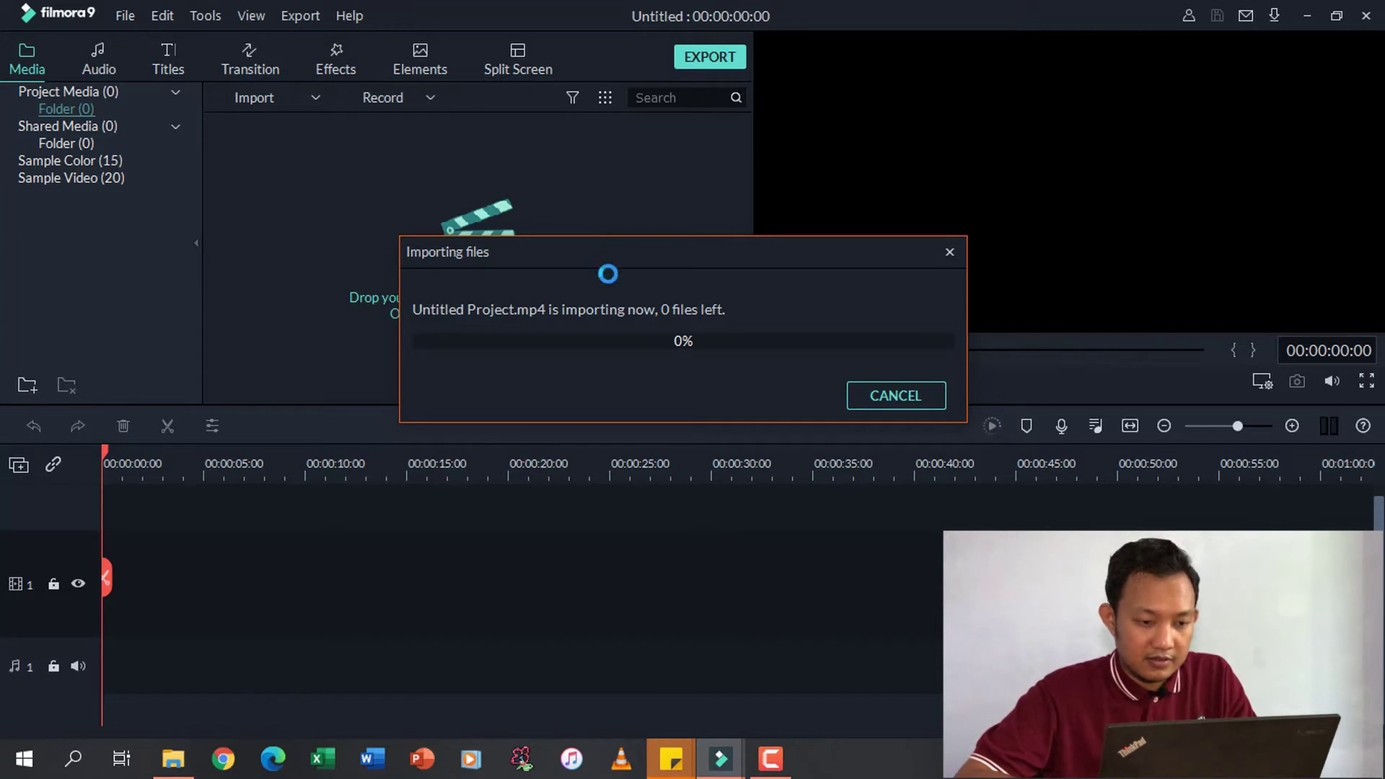
Import the video IMG_5900 (1) from the Downloads > SHAREit > iPhone 7 > video folder into the project media.
{"action": "mouse_move", "coordinate": [311, 199]}
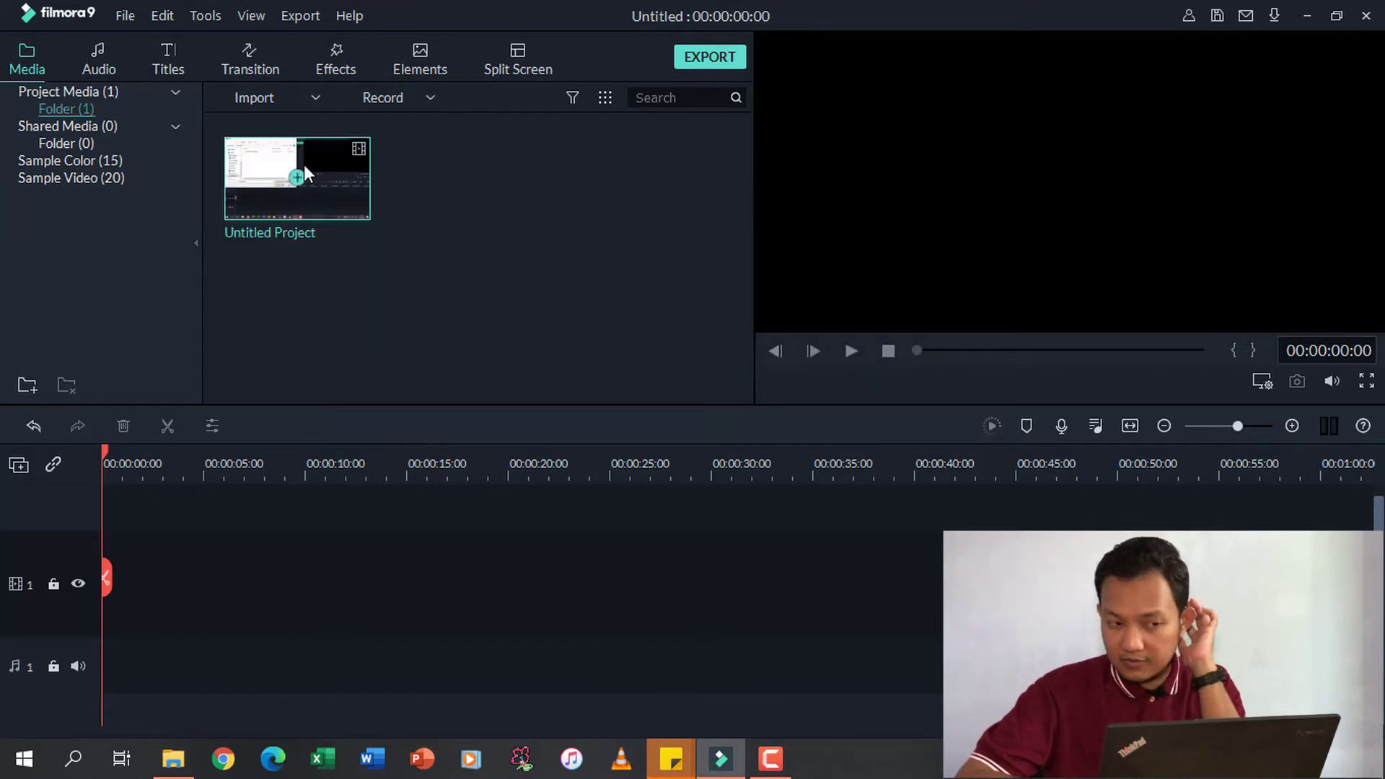
{"action": "left_click", "coordinate": [271, 98]}
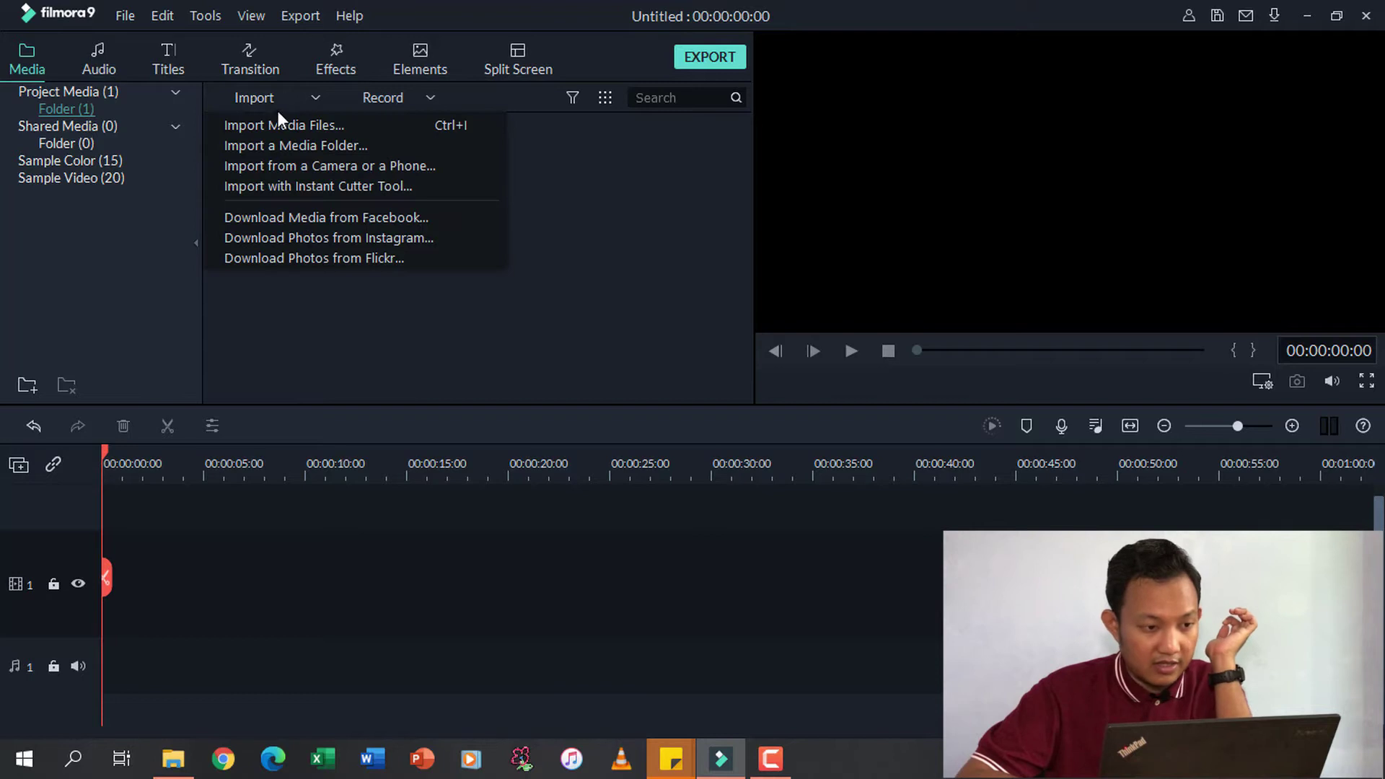
{"action": "left_click", "coordinate": [284, 122]}
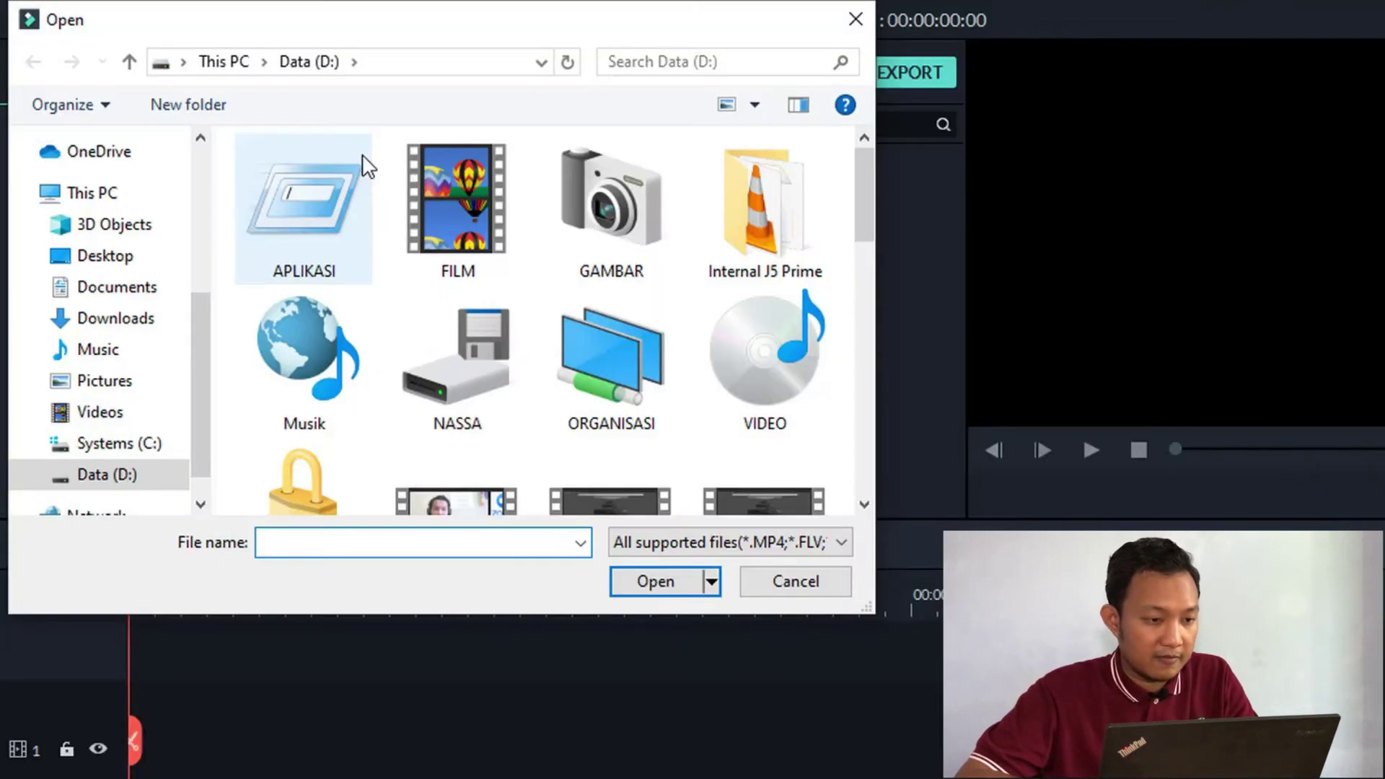
{"action": "left_click", "coordinate": [157, 318]}
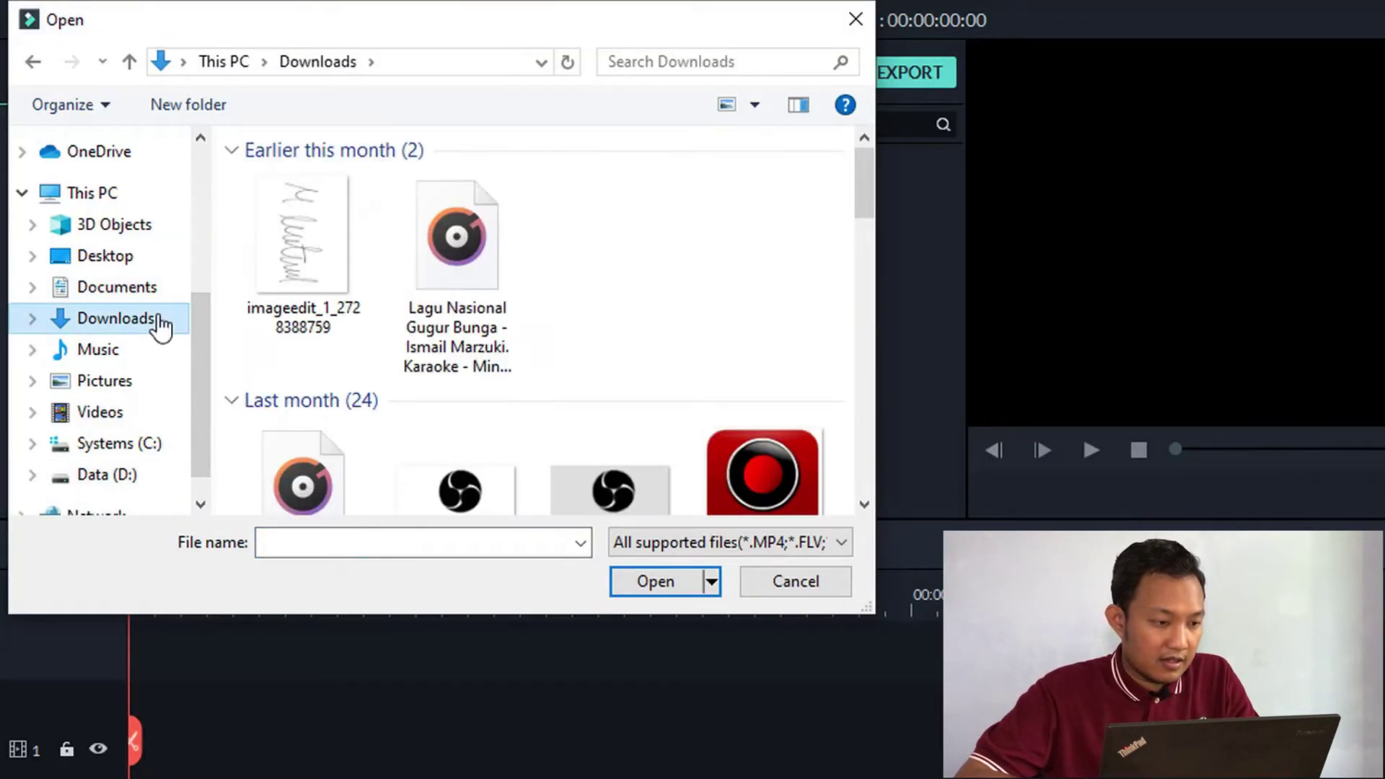
{"action": "left_click_drag", "start_coordinate": [855, 202], "coordinate": [864, 362]}
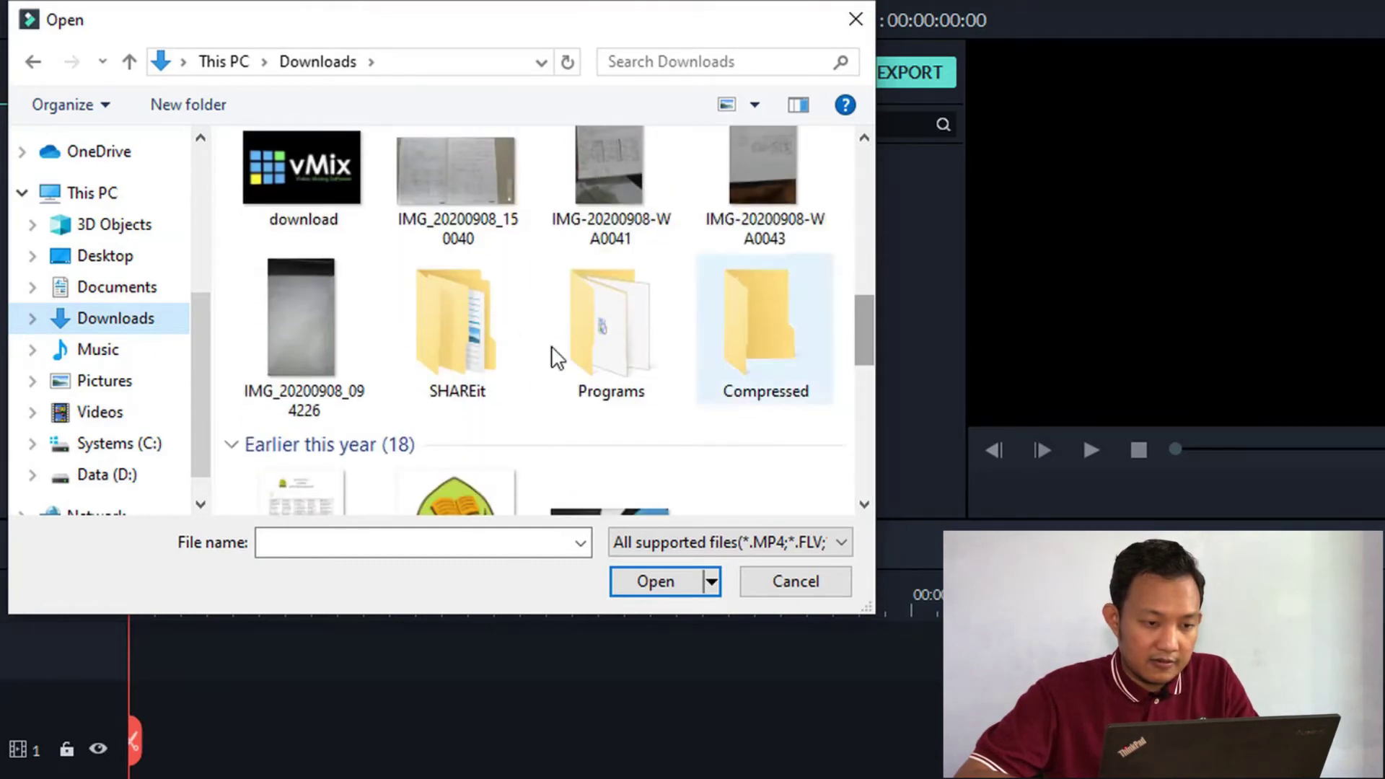
{"action": "double_click", "coordinate": [463, 339]}
{"action": "double_click", "coordinate": [316, 183]}
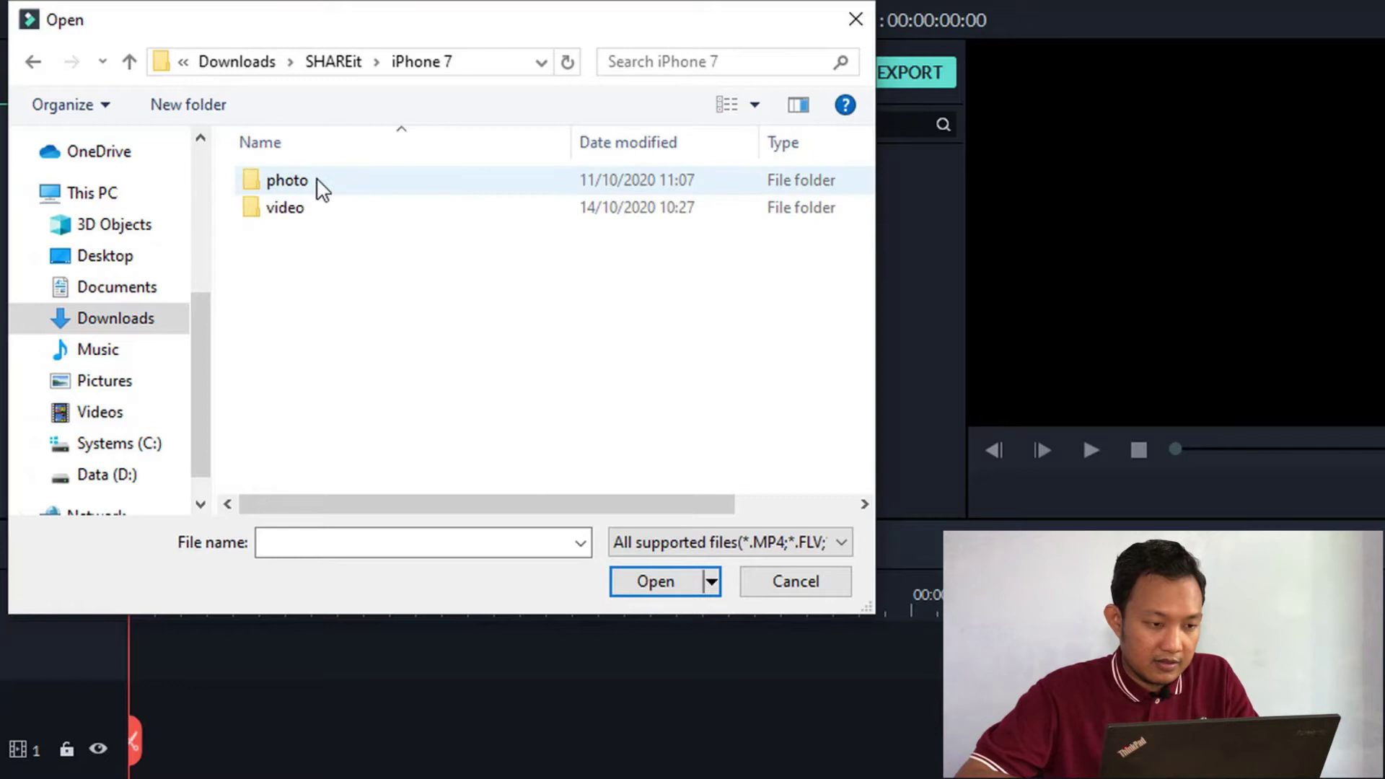
{"action": "left_click", "coordinate": [316, 211]}
{"action": "double_click", "coordinate": [315, 211]}
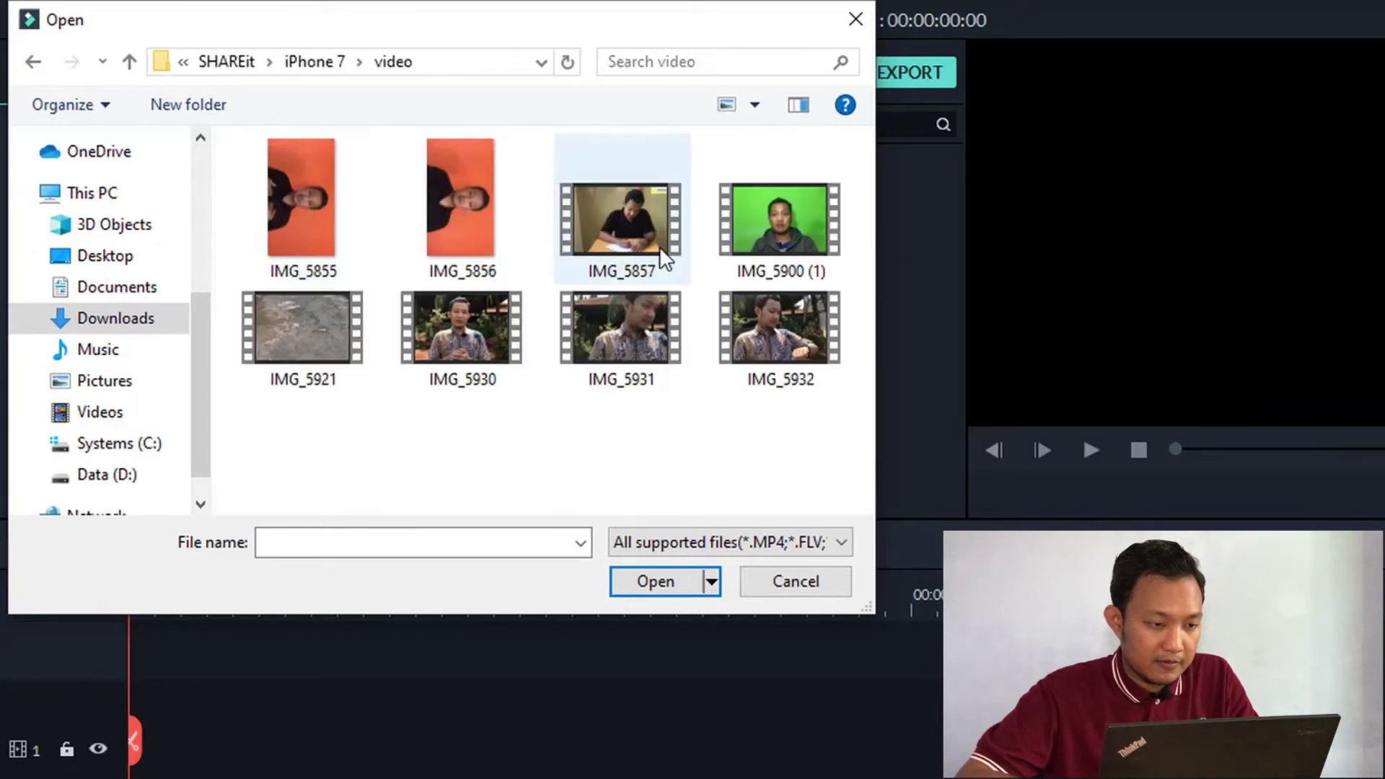
{"action": "double_click", "coordinate": [764, 240]}
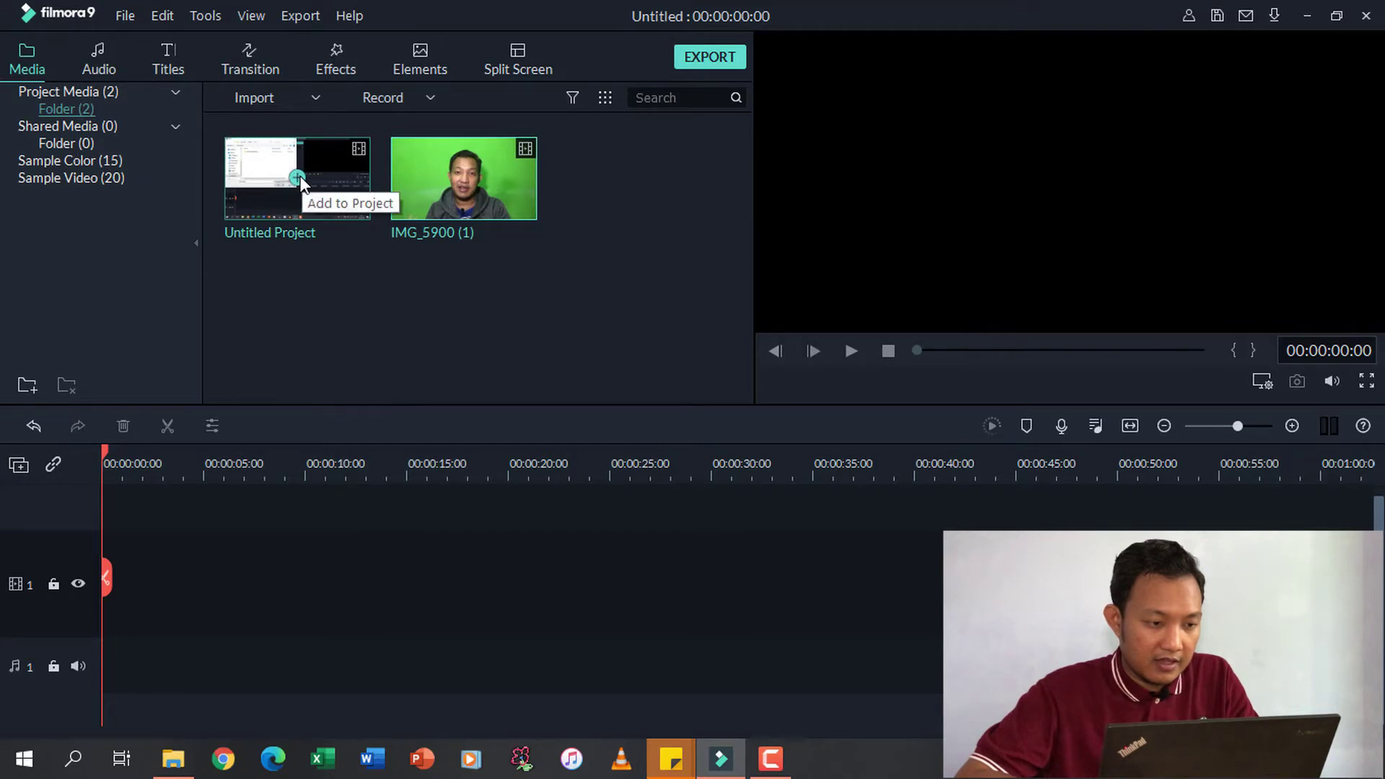
Add the Untitled Project clip to track 1, keeping 1920 x 1080 25fps, and place IMG_5900 (1) above it at the timeline start.
{"action": "left_click", "coordinate": [300, 178]}
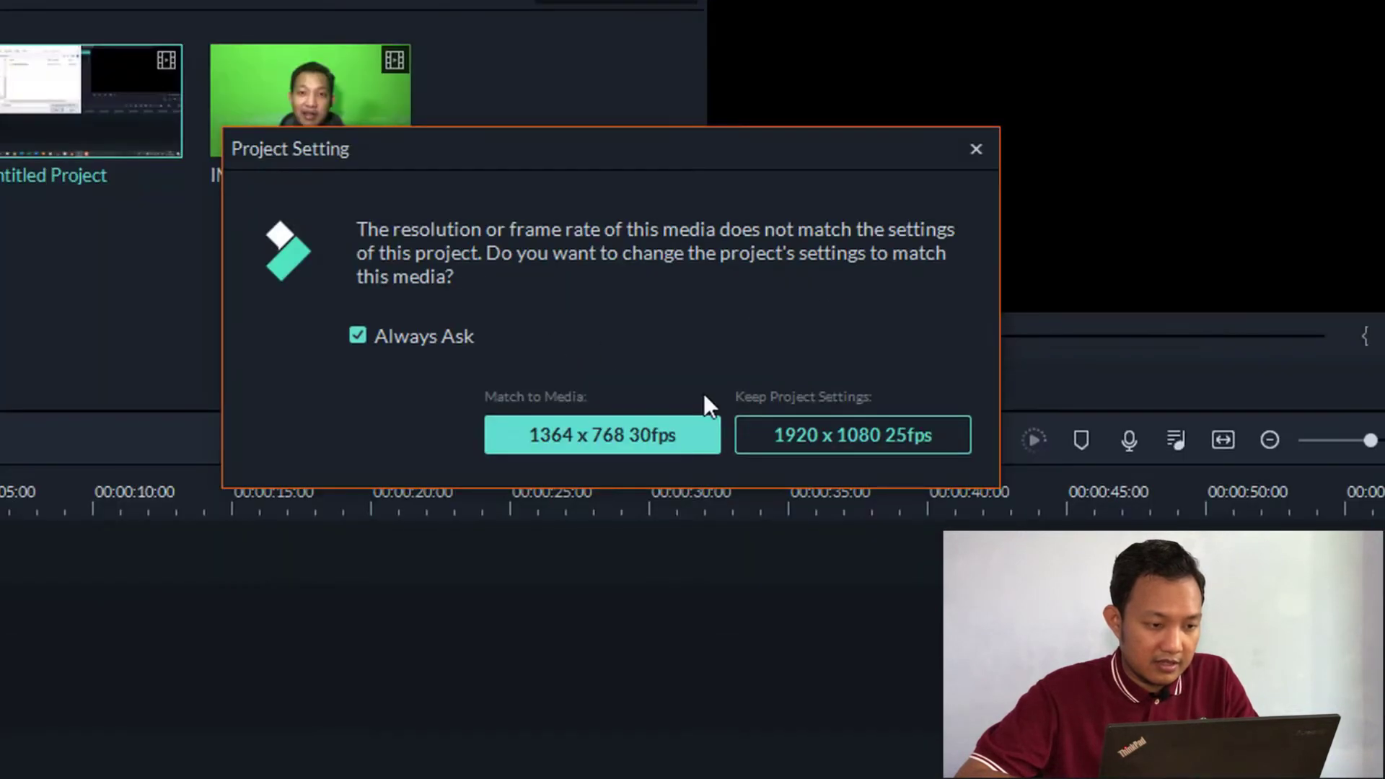
{"action": "left_click", "coordinate": [793, 435]}
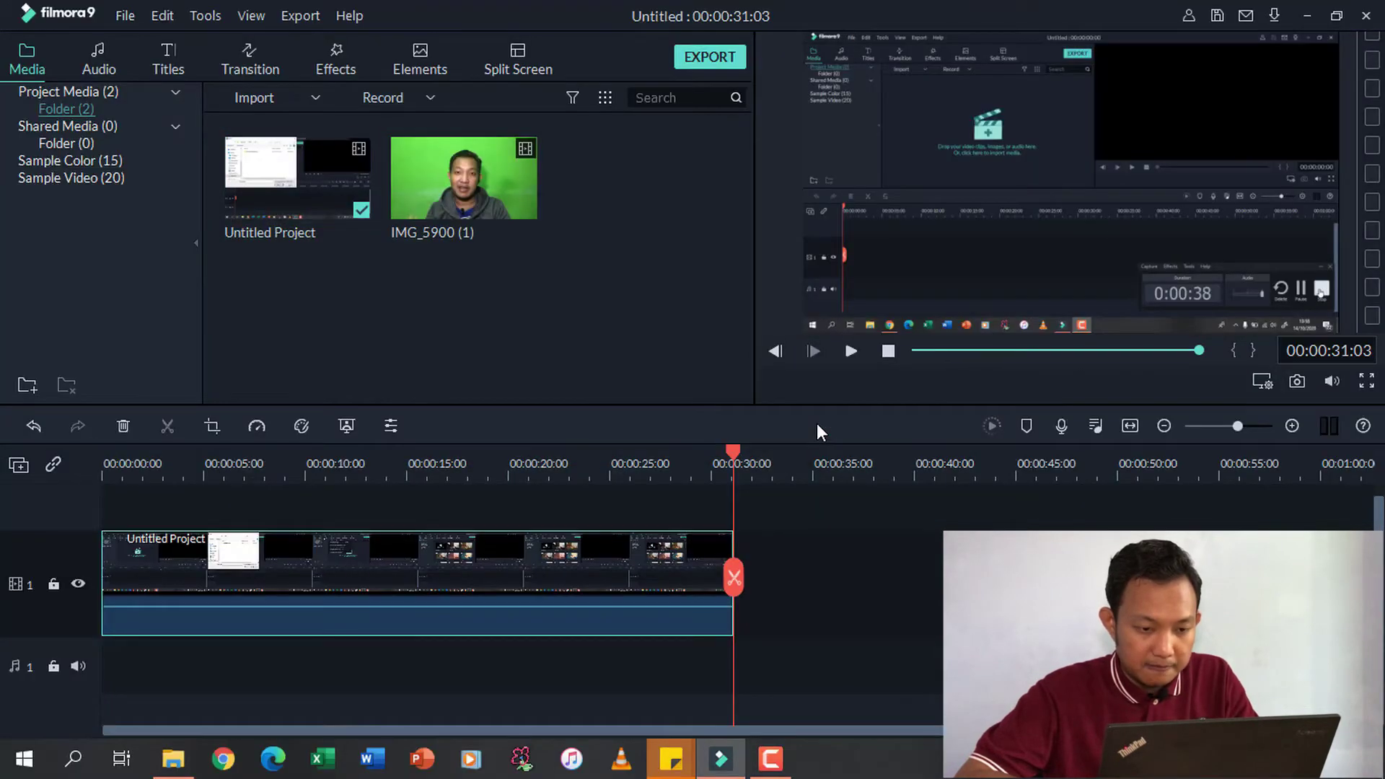
{"action": "mouse_move", "coordinate": [510, 200]}
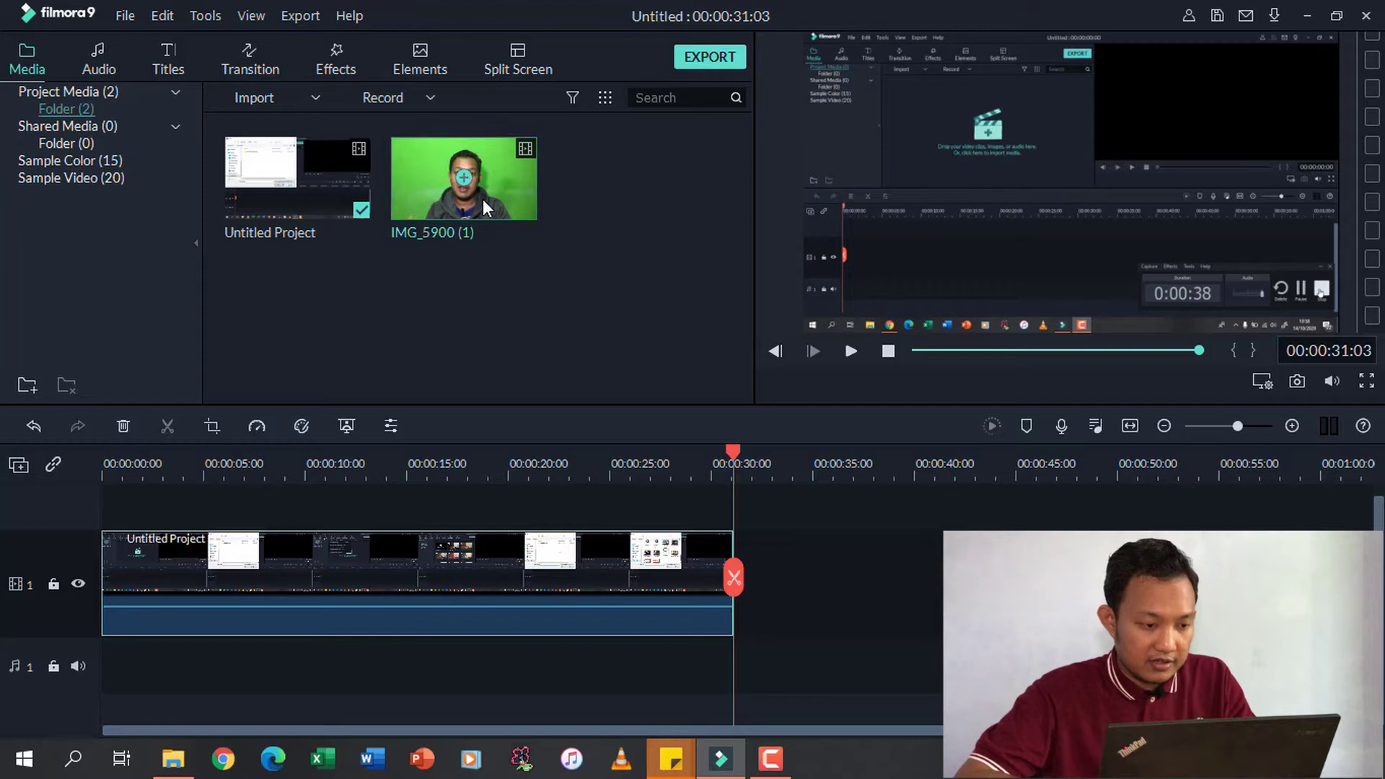
{"action": "left_click_drag", "start_coordinate": [483, 199], "coordinate": [115, 502]}
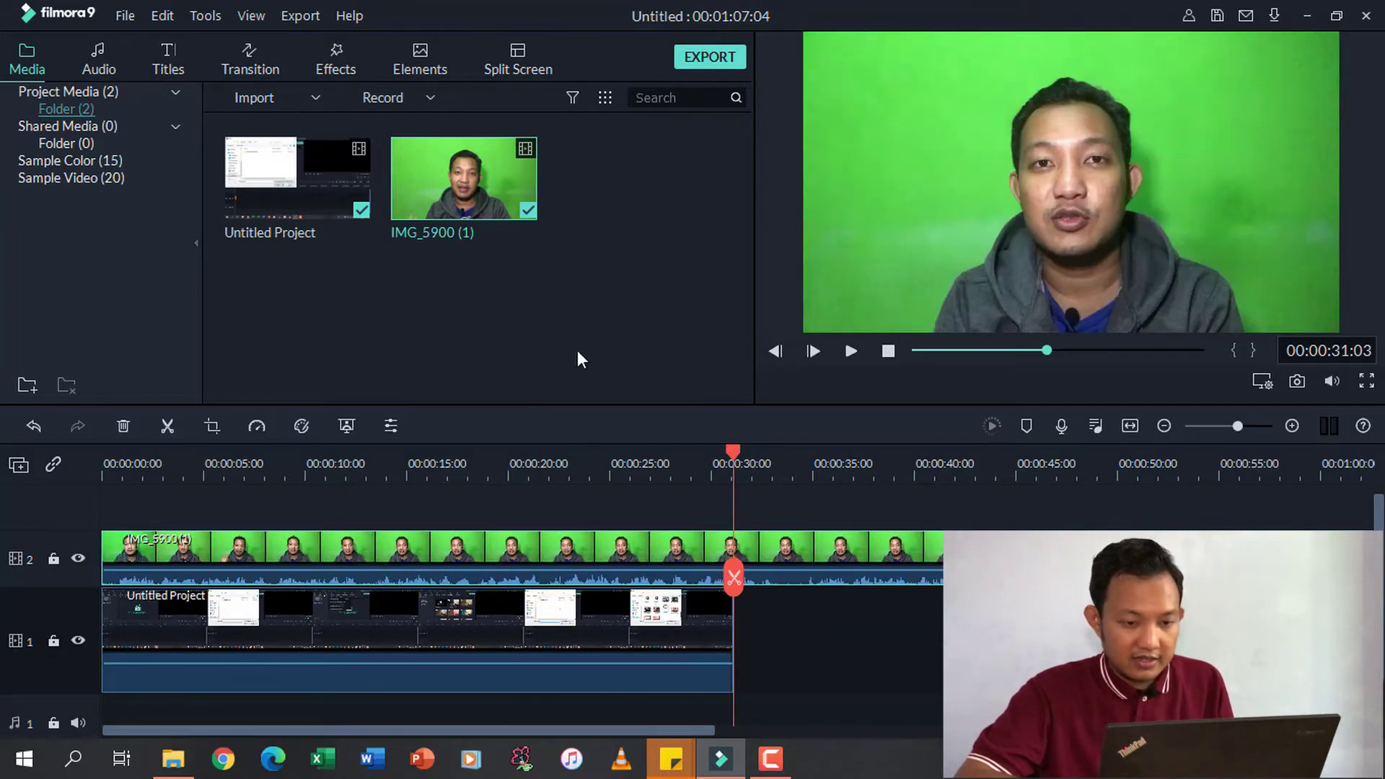
Remove the green background of the IMG_5900 (1) clip with Chroma Key, using offset 16 and tolerance 48.
{"action": "left_click", "coordinate": [138, 453]}
{"action": "left_click_drag", "start_coordinate": [137, 448], "coordinate": [99, 448]}
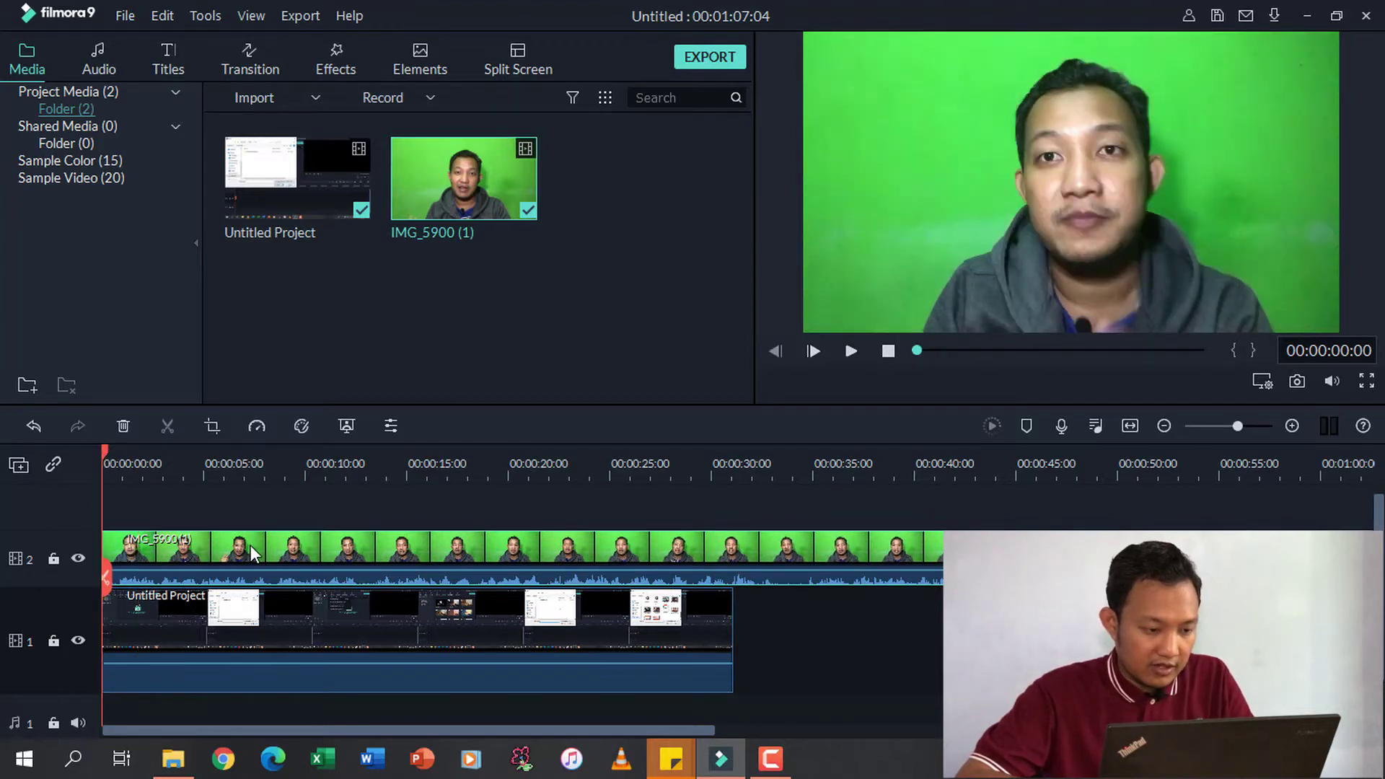
{"action": "right_click", "coordinate": [491, 542]}
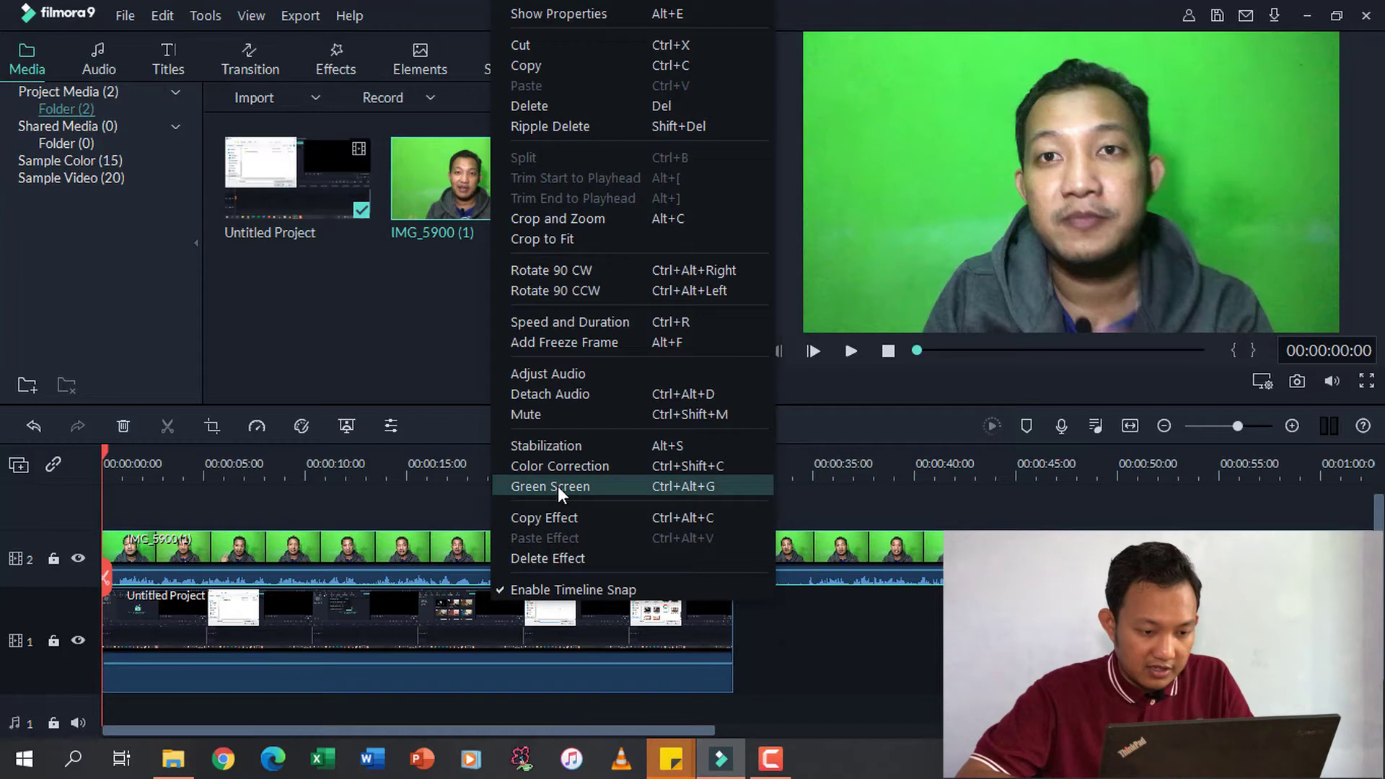
{"action": "left_click", "coordinate": [441, 558]}
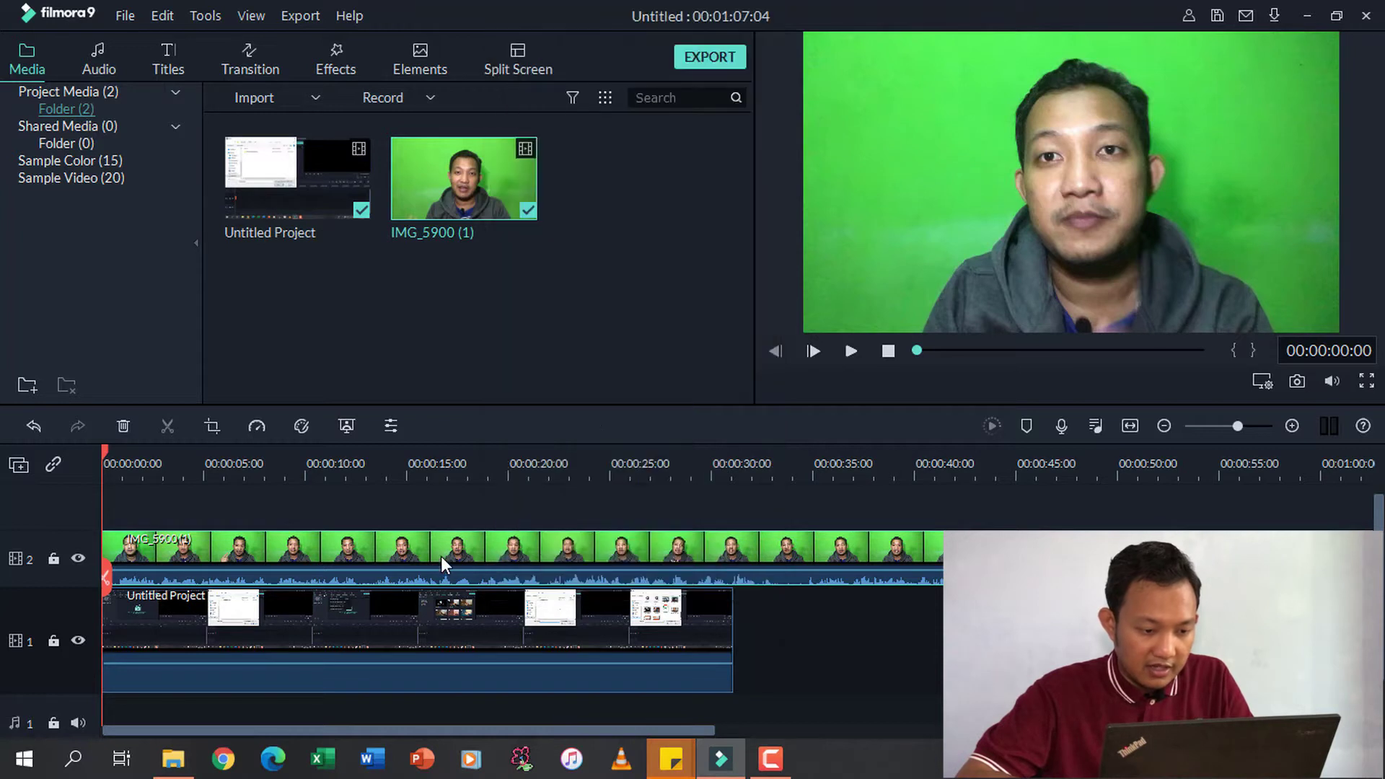
{"action": "left_click", "coordinate": [347, 425]}
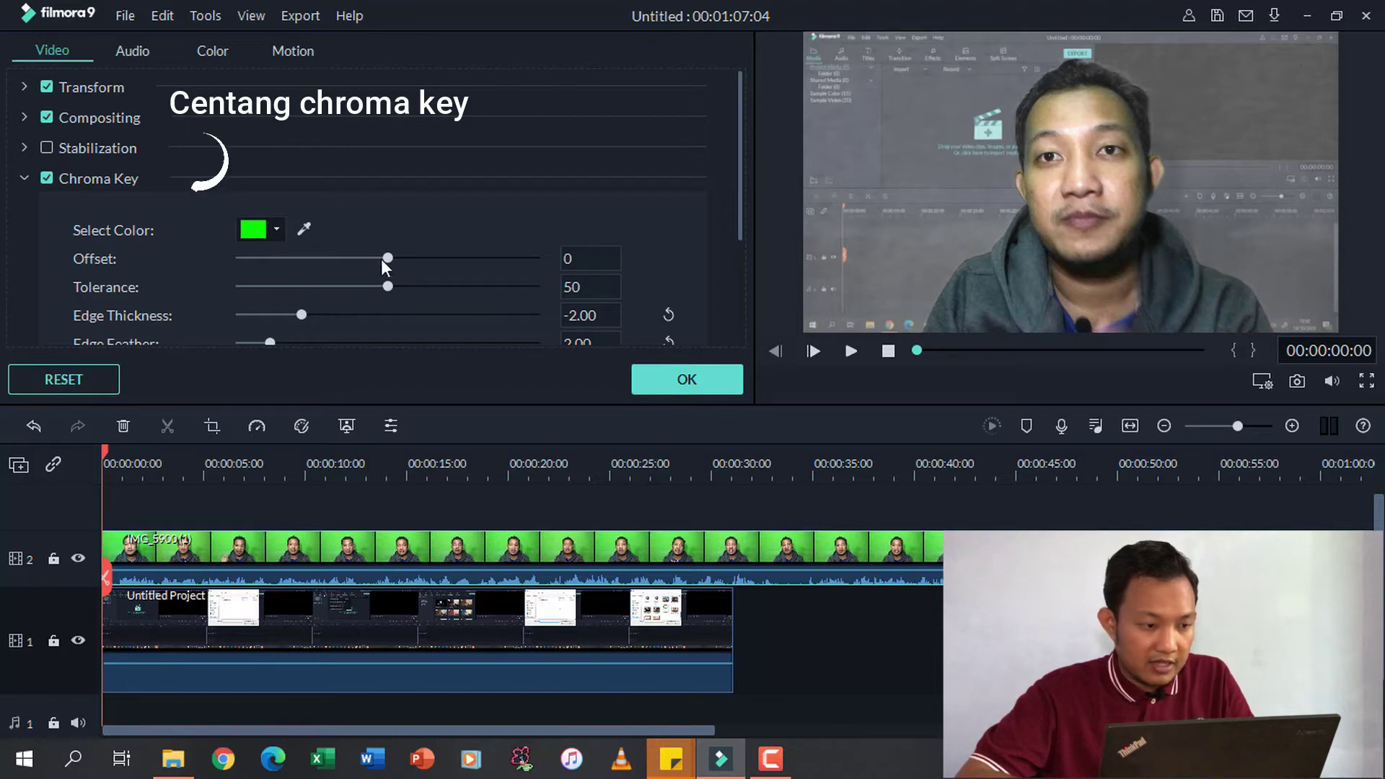
{"action": "left_click_drag", "start_coordinate": [385, 257], "coordinate": [275, 256]}
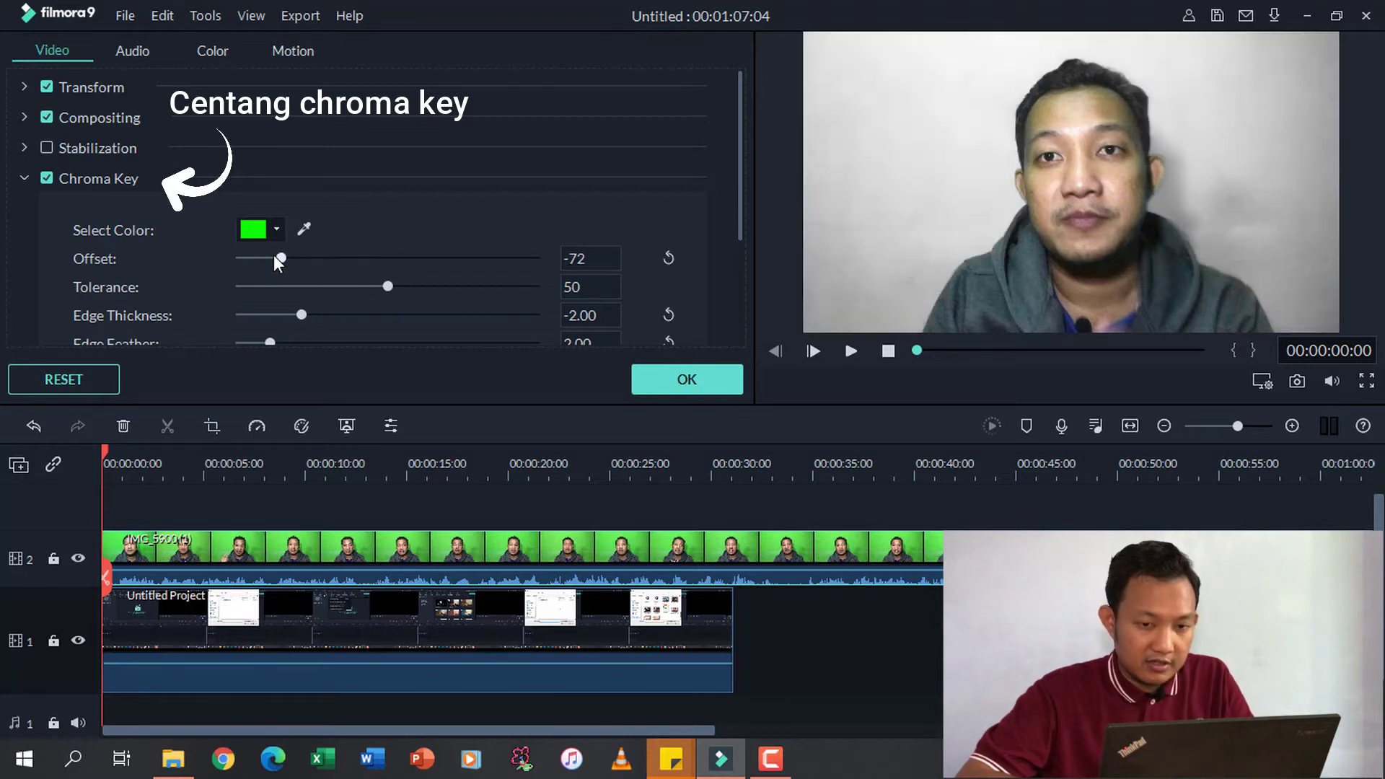
{"action": "mouse_move", "coordinate": [380, 260]}
{"action": "left_mouse_down"}
{"action": "mouse_move", "coordinate": [438, 257]}
{"action": "mouse_move", "coordinate": [392, 262]}
{"action": "mouse_move", "coordinate": [406, 259]}
{"action": "mouse_move", "coordinate": [362, 284]}
{"action": "mouse_move", "coordinate": [271, 283]}
{"action": "mouse_move", "coordinate": [397, 289]}
{"action": "mouse_move", "coordinate": [385, 287]}
{"action": "left_mouse_up"}
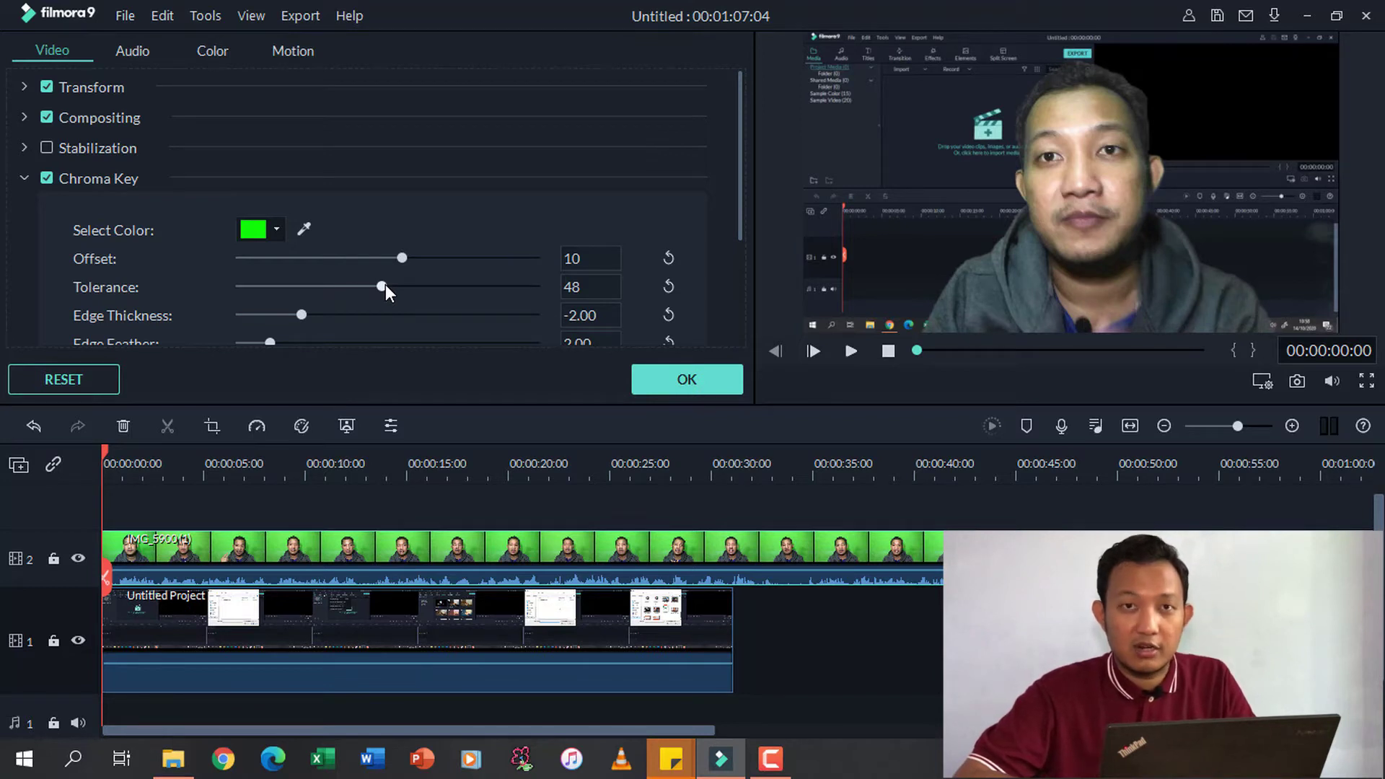
{"action": "left_click", "coordinate": [686, 378]}
Split IMG_5900 (1) at 00:00:31:03, where the Untitled Project clip ends, and delete the part after the cut.
{"action": "left_click_drag", "start_coordinate": [703, 446], "coordinate": [737, 451]}
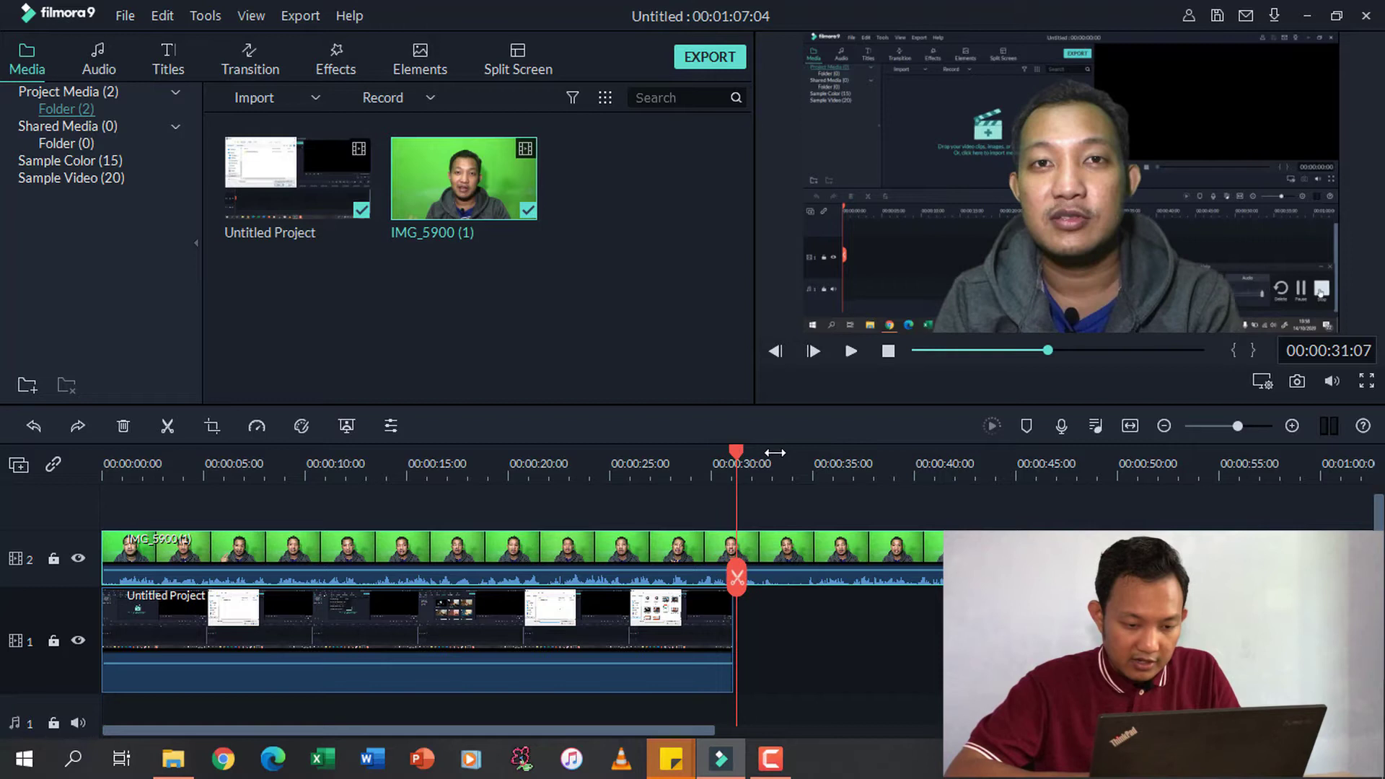
{"action": "scroll", "coordinate": [773, 453], "scroll_direction": "up", "scroll_amount": 2}
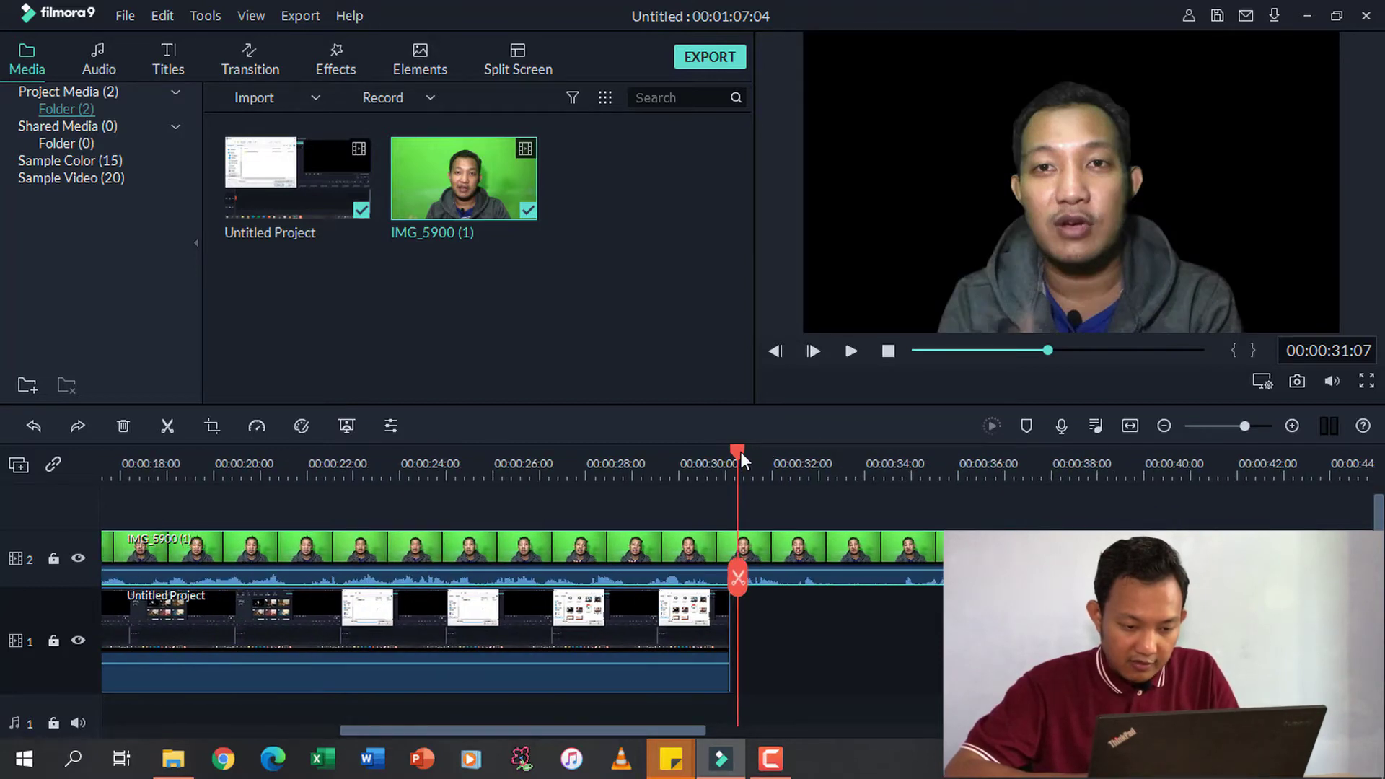
{"action": "left_click_drag", "start_coordinate": [737, 451], "coordinate": [731, 452]}
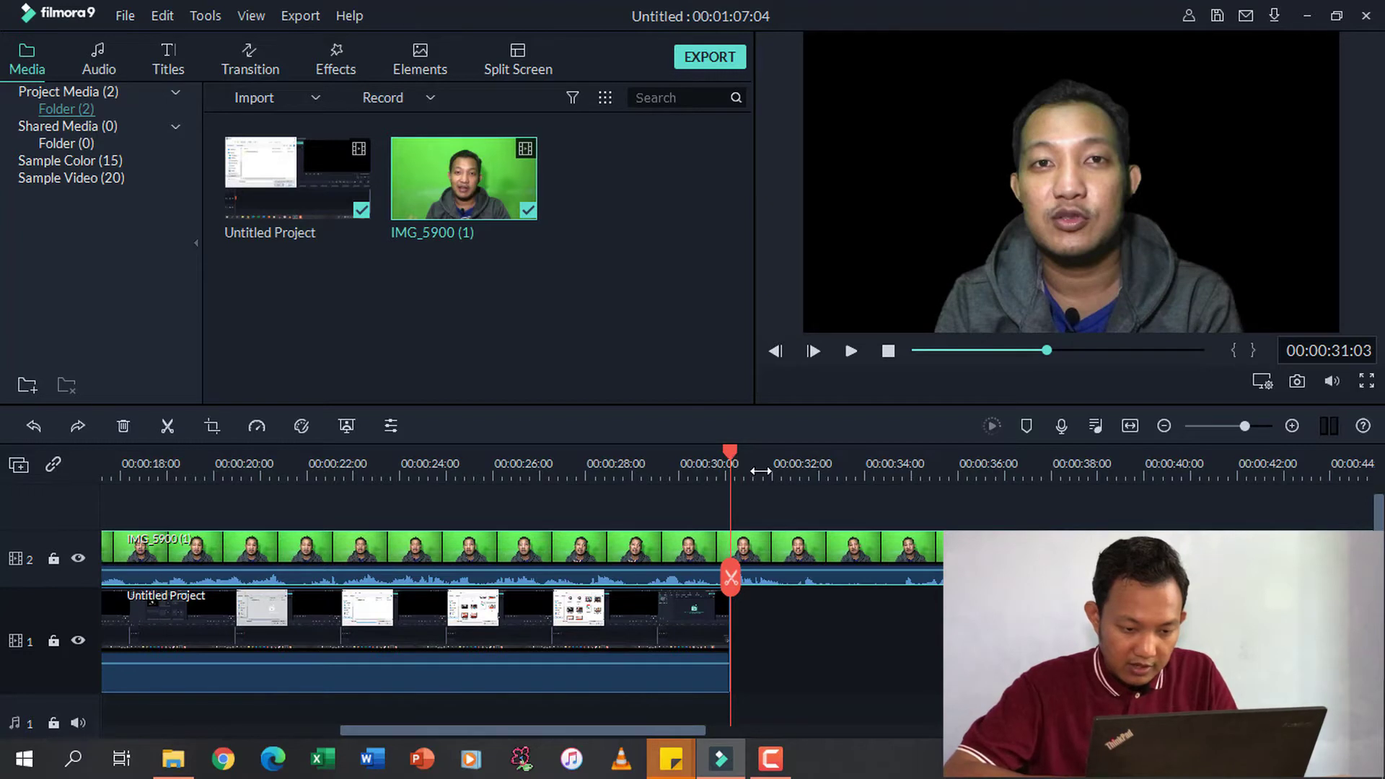
{"action": "scroll", "coordinate": [761, 471], "scroll_direction": "up", "scroll_amount": 3}
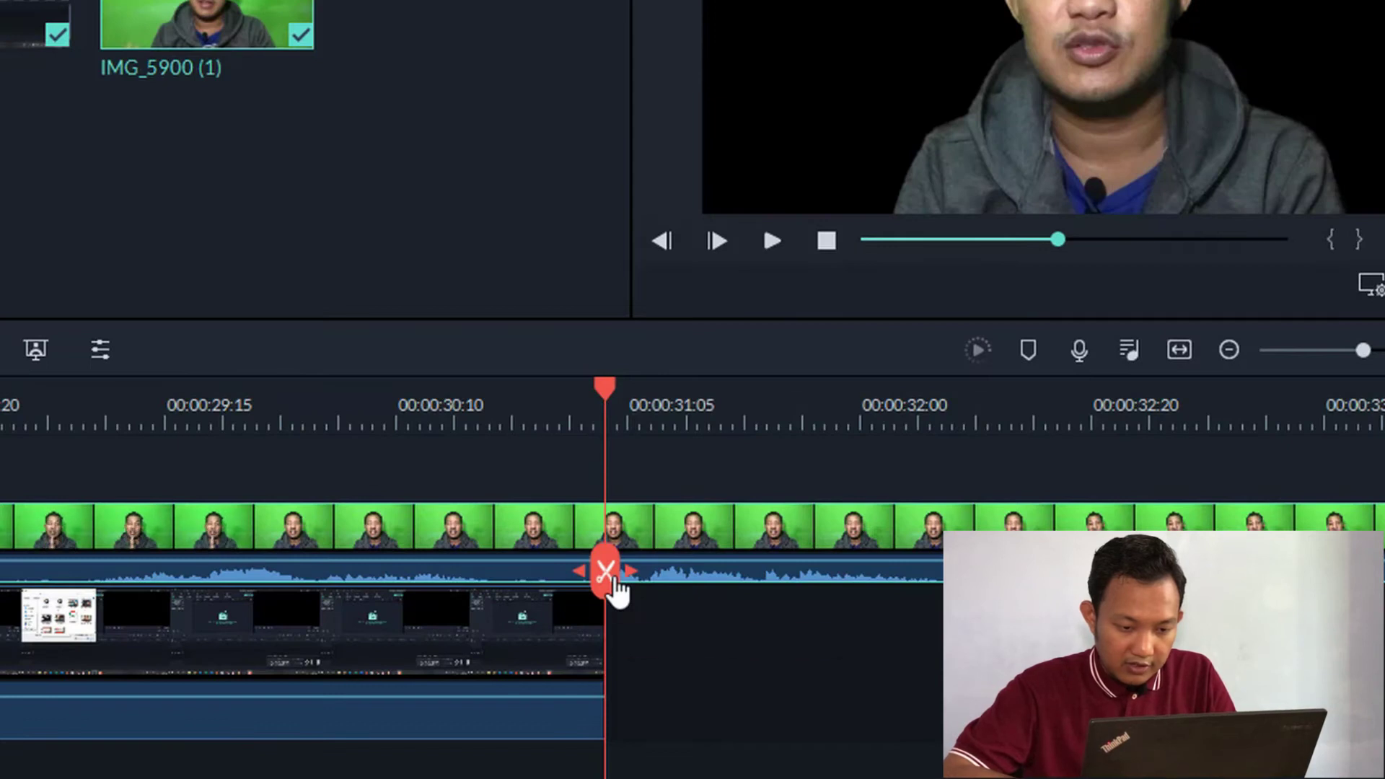
{"action": "left_click", "coordinate": [741, 581]}
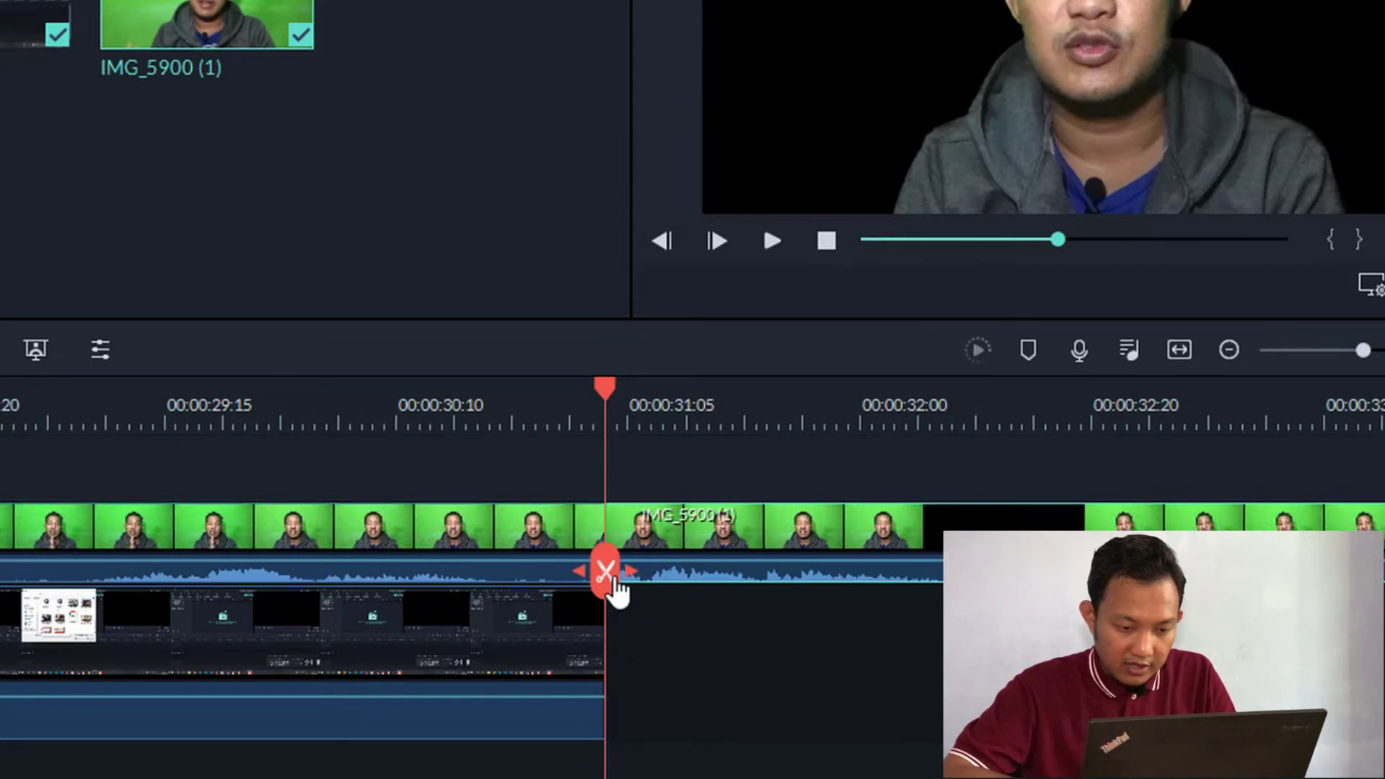
{"action": "left_click", "coordinate": [678, 530]}
{"action": "key", "text": "Delete"}
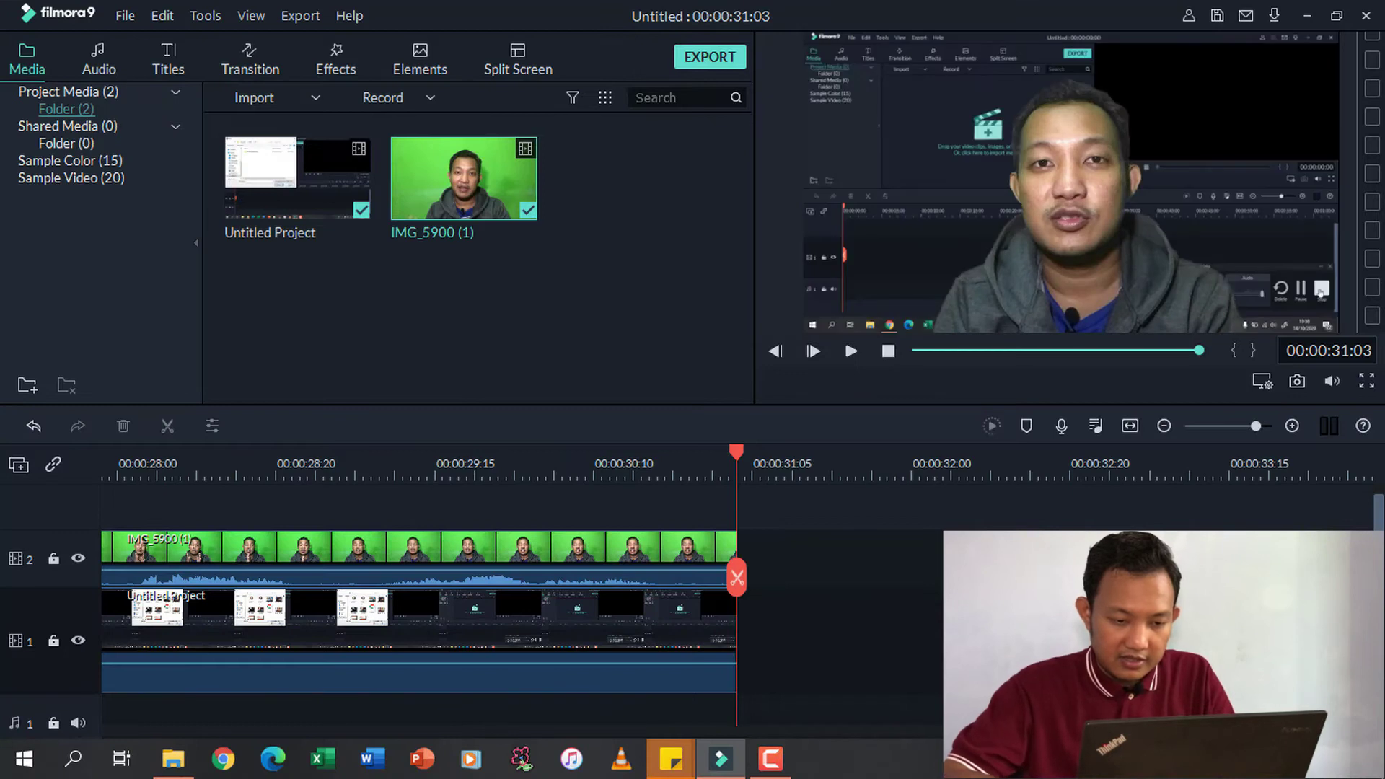
Shrink the IMG_5900 (1) overlay to about two thirds of the frame width and shift it into the frame's lower-right corner.
{"action": "scroll", "coordinate": [613, 712], "scroll_direction": "up", "scroll_amount": 10}
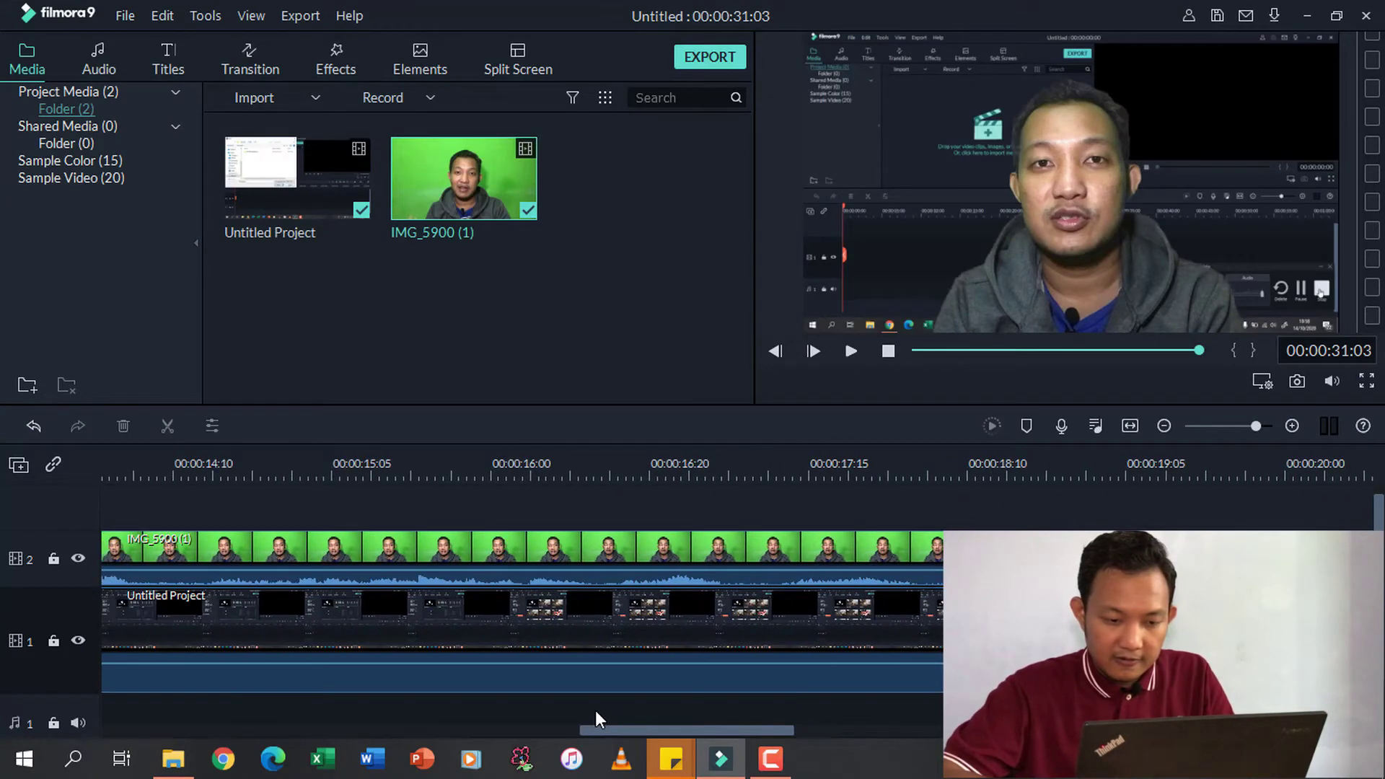
{"action": "scroll", "coordinate": [640, 468], "scroll_direction": "up", "scroll_amount": 2}
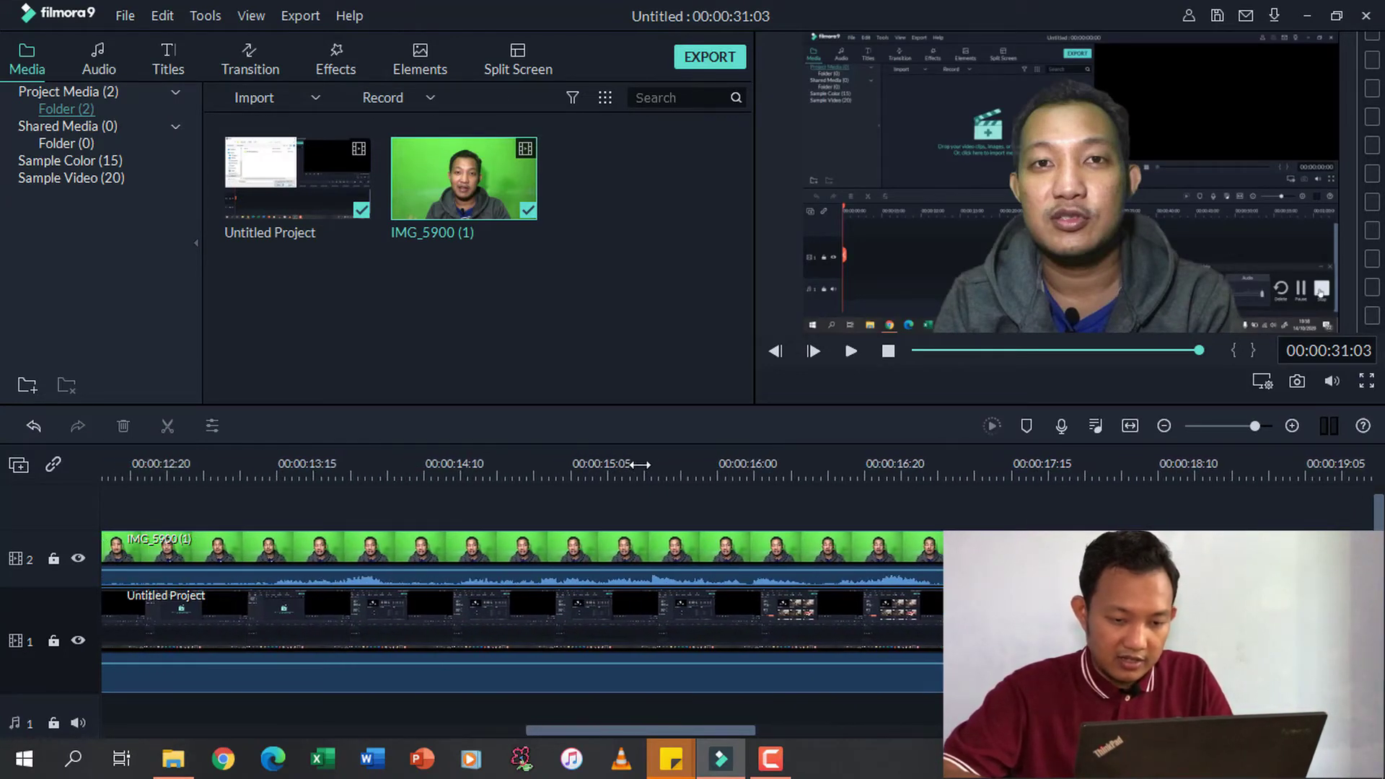
{"action": "scroll", "coordinate": [640, 465], "scroll_direction": "up", "scroll_amount": 1}
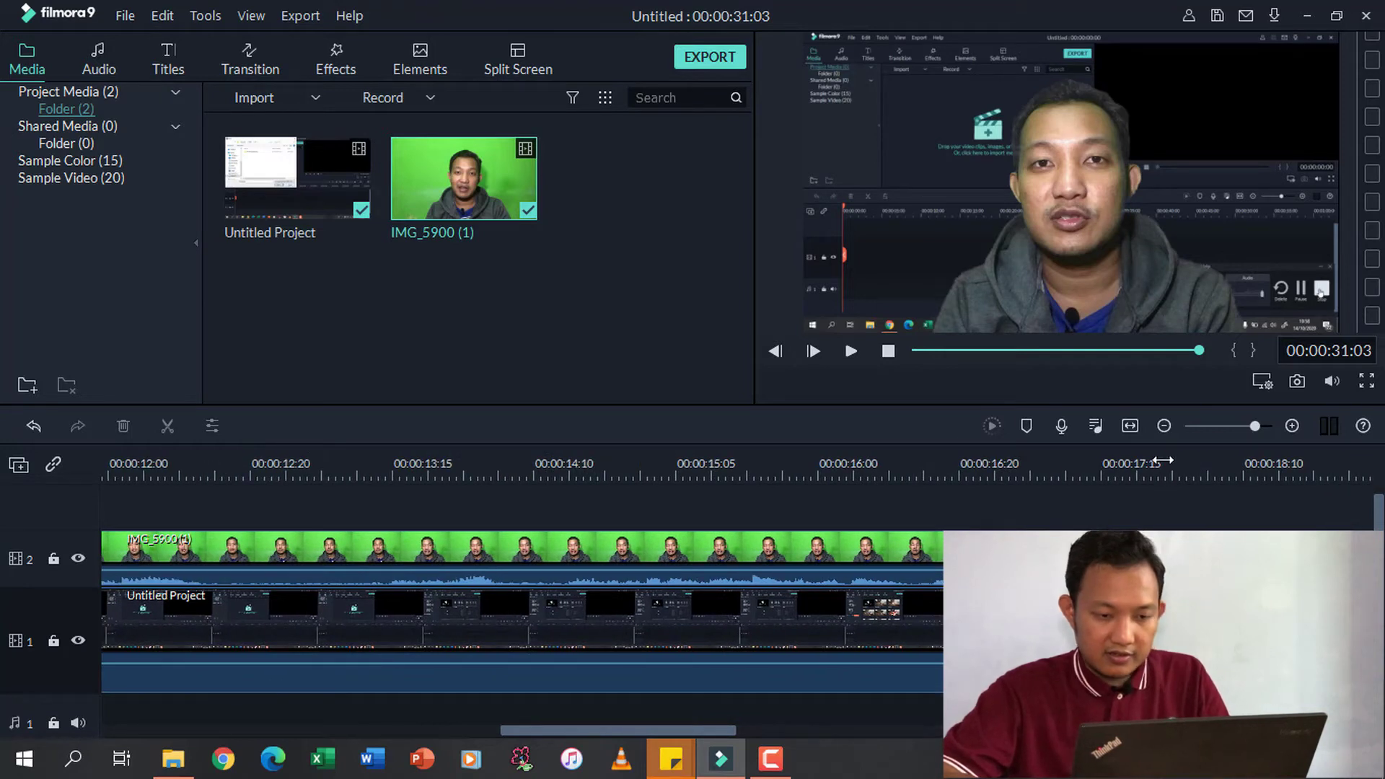
{"action": "scroll", "coordinate": [1162, 462], "scroll_direction": "up", "scroll_amount": 1}
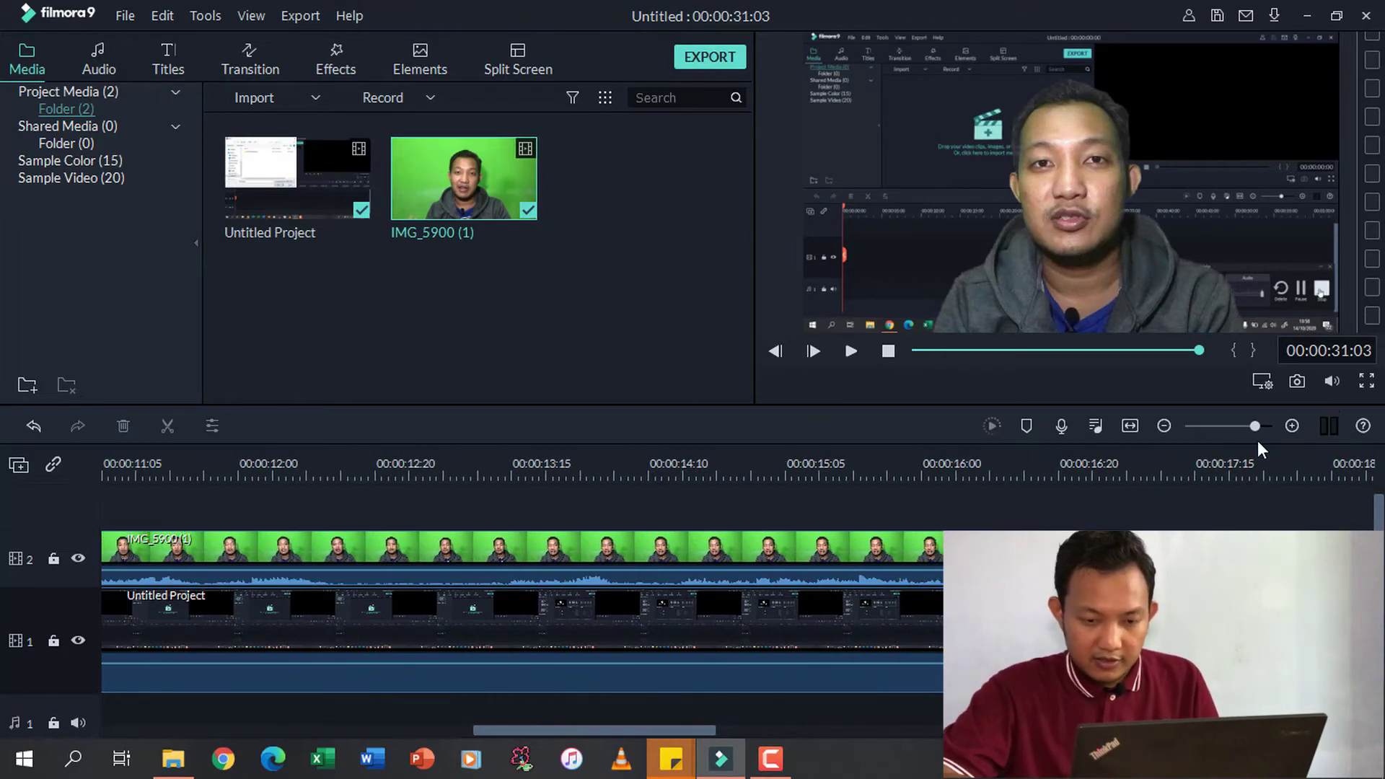
{"action": "left_click_drag", "start_coordinate": [1256, 427], "coordinate": [1239, 426]}
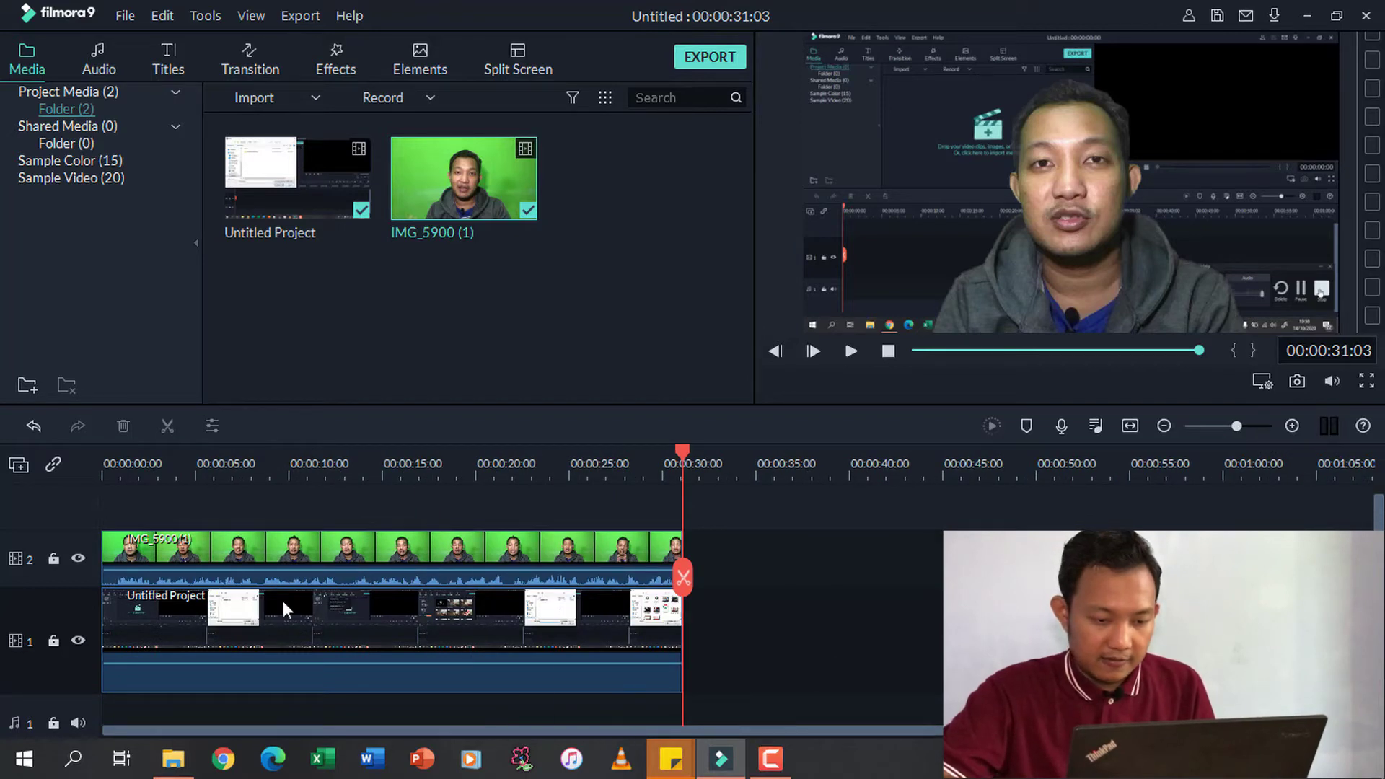
{"action": "left_click", "coordinate": [106, 468]}
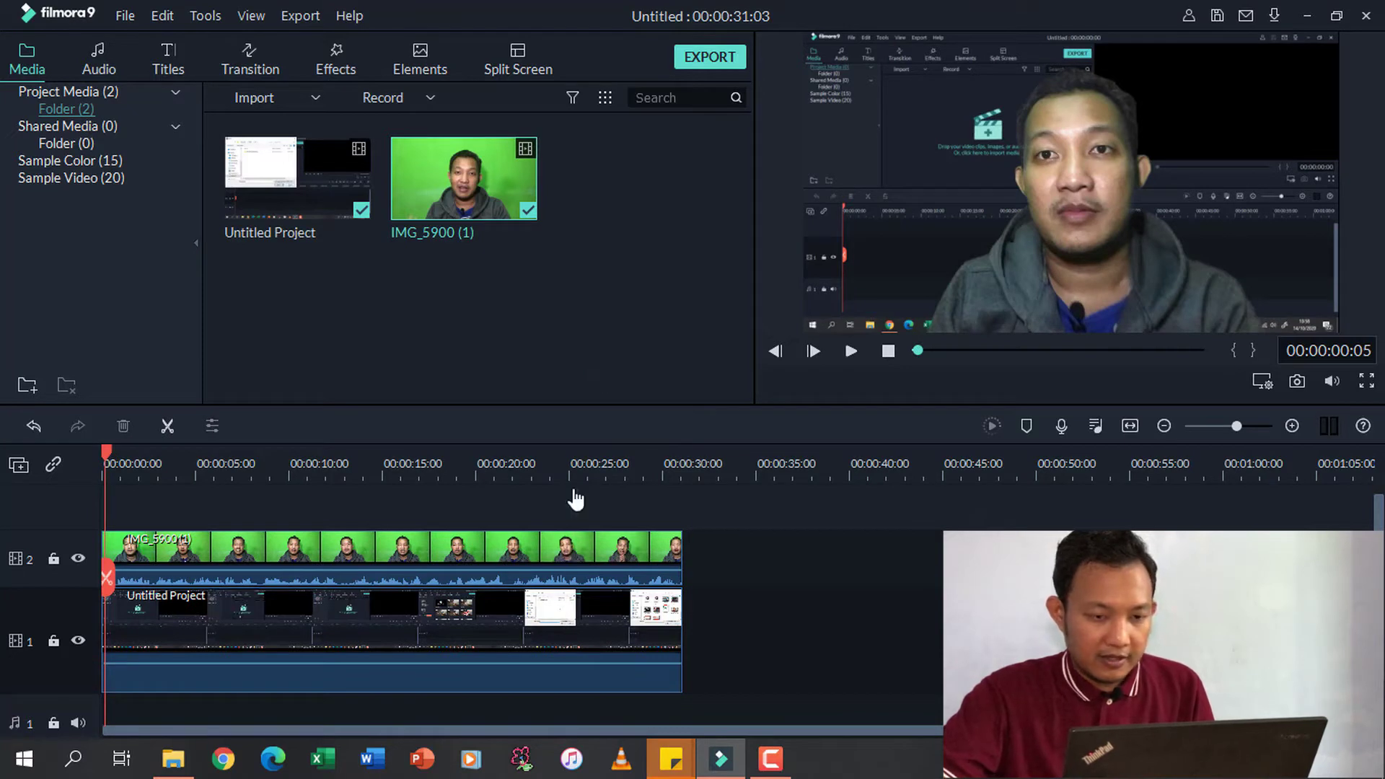
{"action": "double_click", "coordinate": [525, 549]}
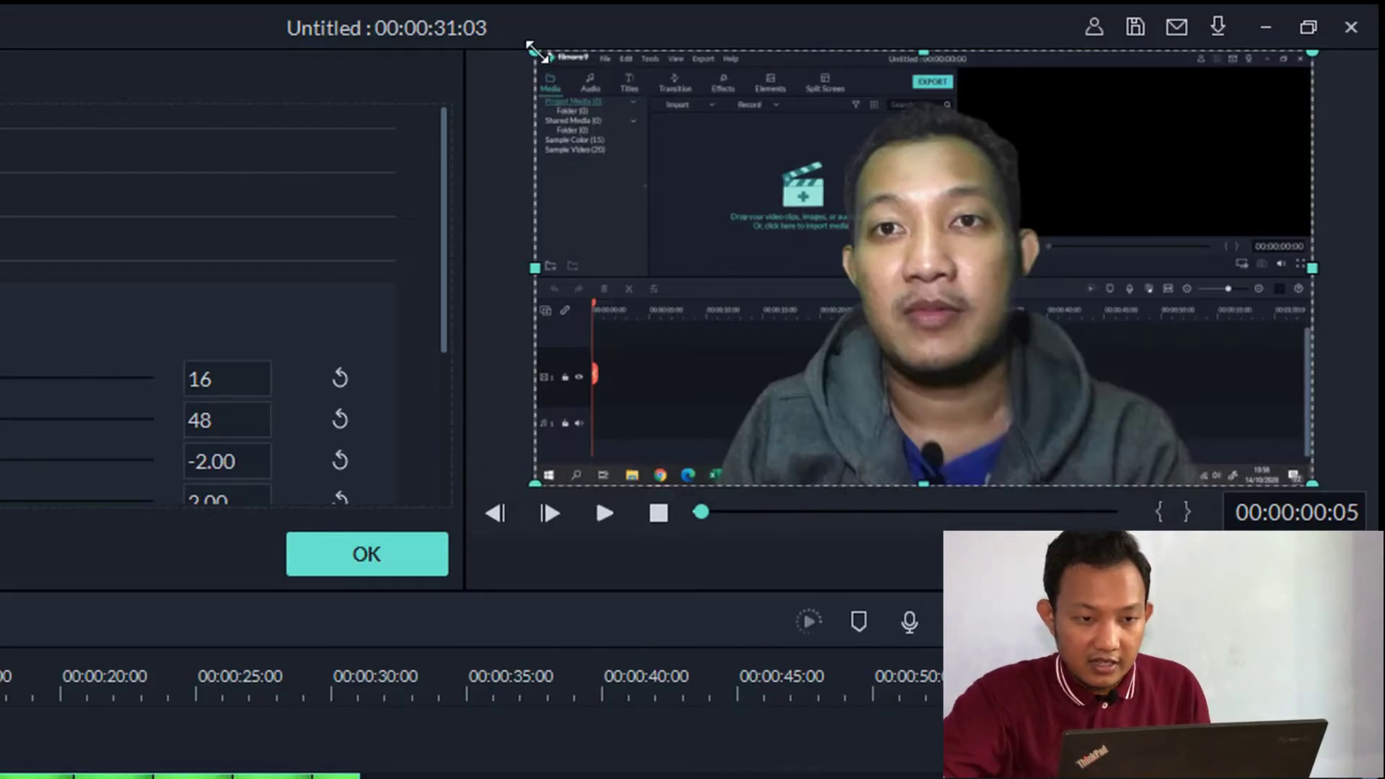
{"action": "left_click_drag", "start_coordinate": [534, 52], "coordinate": [891, 190]}
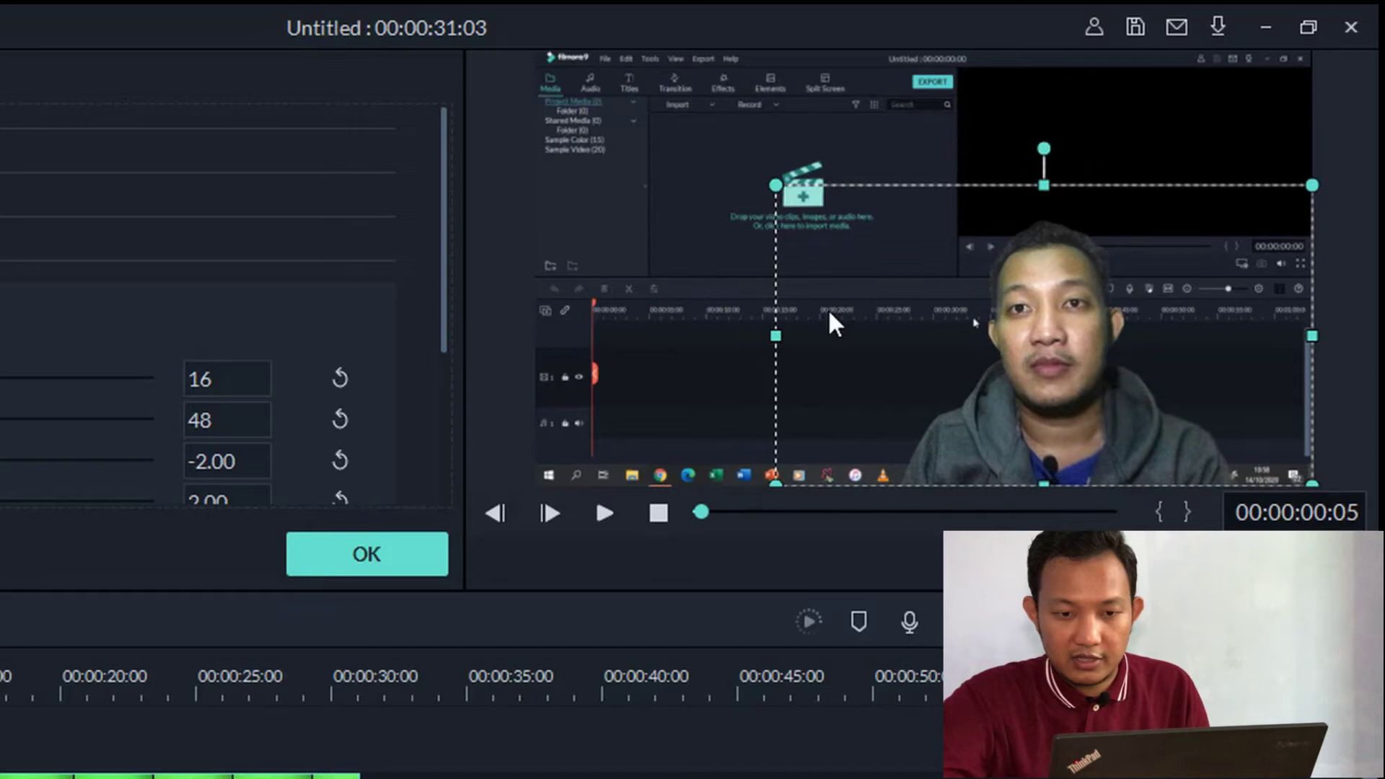
{"action": "left_click_drag", "start_coordinate": [982, 168], "coordinate": [995, 166]}
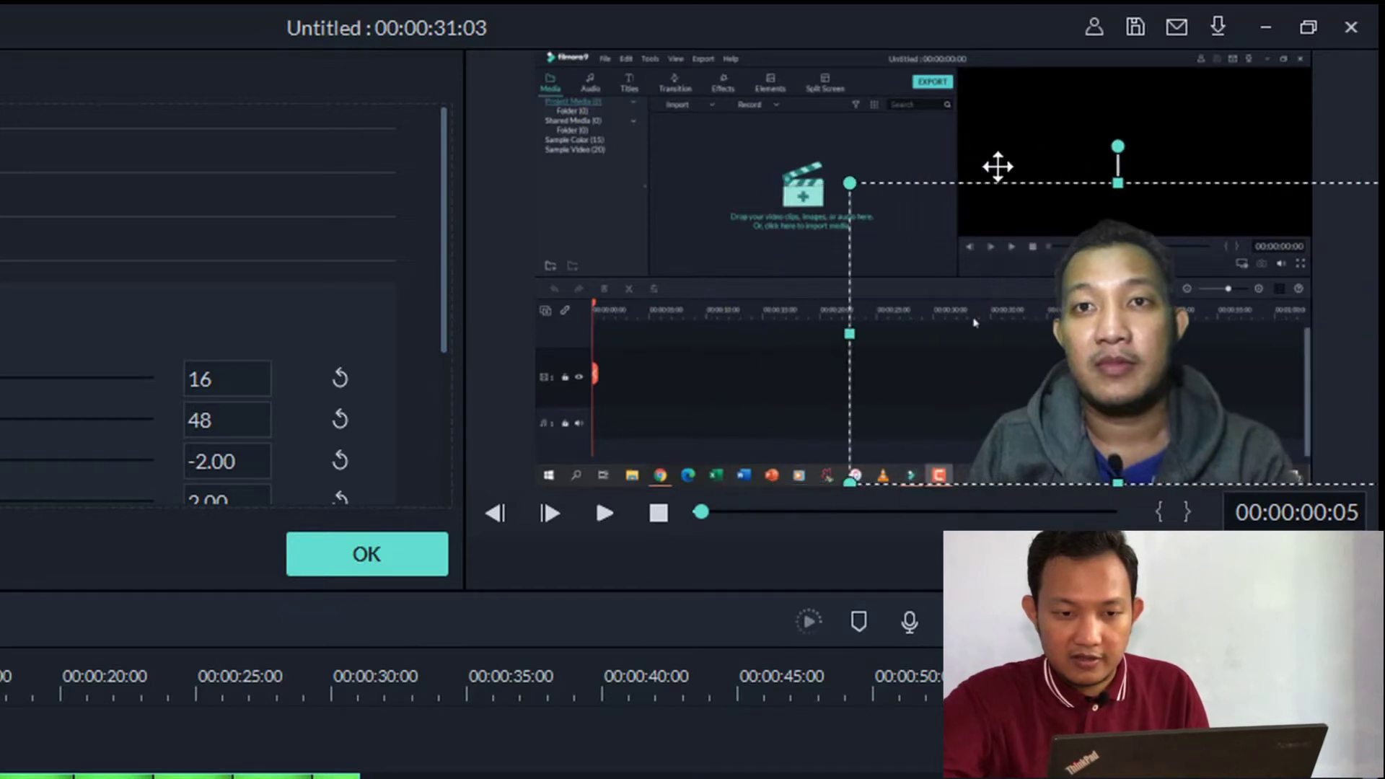
Play back the combined video from near the timeline start to review the keyed overlay on the screen recording.
{"action": "left_click", "coordinate": [783, 328]}
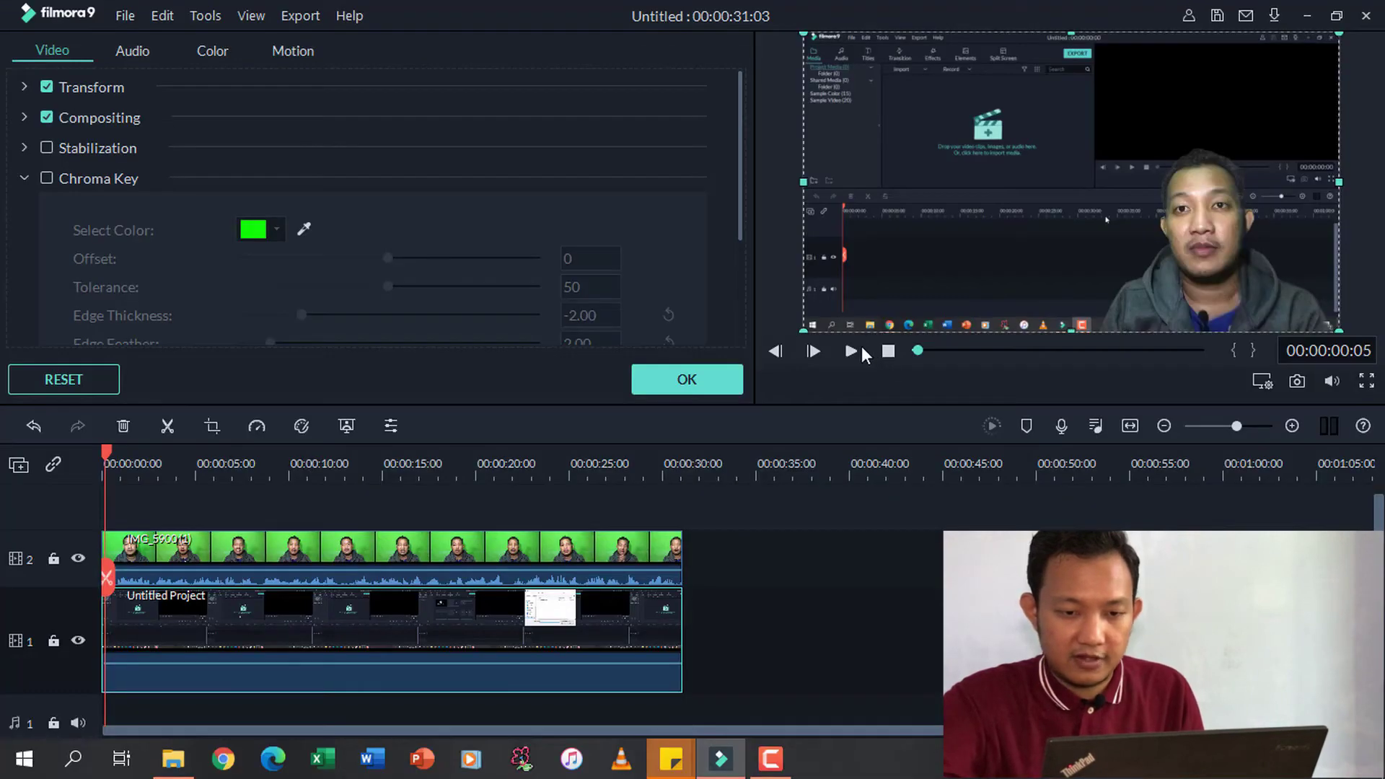
{"action": "left_click", "coordinate": [860, 348]}
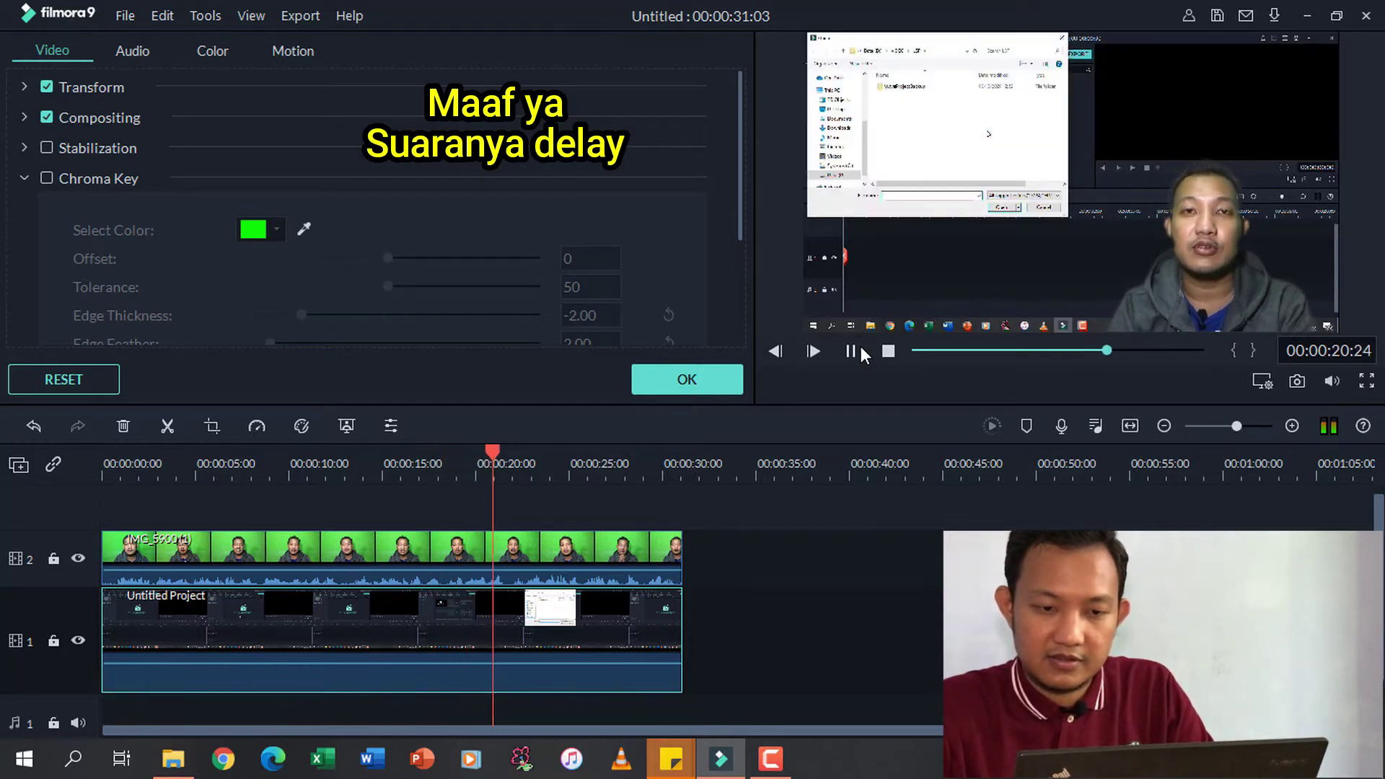
Return the playhead to 00:00:00:00 and close the clip's property settings.
{"action": "left_click", "coordinate": [813, 351]}
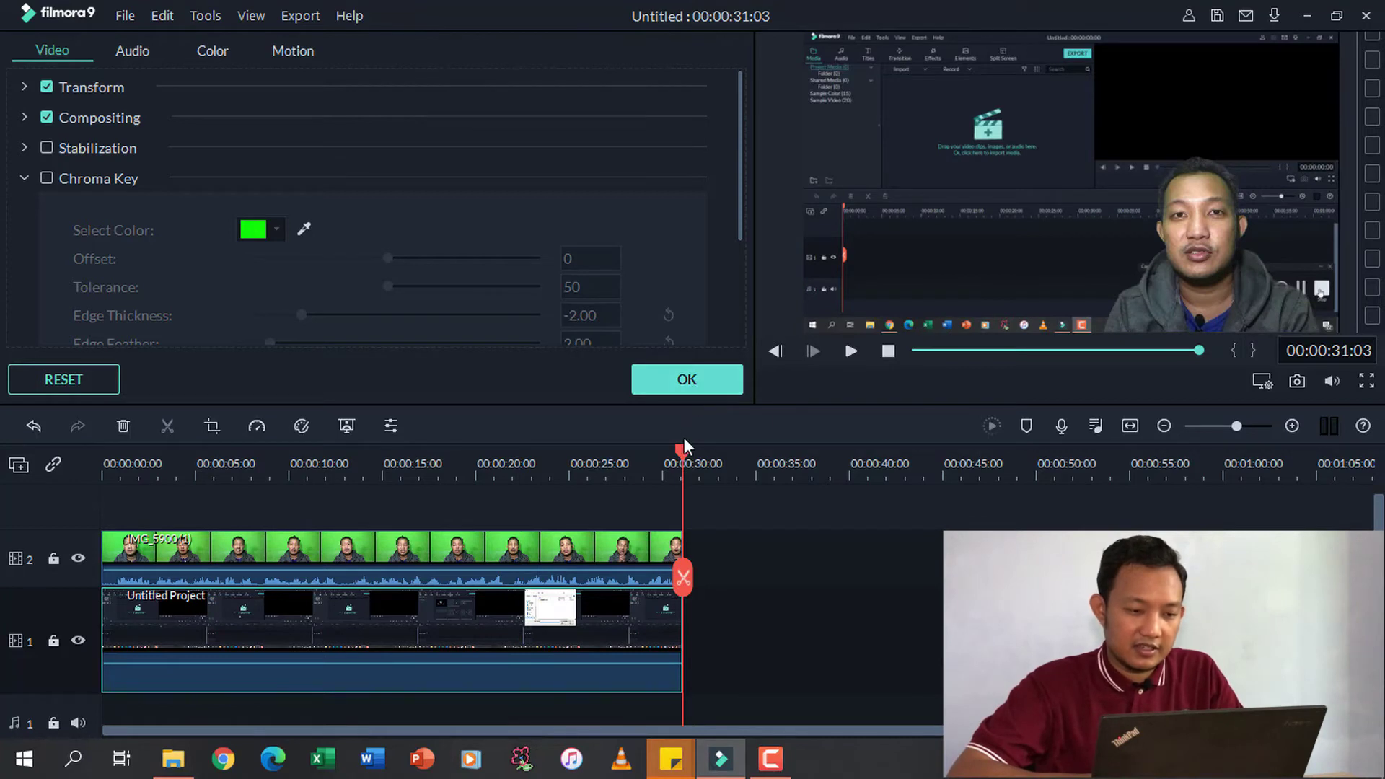
{"action": "left_click_drag", "start_coordinate": [681, 450], "coordinate": [104, 455]}
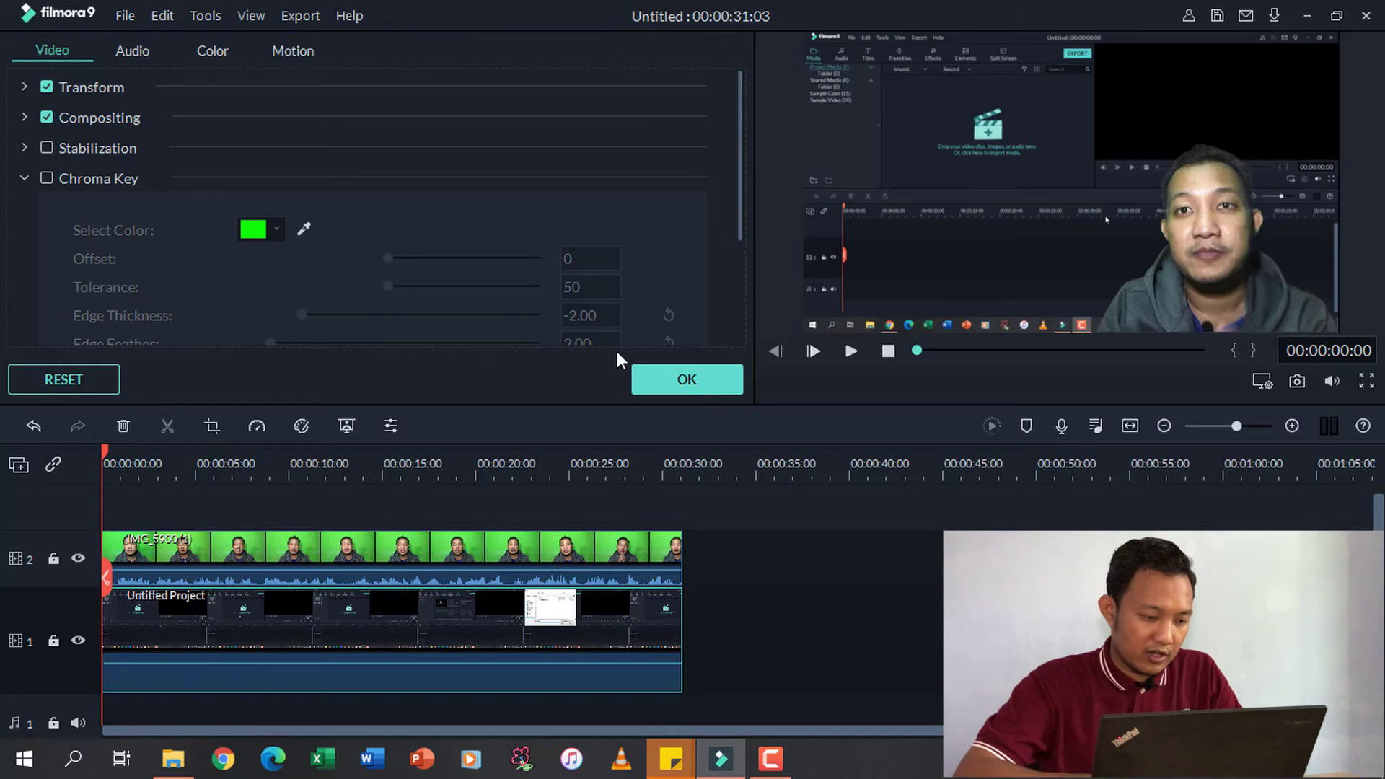
{"action": "left_click", "coordinate": [685, 380]}
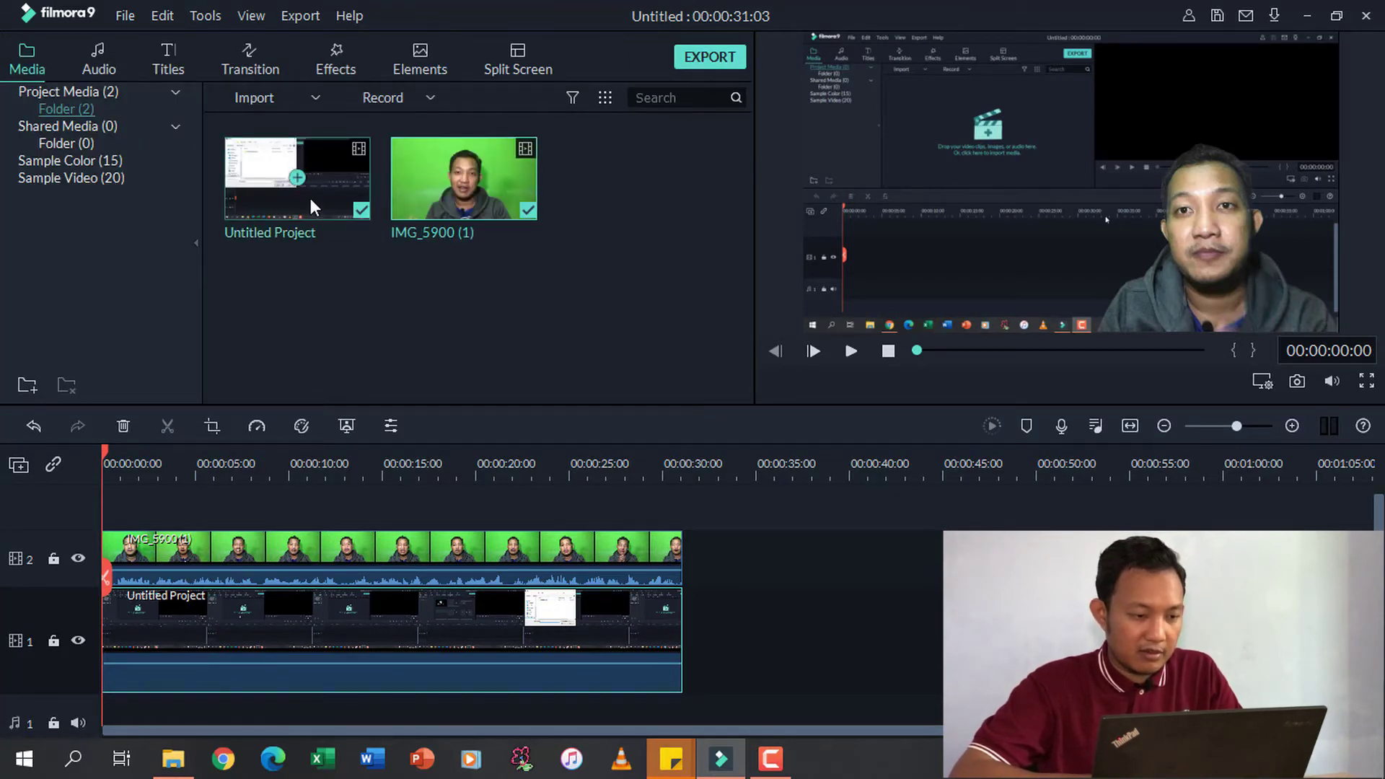
Add the Opener 2 title at the timeline start and insert it on track 2 ahead of the presenter and screen-recording clips.
{"action": "left_click", "coordinate": [167, 56]}
{"action": "left_click", "coordinate": [110, 171]}
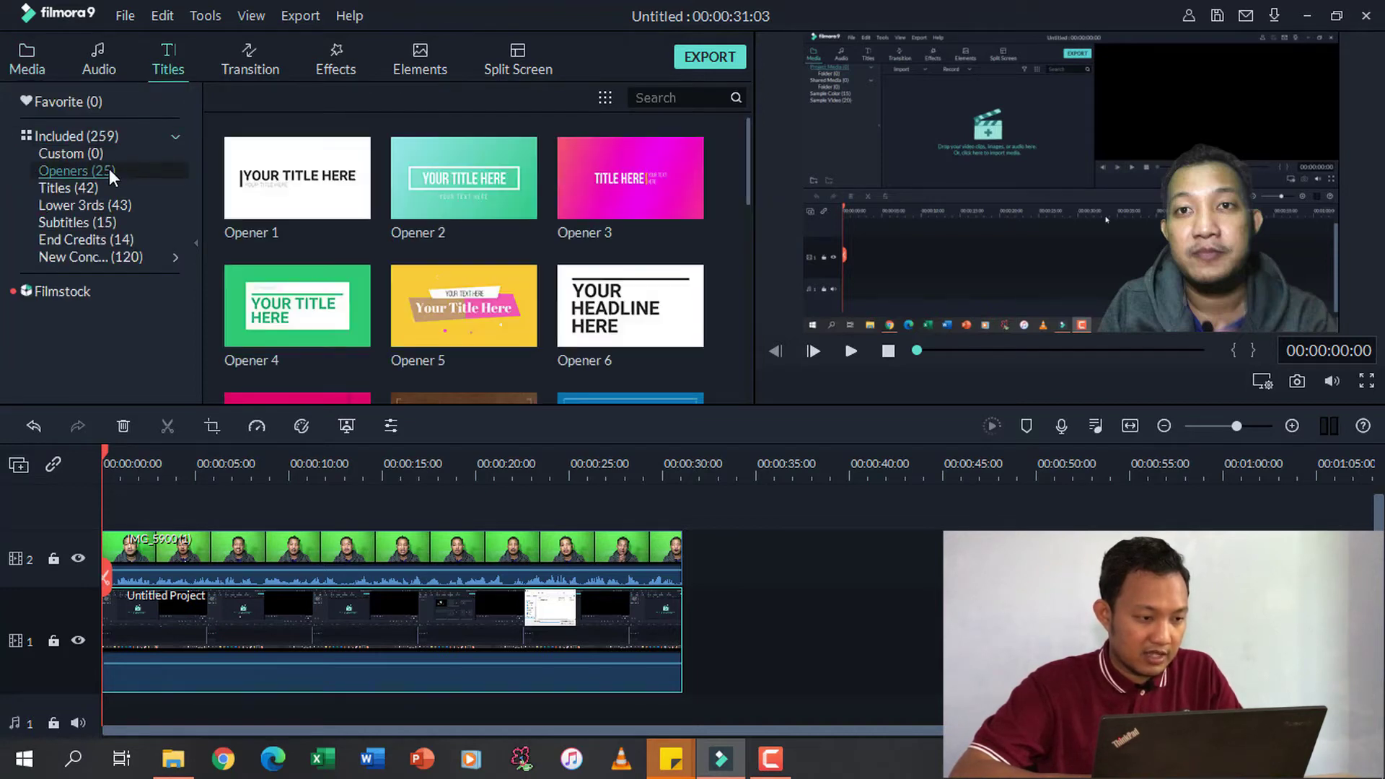
{"action": "left_click", "coordinate": [464, 171]}
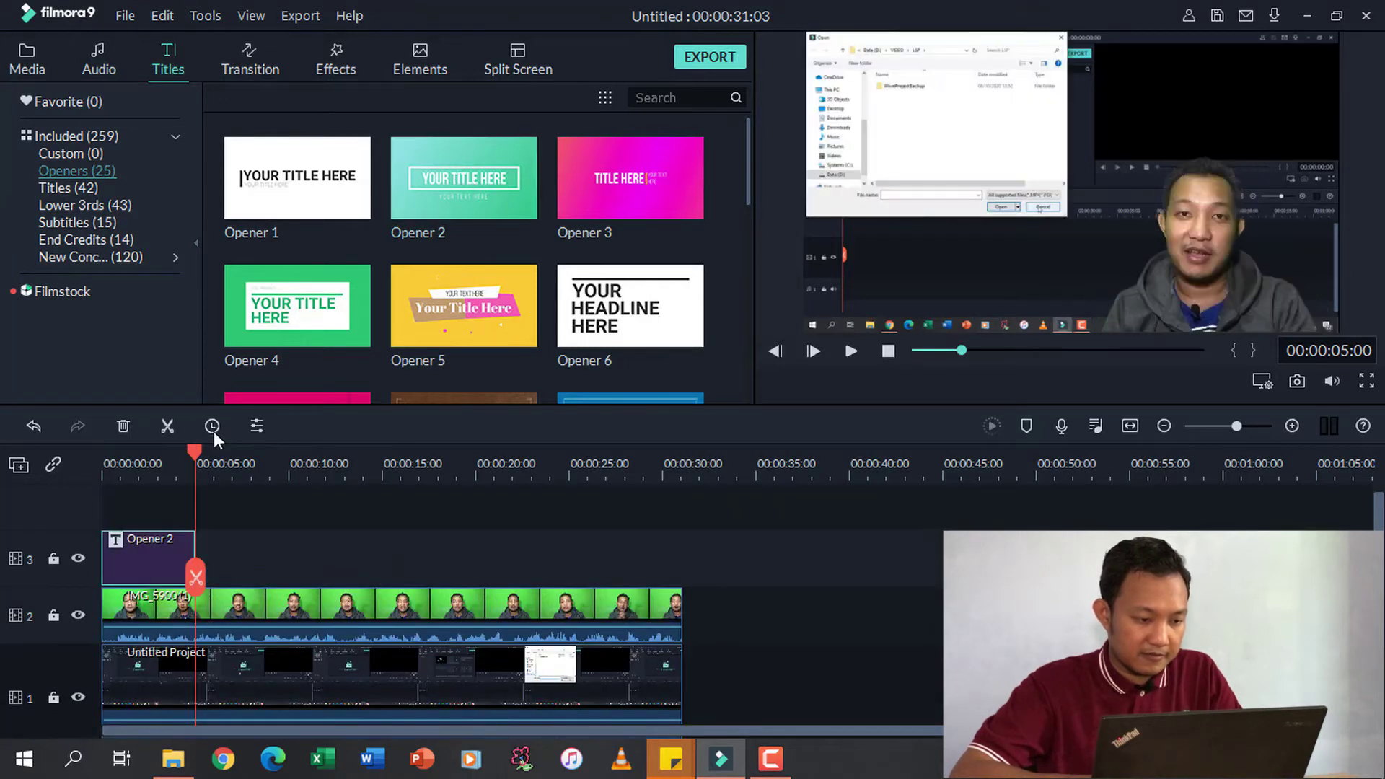
{"action": "left_click_drag", "start_coordinate": [154, 551], "coordinate": [136, 604]}
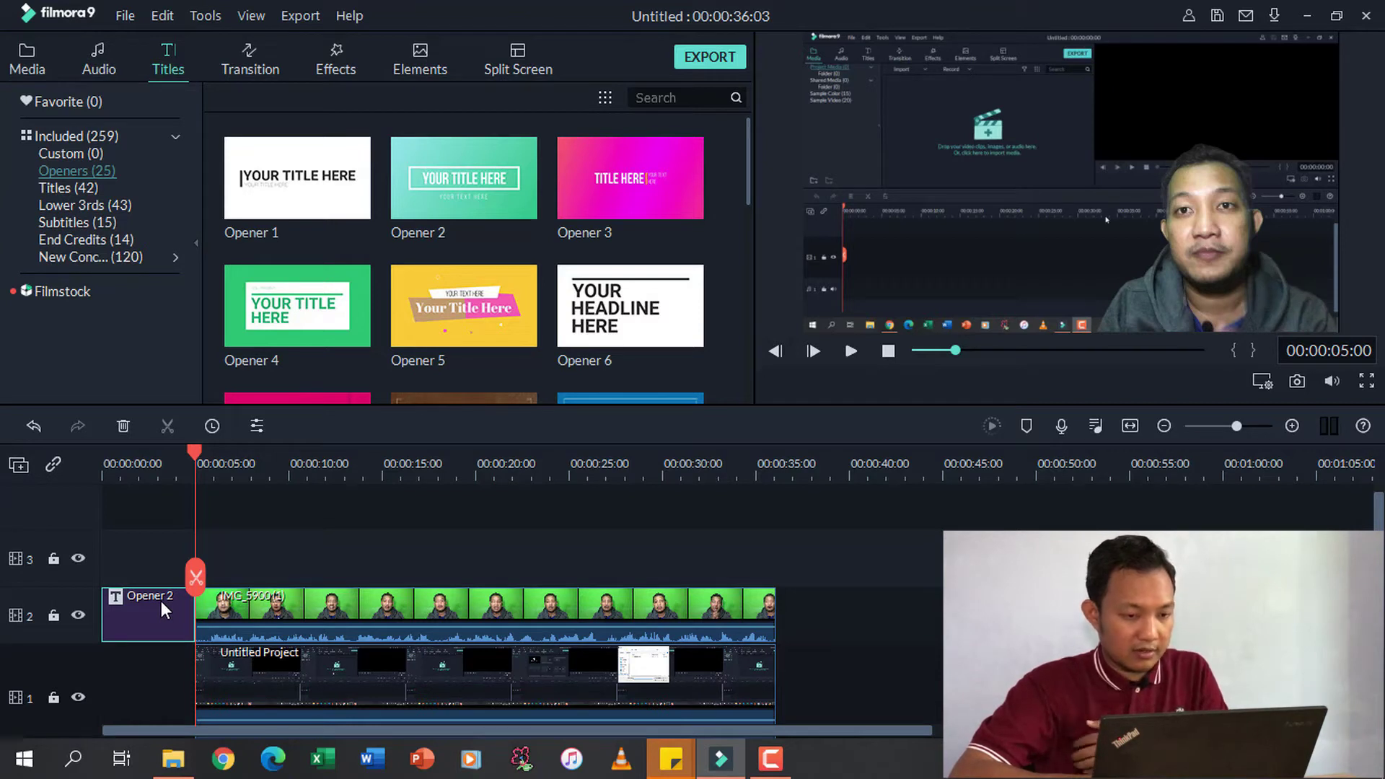
Replace the small text line below the title box of Opener 2 with the presenter's full name.
{"action": "double_click", "coordinate": [184, 596]}
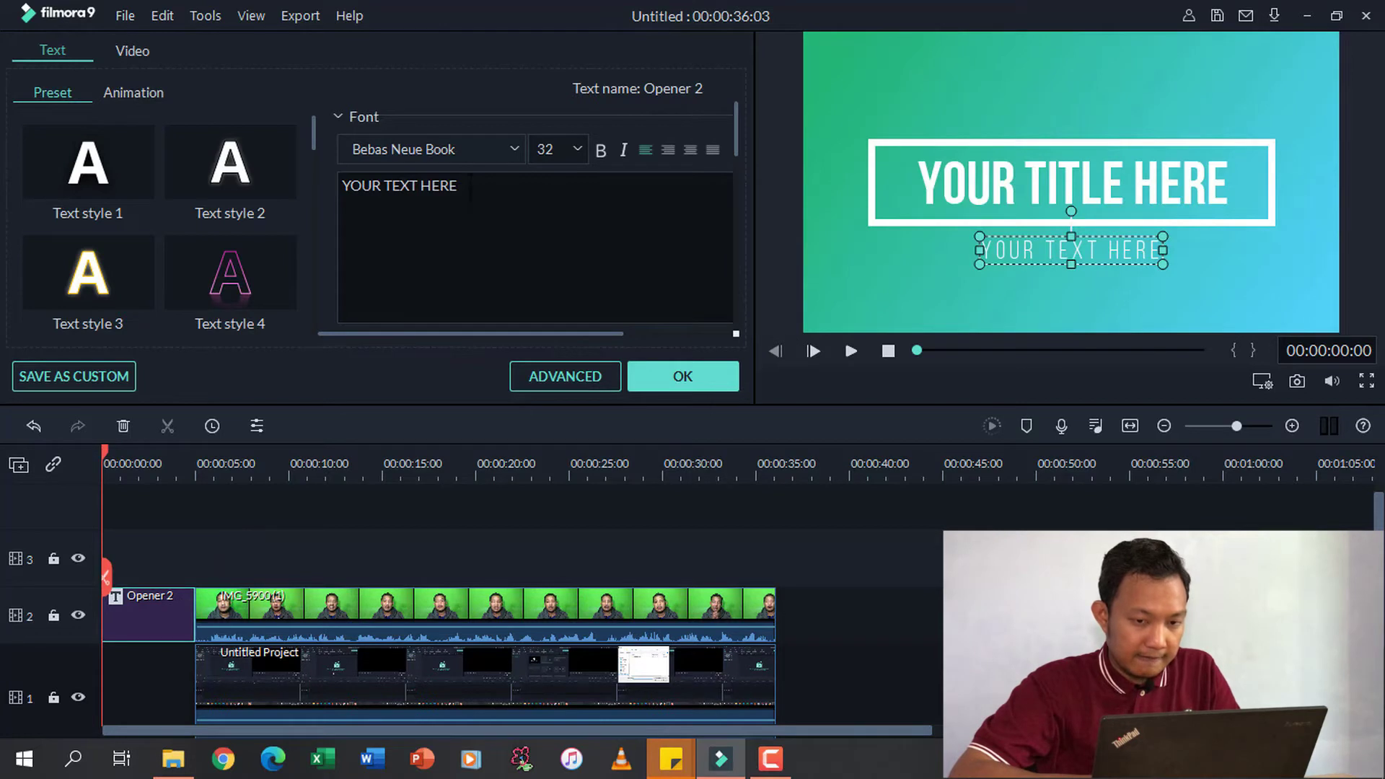
{"action": "key", "text": "ctrl+a"}
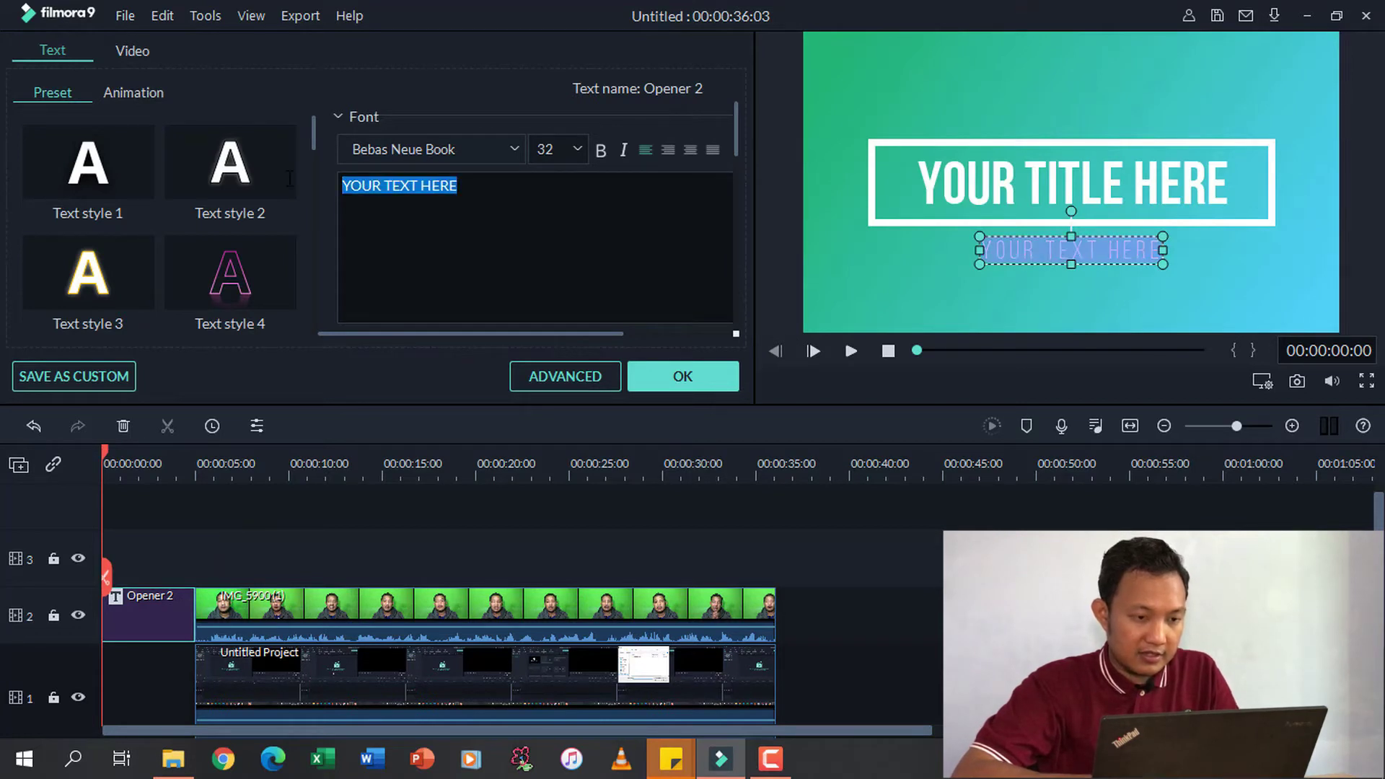
{"action": "type", "text": "Muhamad lutfi islam"}
{"action": "key", "text": "BackSpace"}
{"action": "key", "text": "BackSpace"}
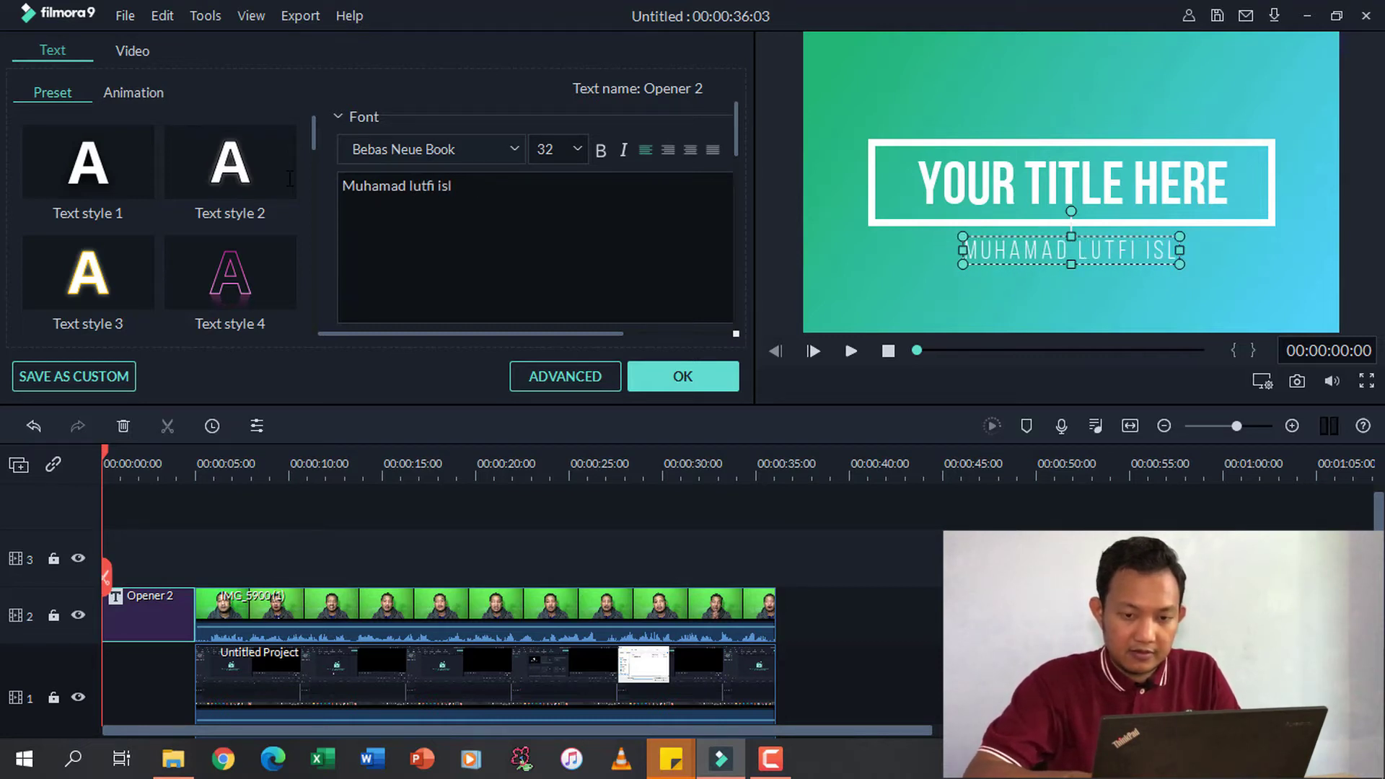
{"action": "key", "text": "BackSpace"}
{"action": "type", "text": "mail"}
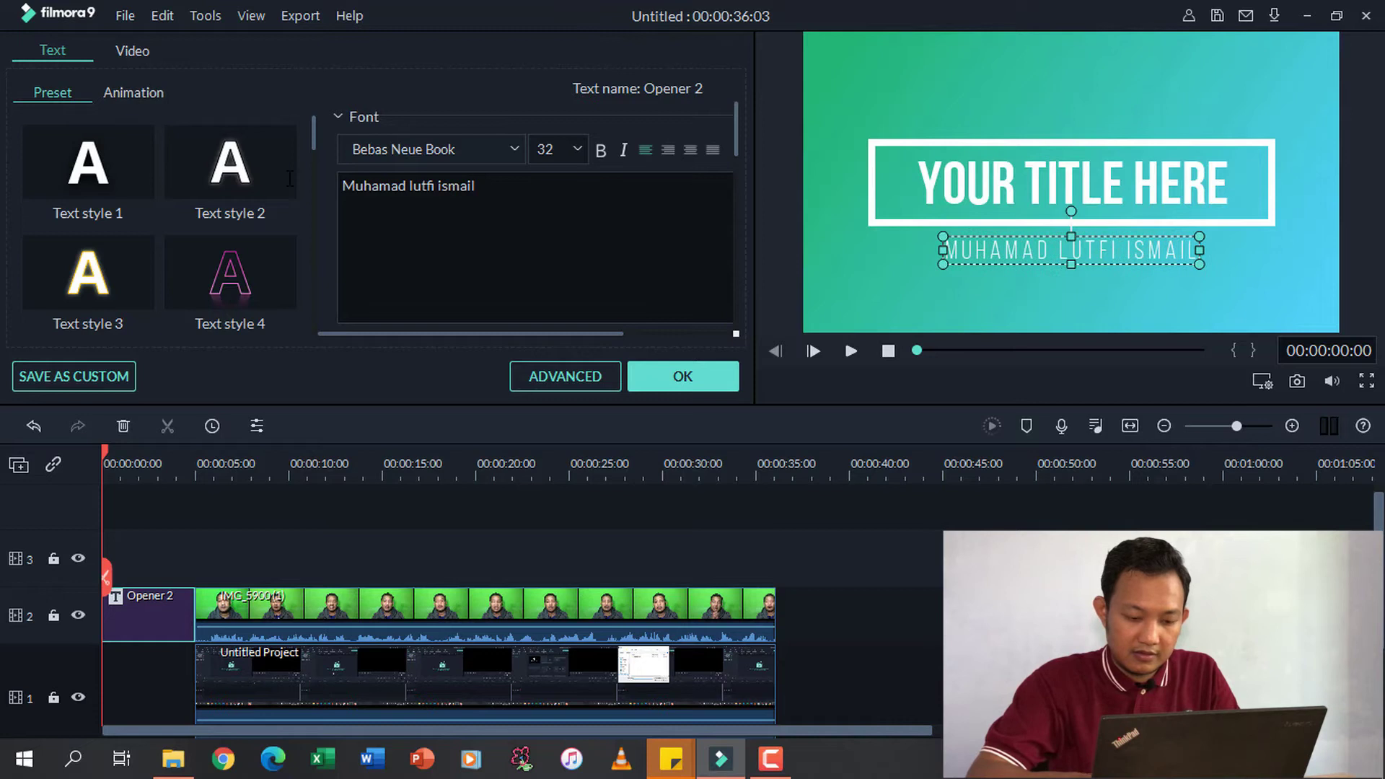
Change the main title of Opener 2 to "belajar filmora 9" in the advanced text editor.
{"action": "left_click", "coordinate": [577, 379]}
{"action": "left_click", "coordinate": [733, 286]}
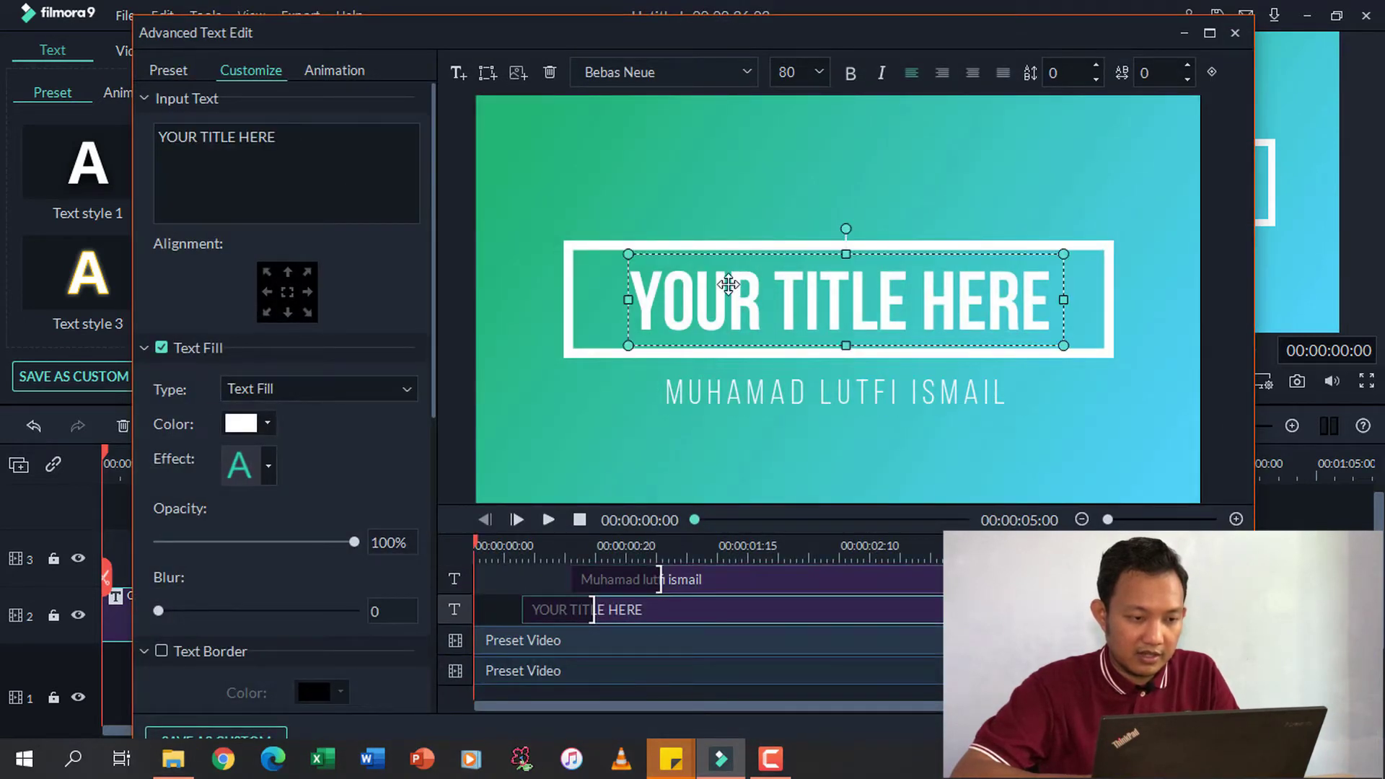
{"action": "key", "text": "ctrl+a"}
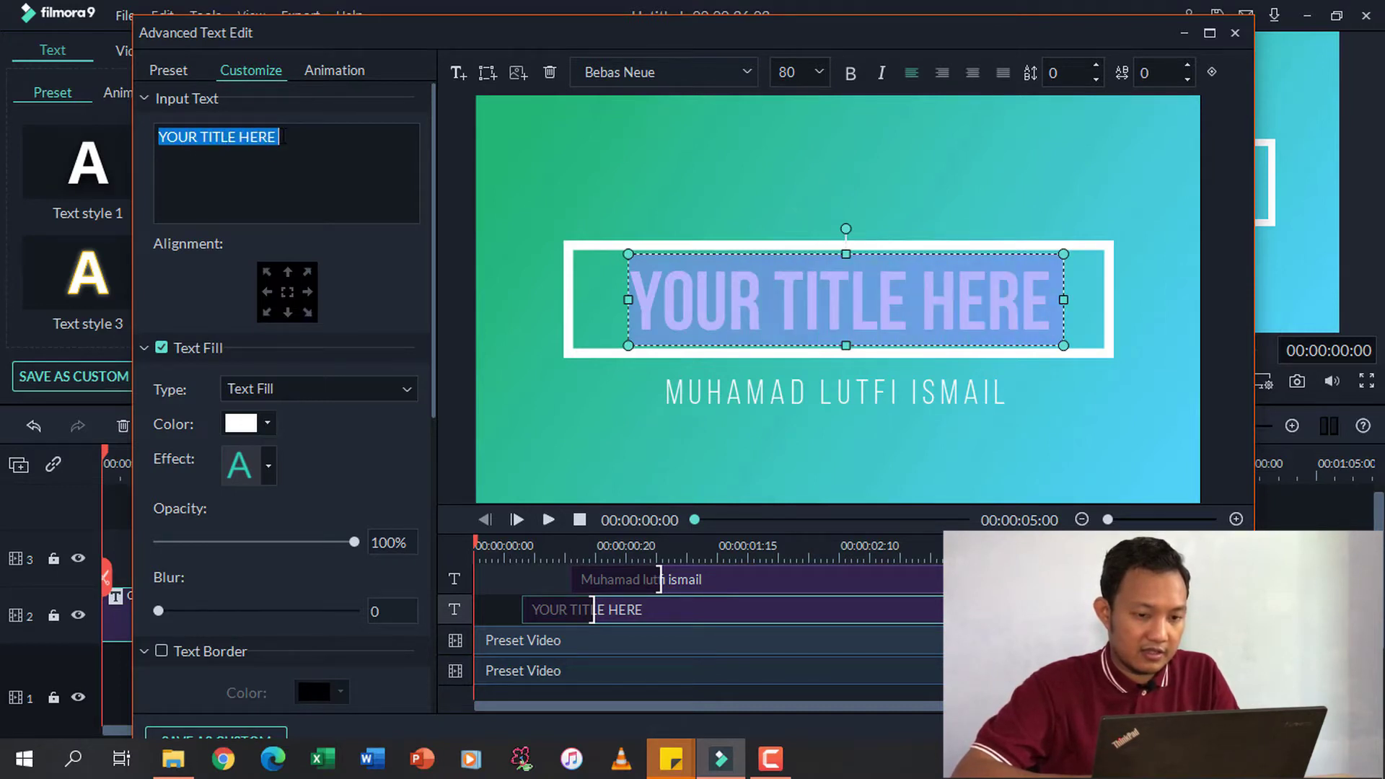
{"action": "type", "text": "belajar filmora 09"}
{"action": "key", "text": "BackSpace"}
{"action": "key", "text": "BackSpace"}
{"action": "type", "text": "9"}
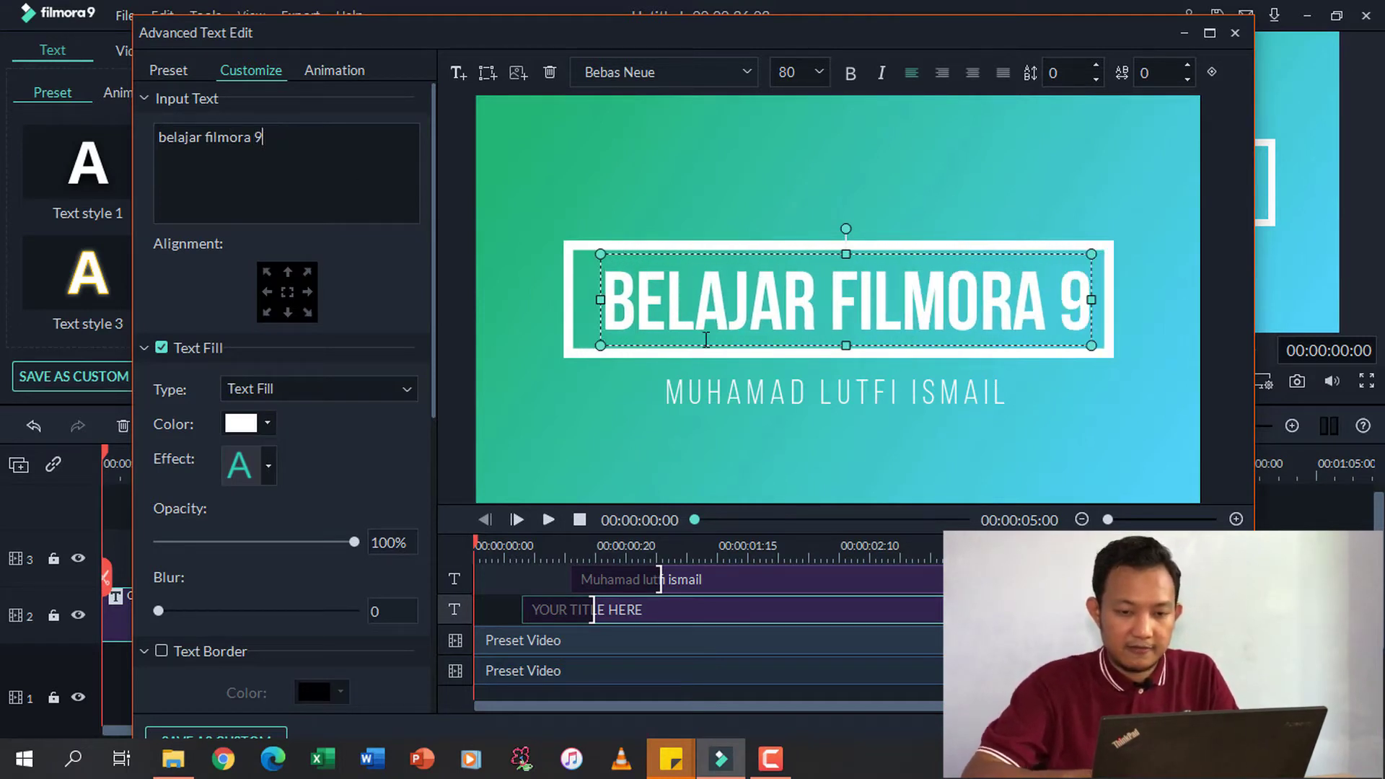
{"action": "left_click", "coordinate": [751, 427]}
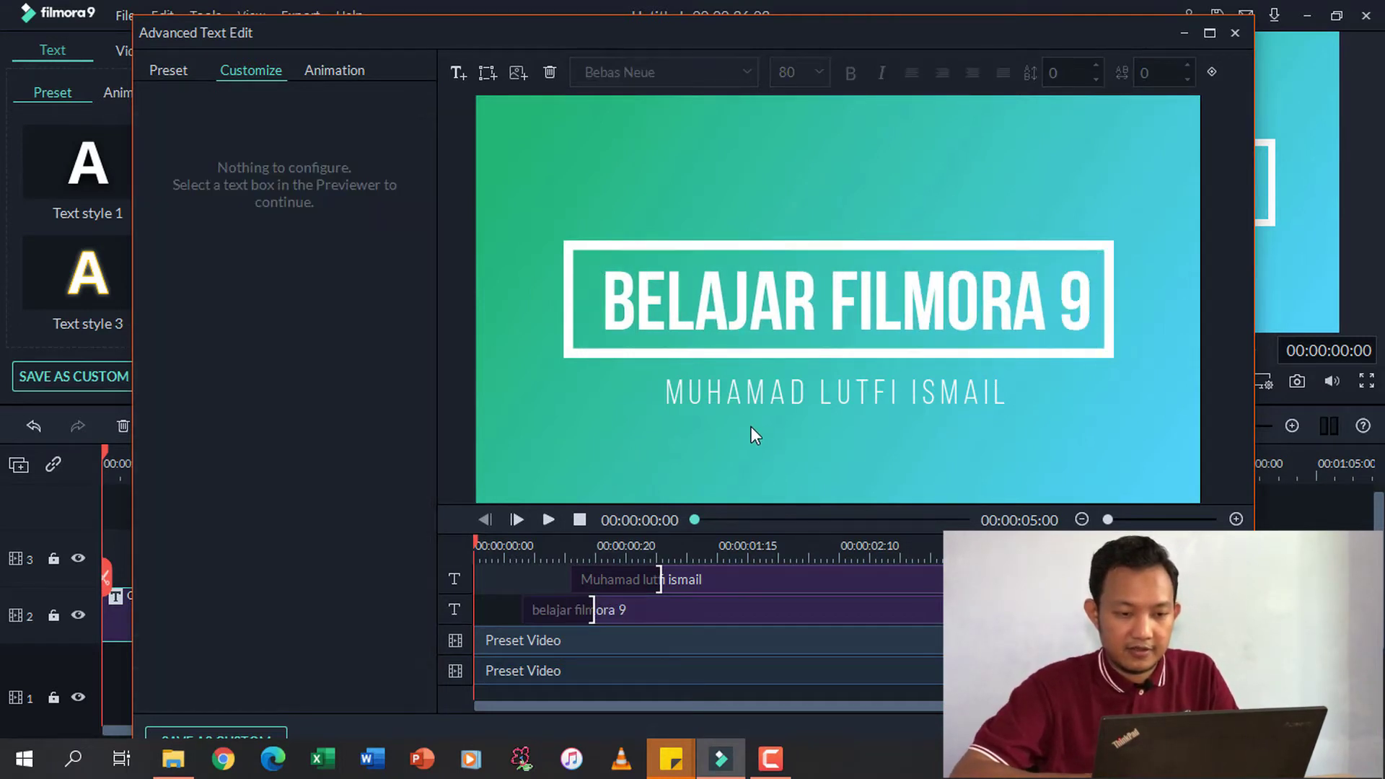
Review the main title's text formatting options, and save the title changes and close the text editing.
{"action": "left_click", "coordinate": [627, 274]}
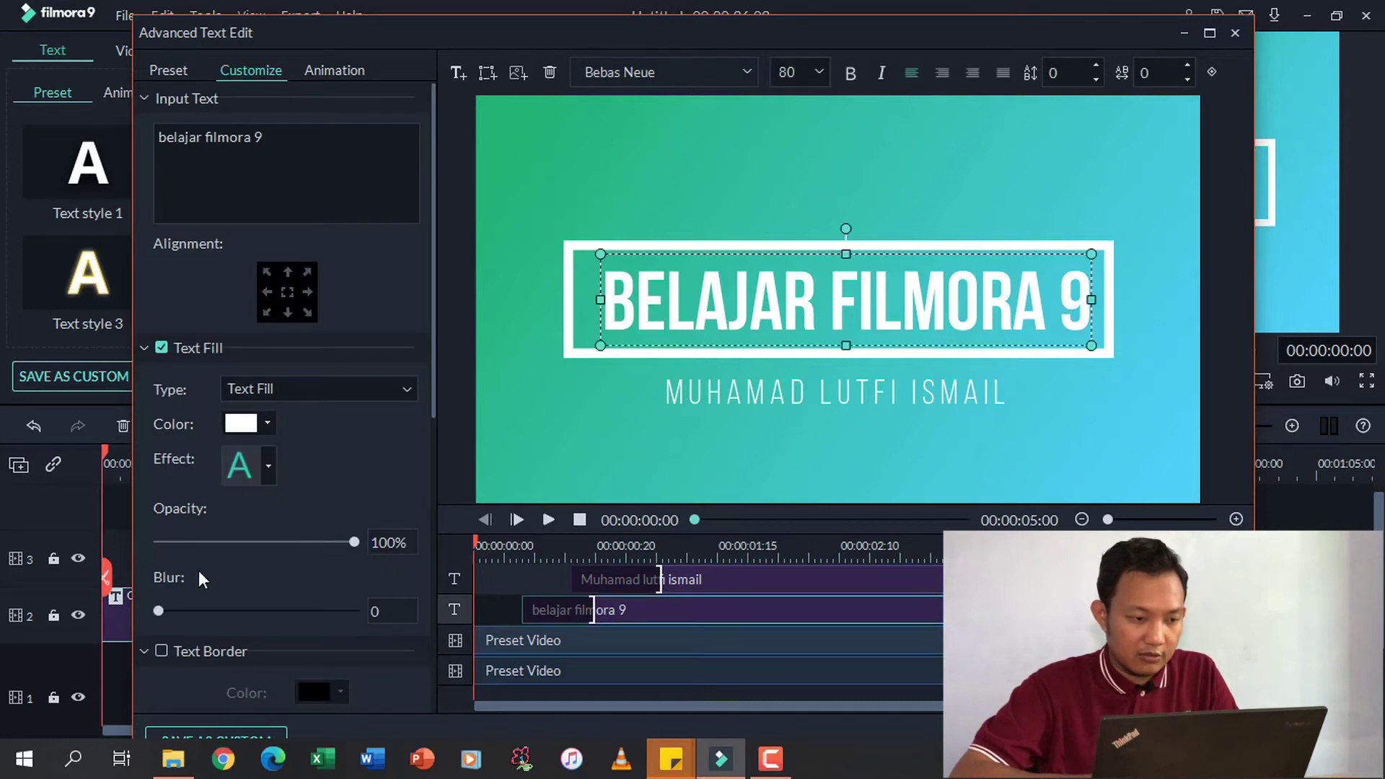
{"action": "left_click_drag", "start_coordinate": [432, 345], "coordinate": [433, 487]}
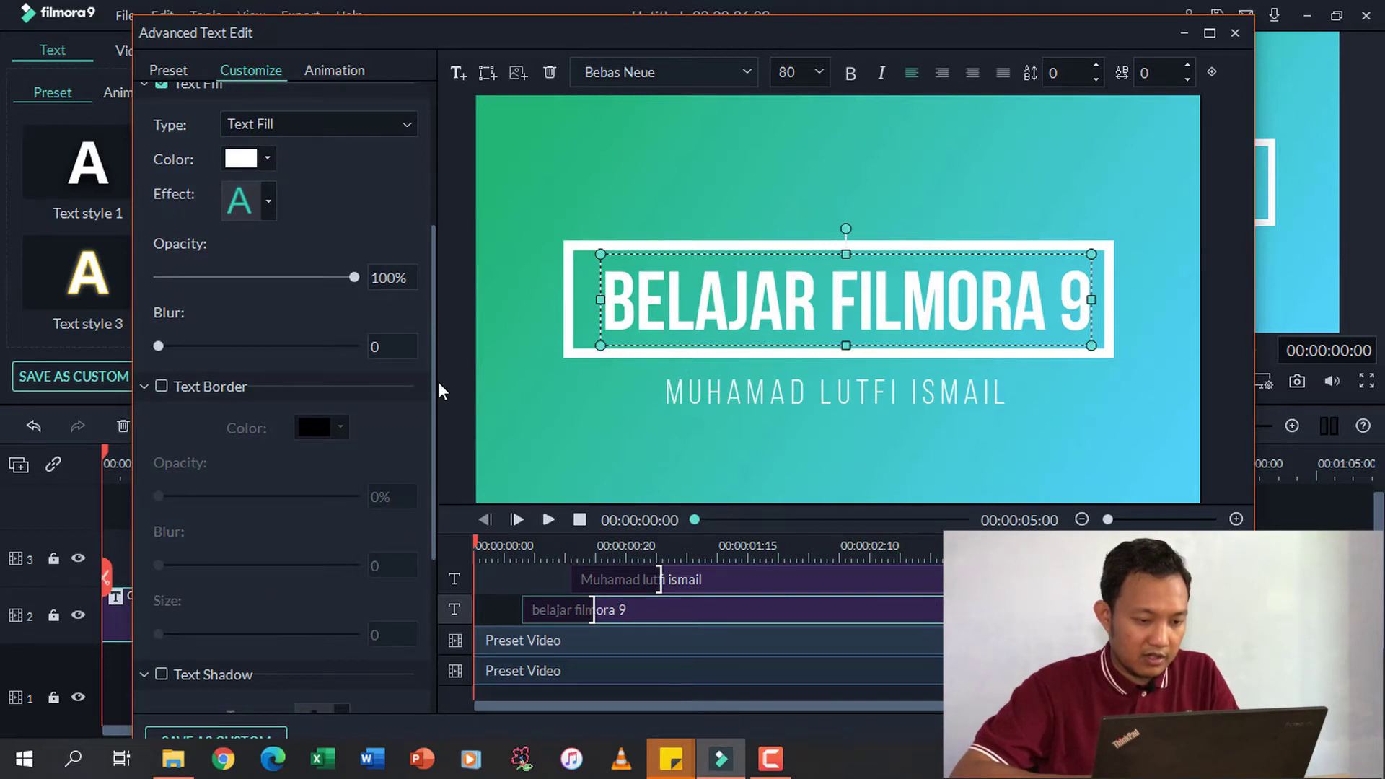
{"action": "scroll", "coordinate": [437, 382], "scroll_direction": "up", "scroll_amount": 5}
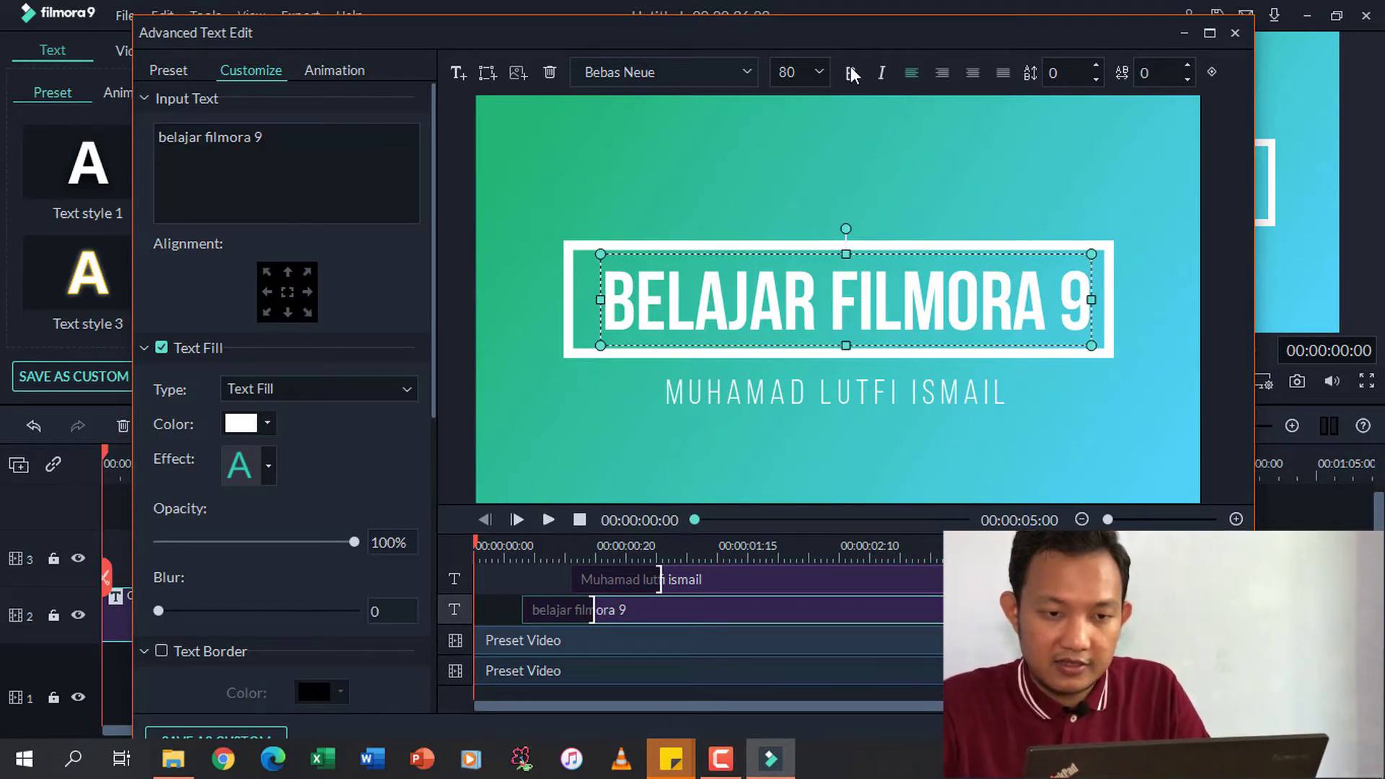
{"action": "left_click", "coordinate": [1238, 31]}
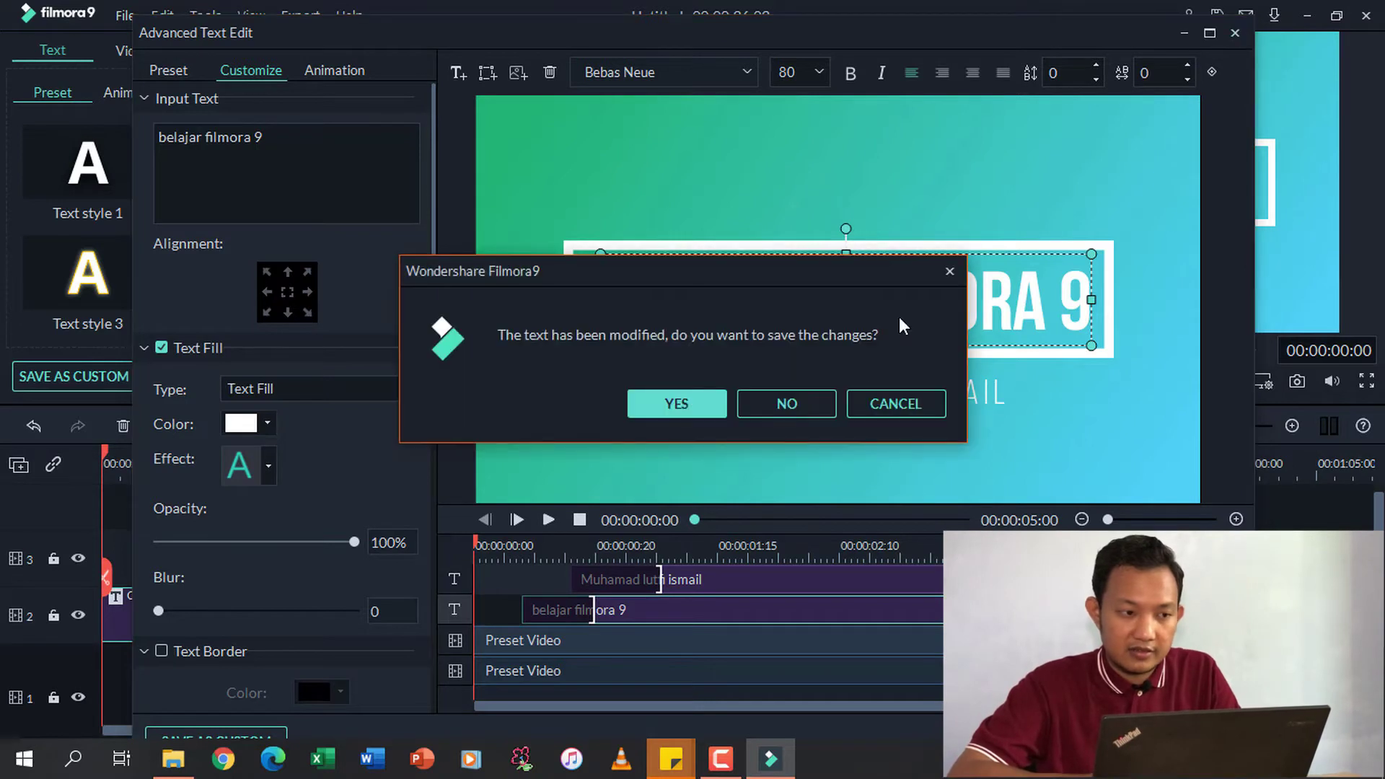
{"action": "left_click", "coordinate": [690, 406]}
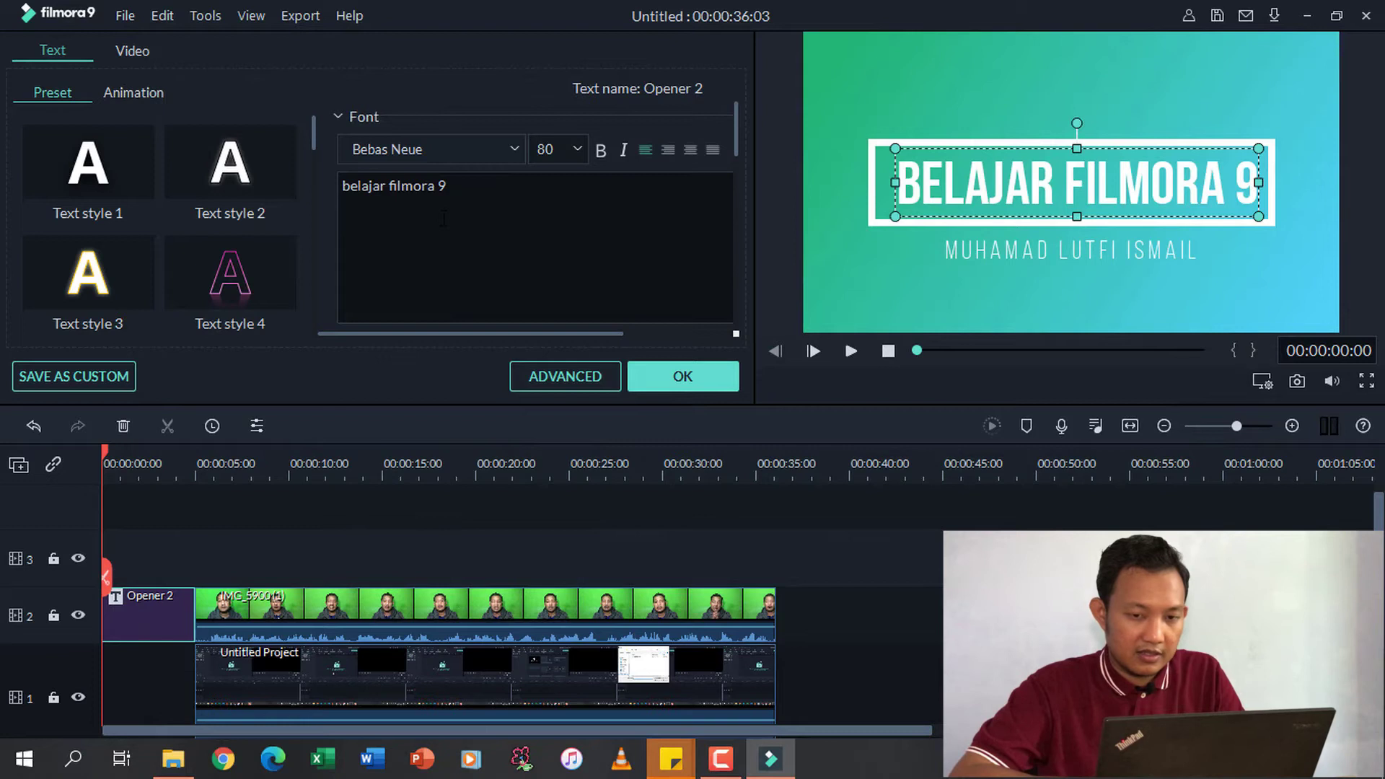
{"action": "left_click", "coordinate": [660, 373]}
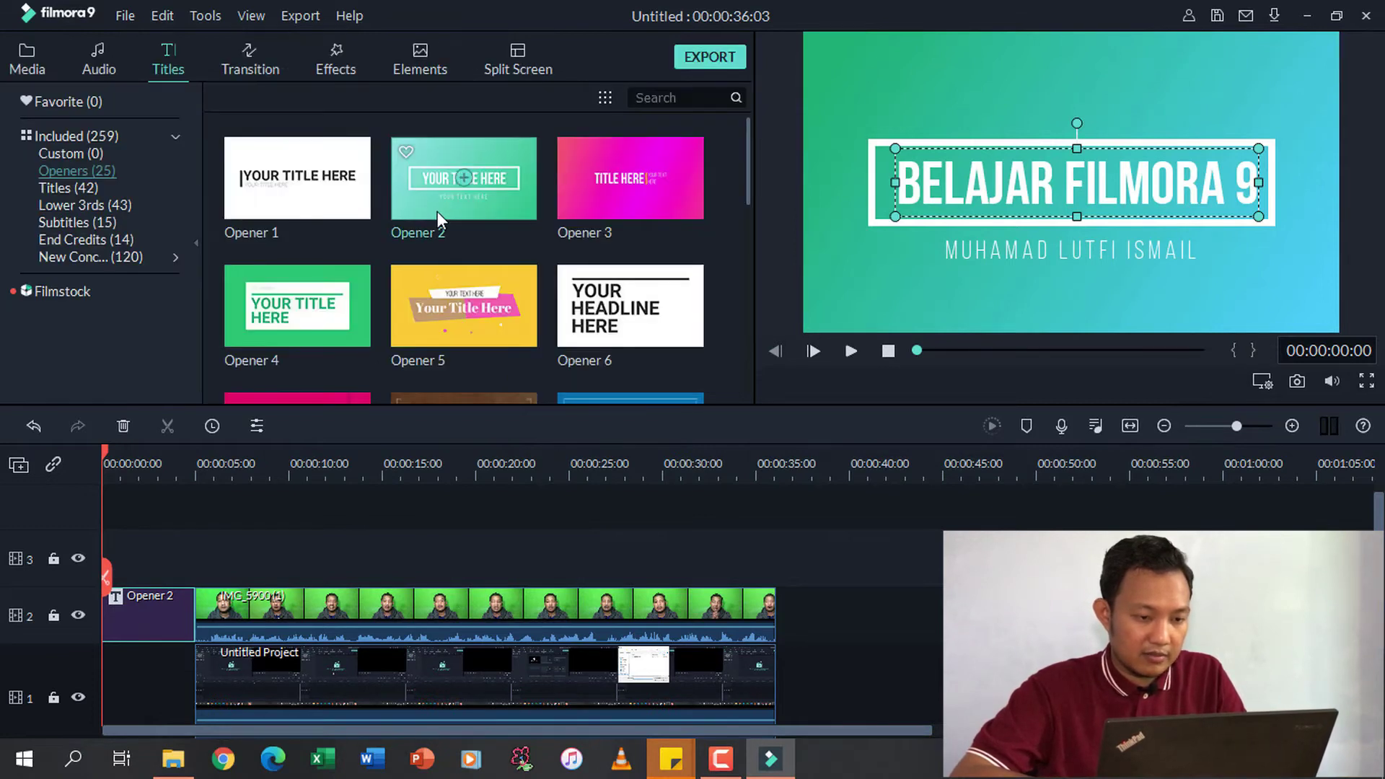
Add the included music track "Always Dreaming - Same Town Forever" to the audio track from the timeline start.
{"action": "left_click", "coordinate": [107, 63]}
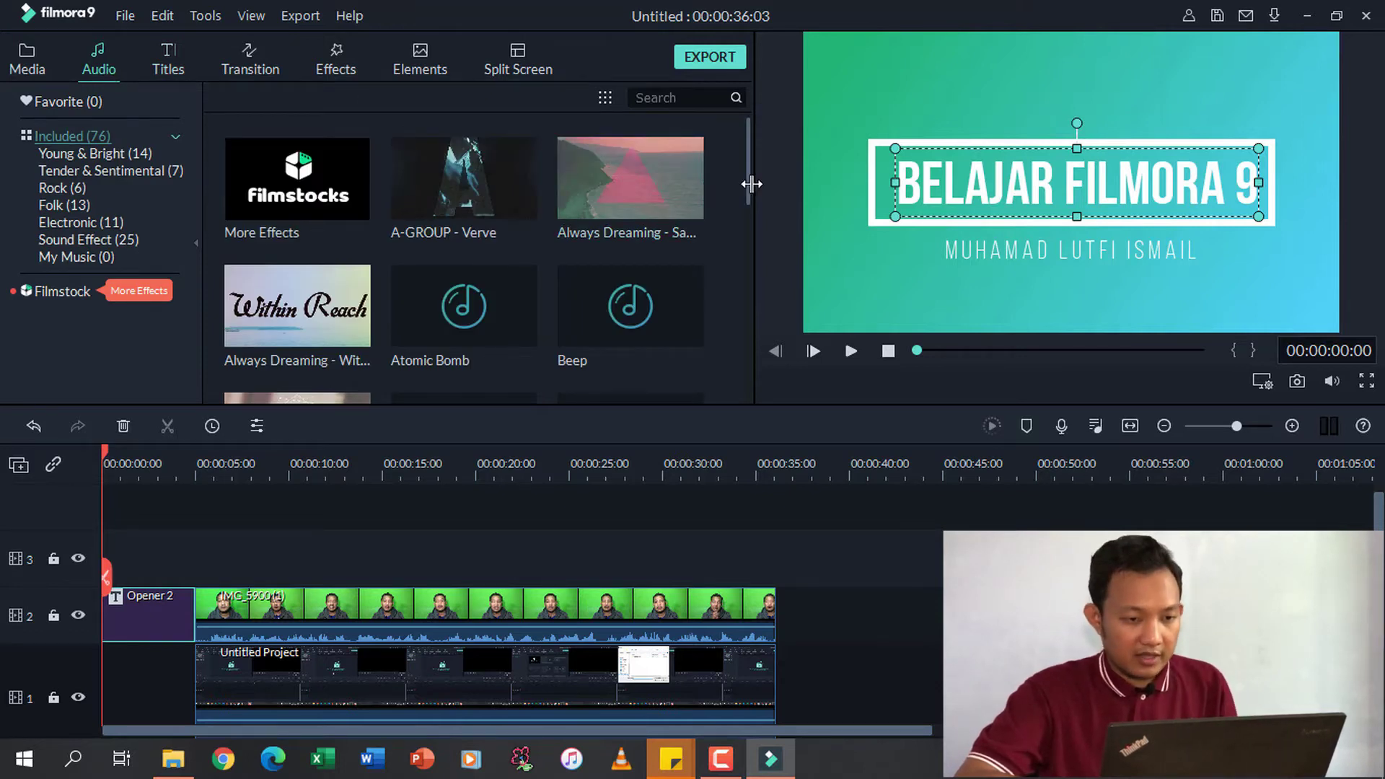
{"action": "left_click_drag", "start_coordinate": [747, 180], "coordinate": [748, 190]}
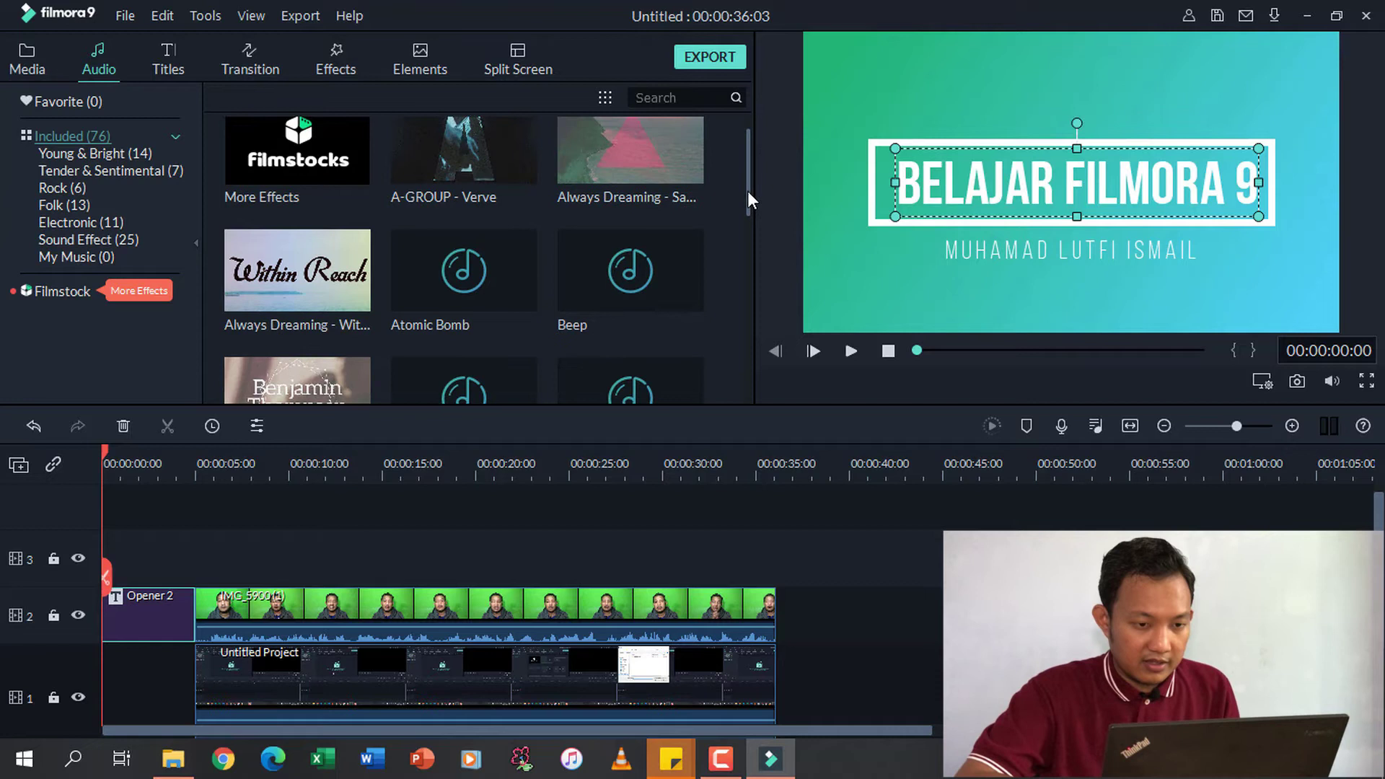
{"action": "left_click", "coordinate": [631, 140]}
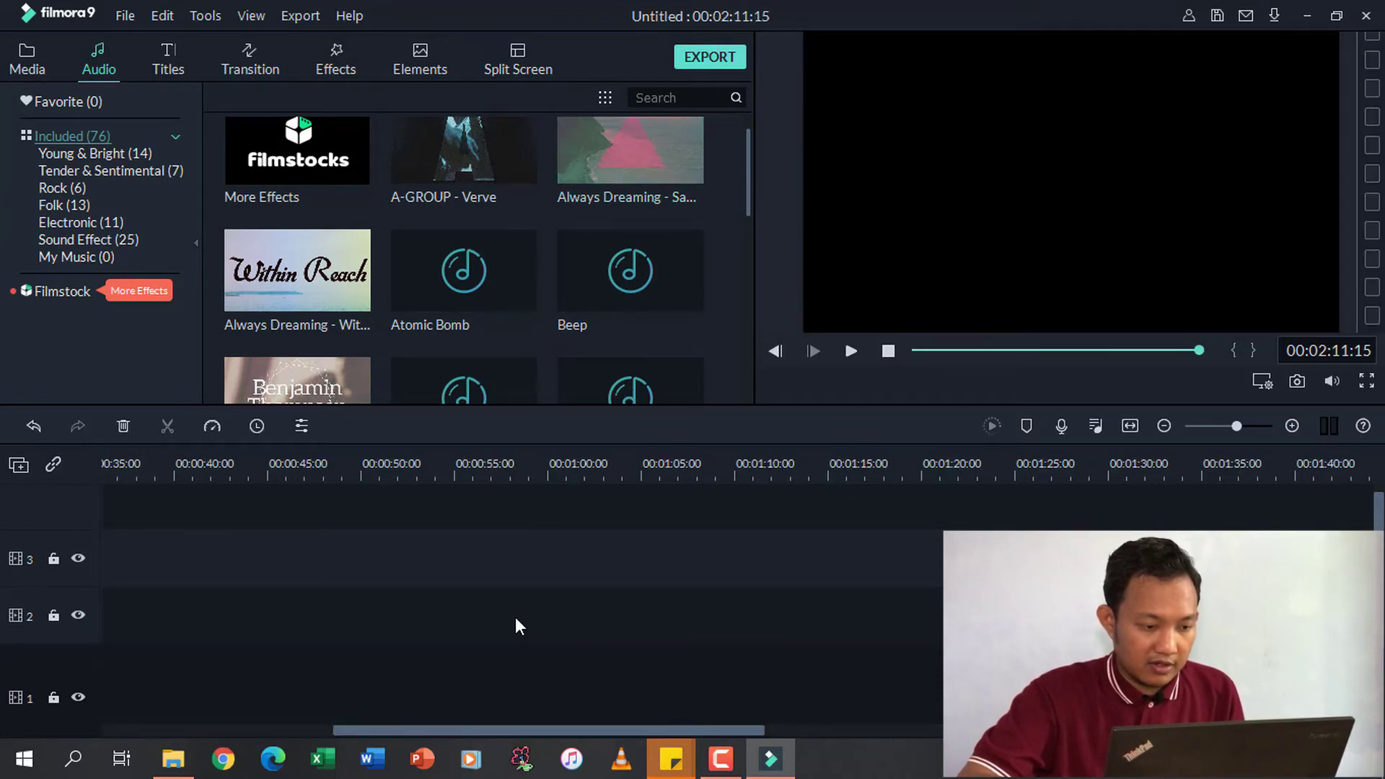
{"action": "left_click_drag", "start_coordinate": [474, 725], "coordinate": [239, 725]}
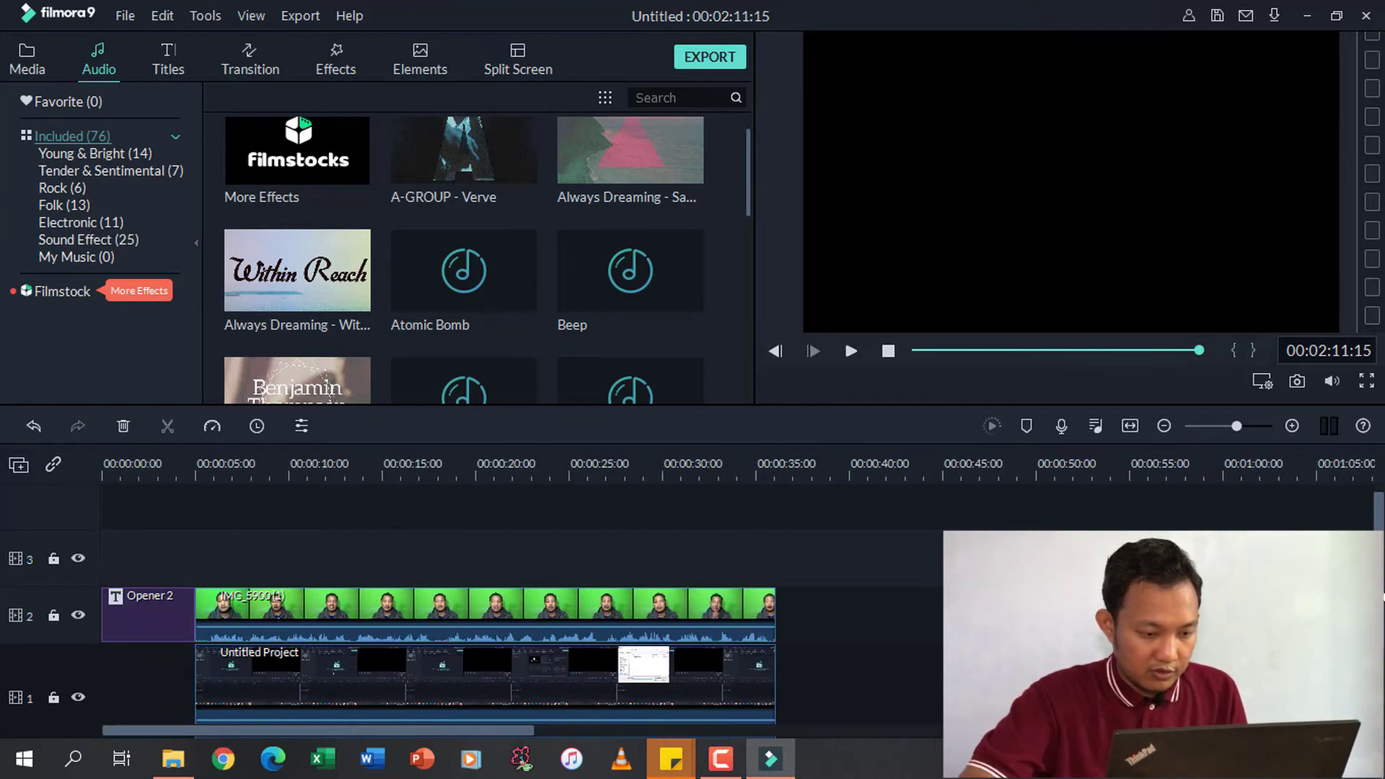
{"action": "scroll", "coordinate": [841, 659], "scroll_direction": "down", "scroll_amount": 3}
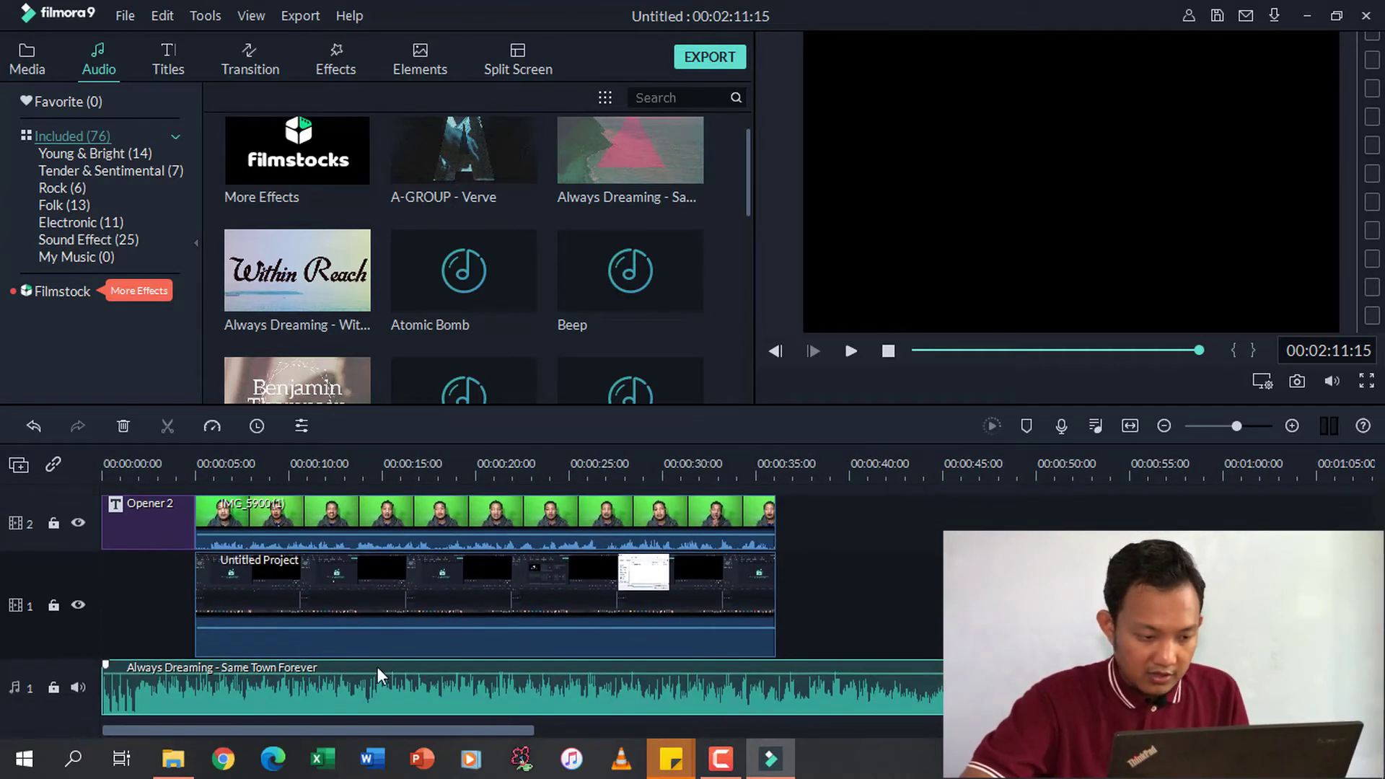
Play back the opener and the beginning of the presenter clip to check the background music.
{"action": "left_click", "coordinate": [108, 462]}
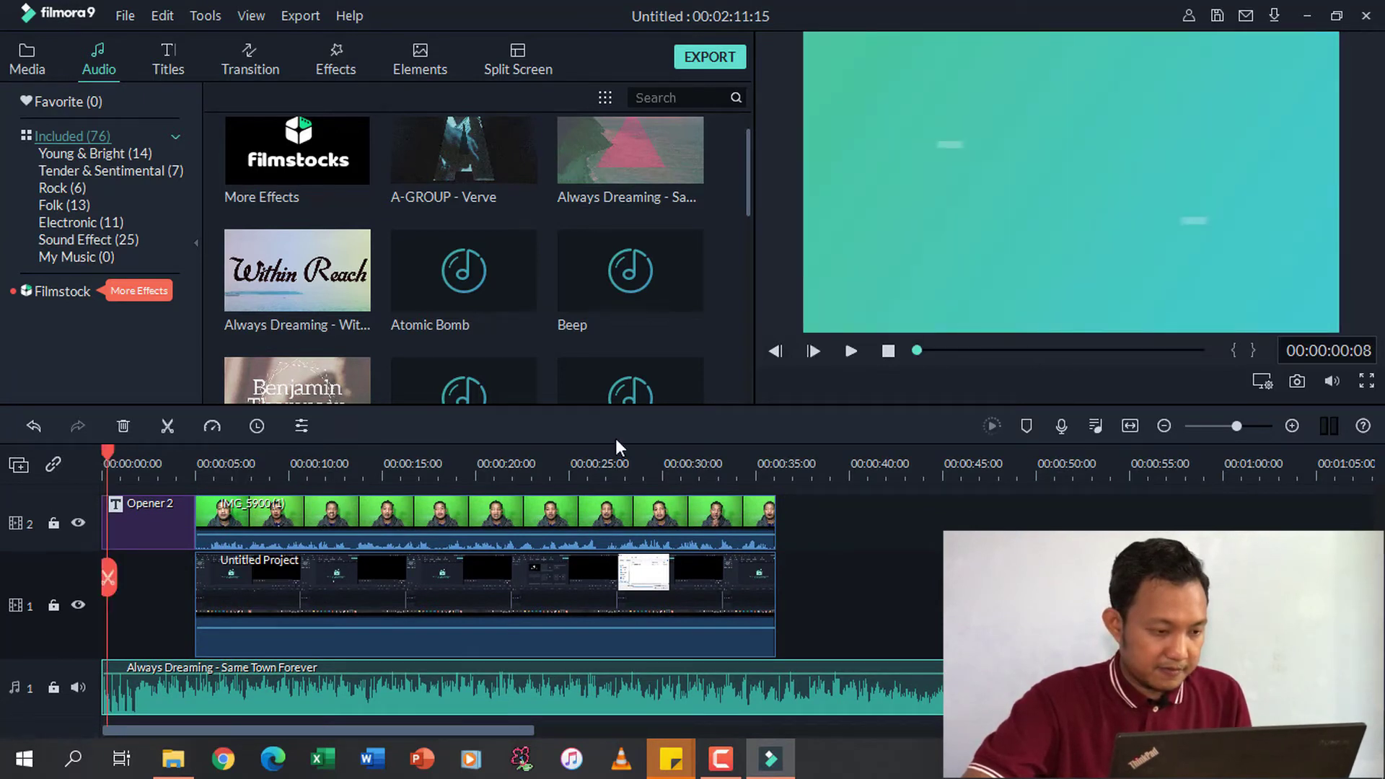
{"action": "left_click", "coordinate": [852, 352]}
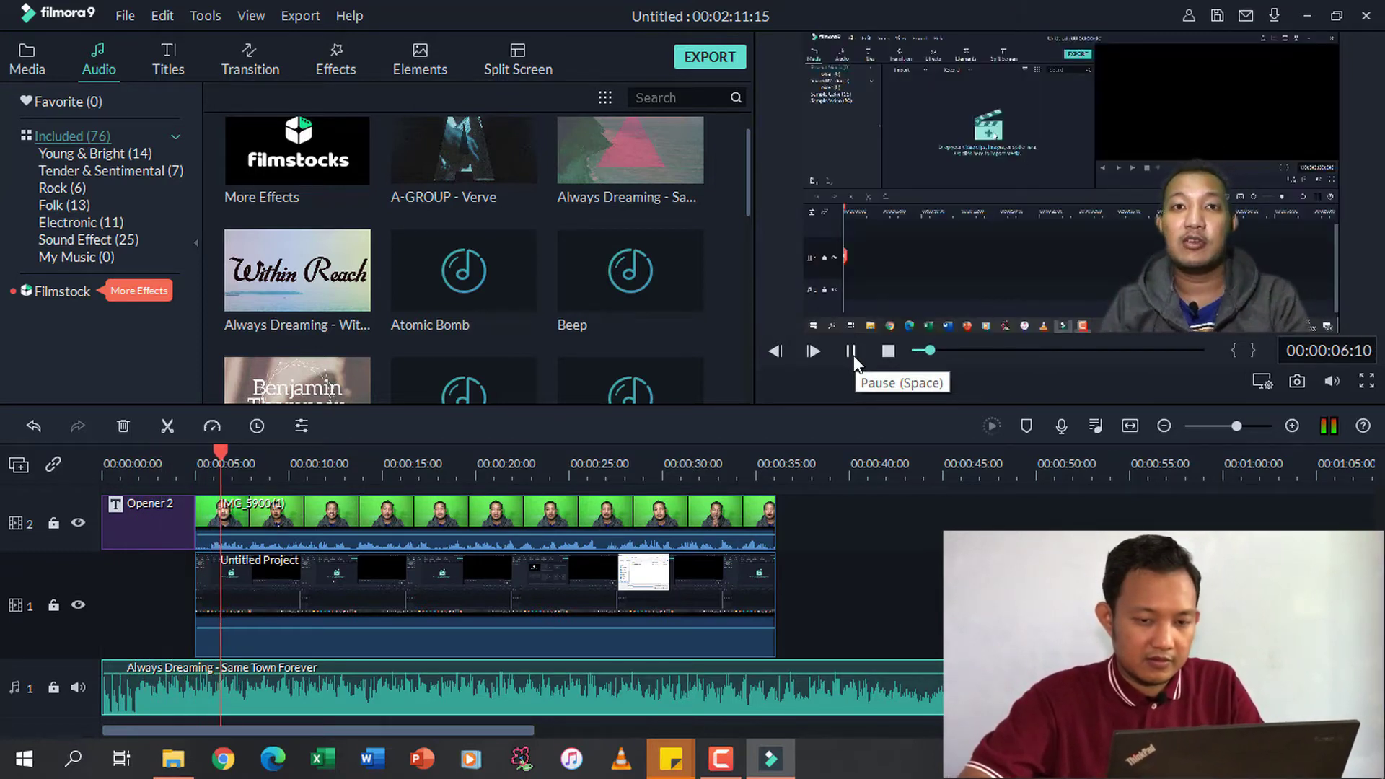
{"action": "left_click", "coordinate": [852, 352]}
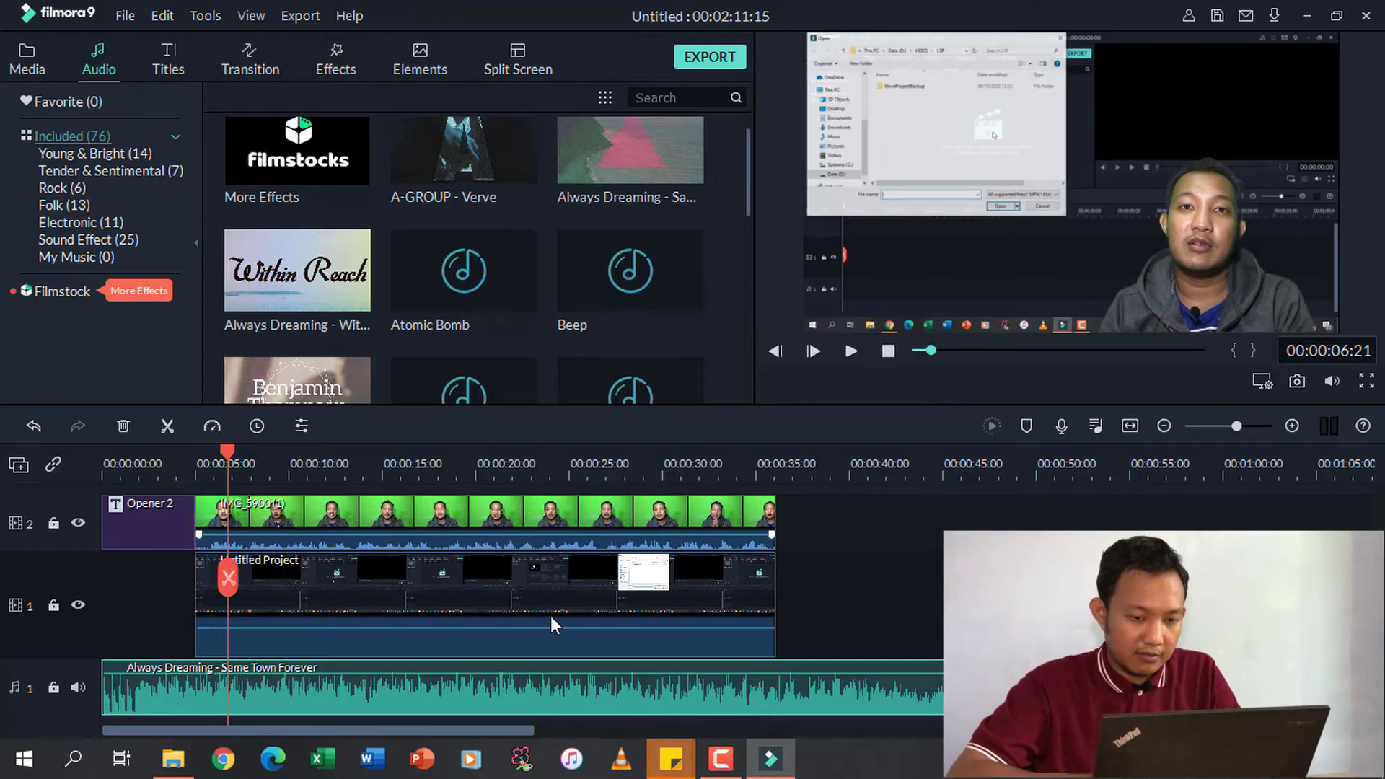
Try lowering the music clip's volume to -3.27 dB, and undo back to before the music was added.
{"action": "left_click_drag", "start_coordinate": [519, 672], "coordinate": [524, 677]}
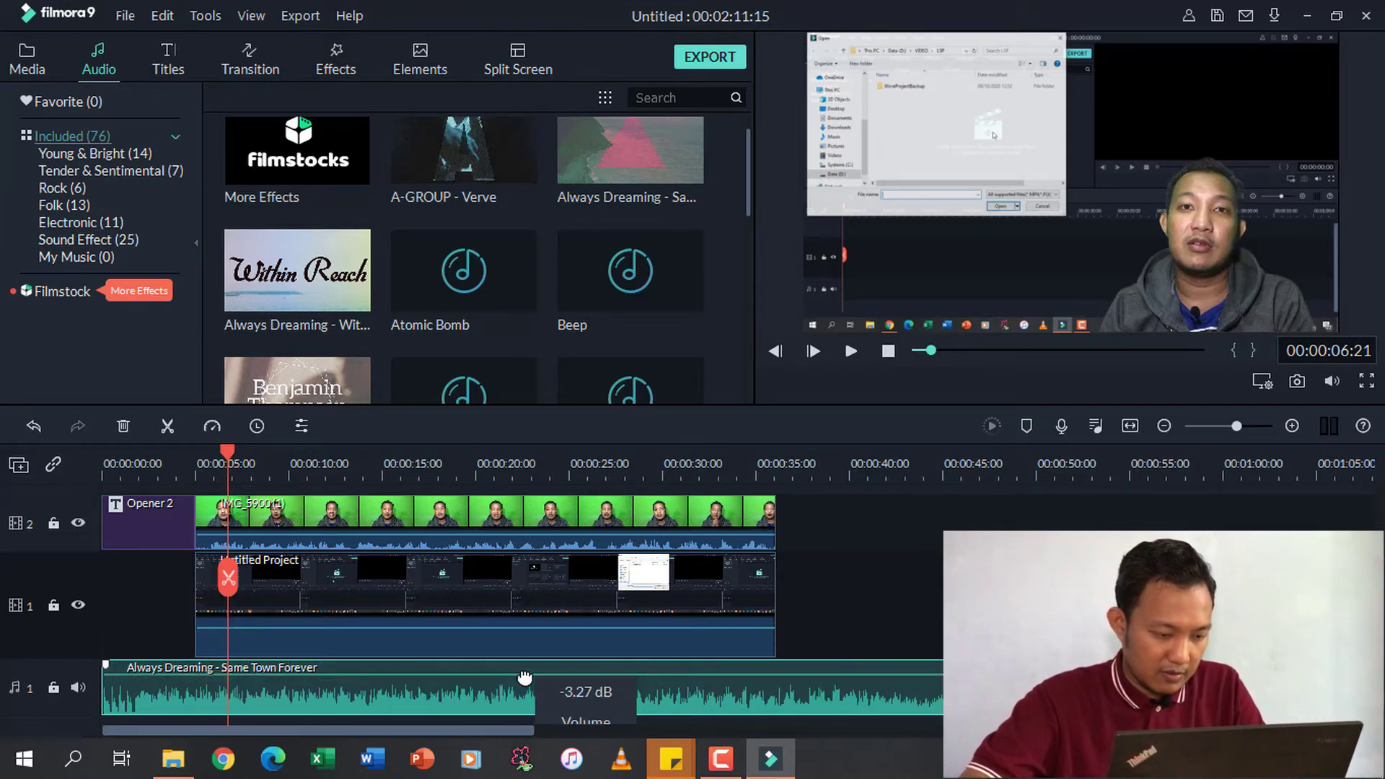
{"action": "key", "text": "ctrl+z"}
{"action": "key", "text": "ctrl+z"}
{"action": "key", "text": "ctrl+z"}
{"action": "key", "text": "ctrl+z"}
{"action": "key", "text": "ctrl+z"}
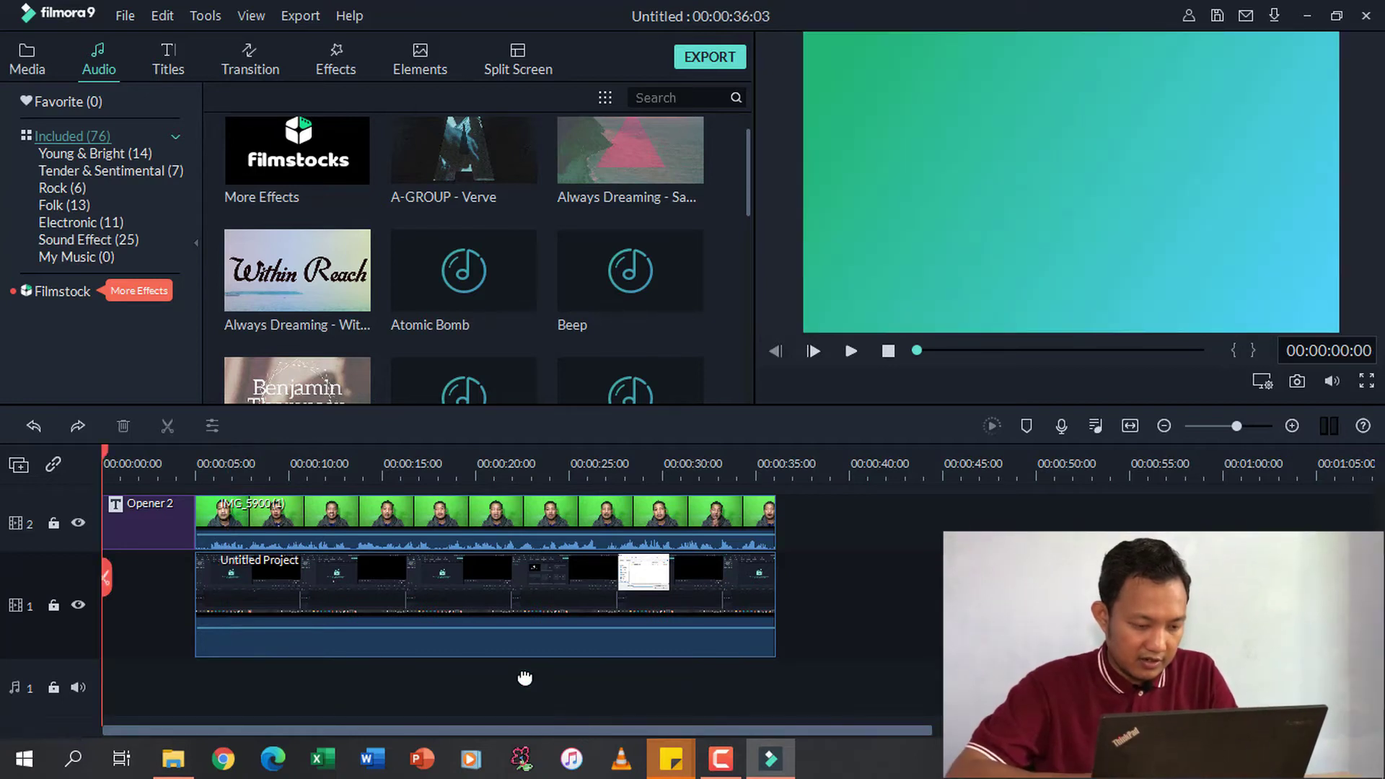
Place "Always Dreaming - Same Town Forever" on audio track 1 again, starting at the timeline beginning.
{"action": "left_click", "coordinate": [633, 141]}
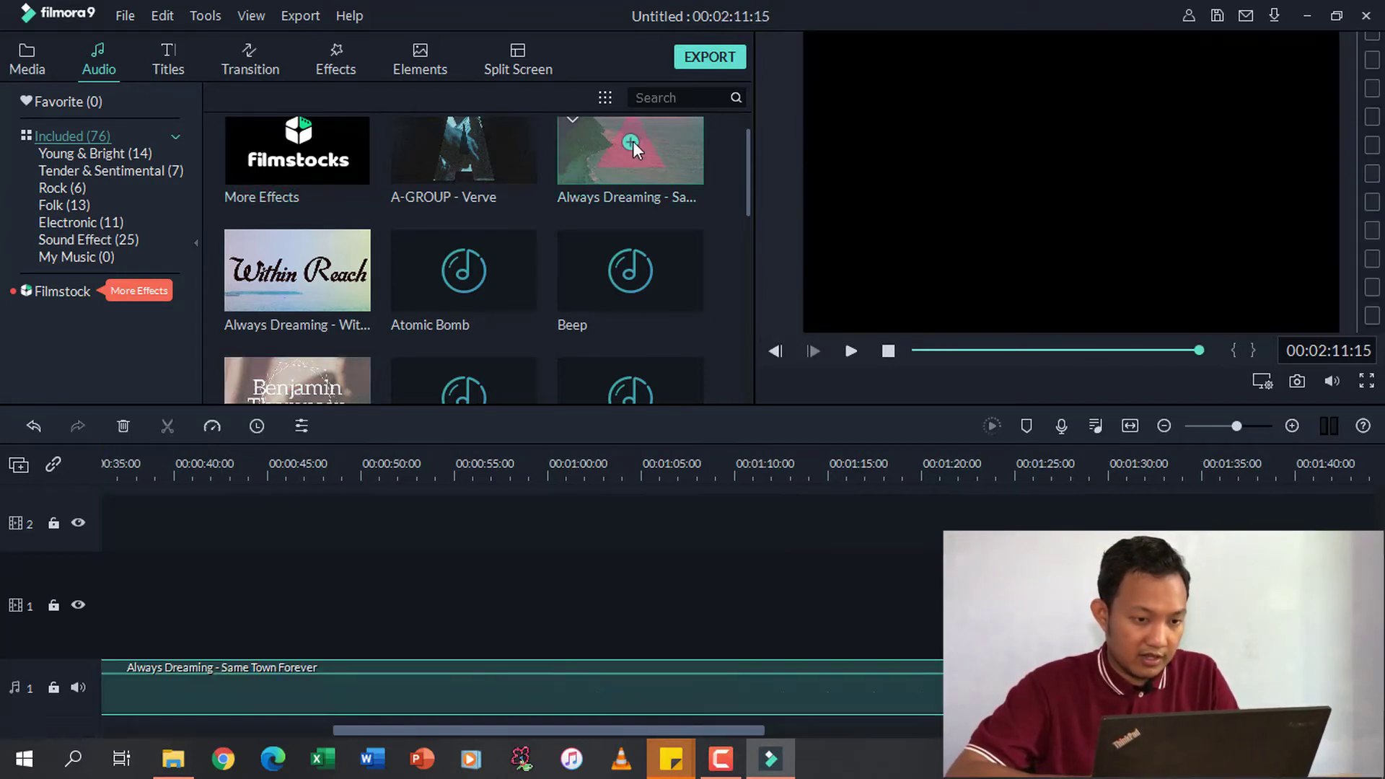
{"action": "left_click", "coordinate": [401, 724]}
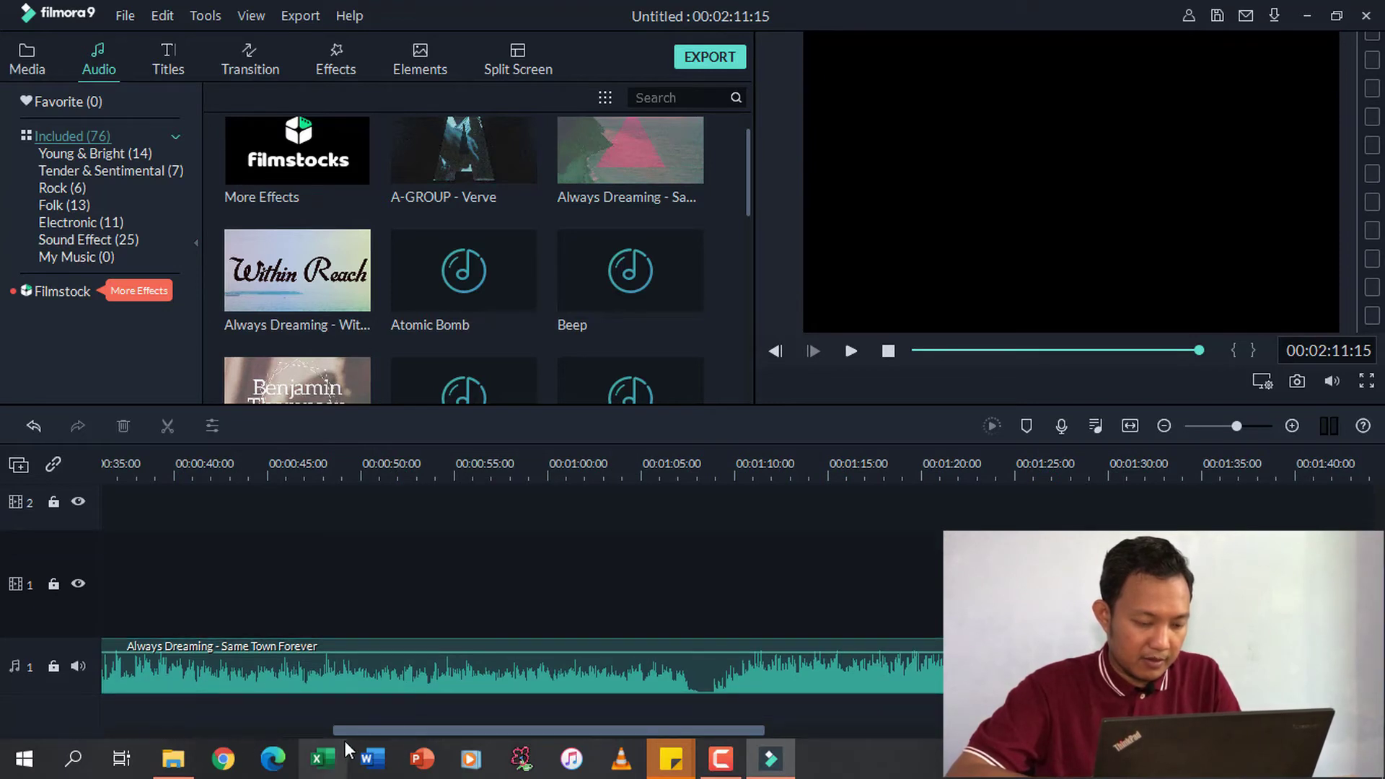
{"action": "left_click_drag", "start_coordinate": [353, 730], "coordinate": [62, 721]}
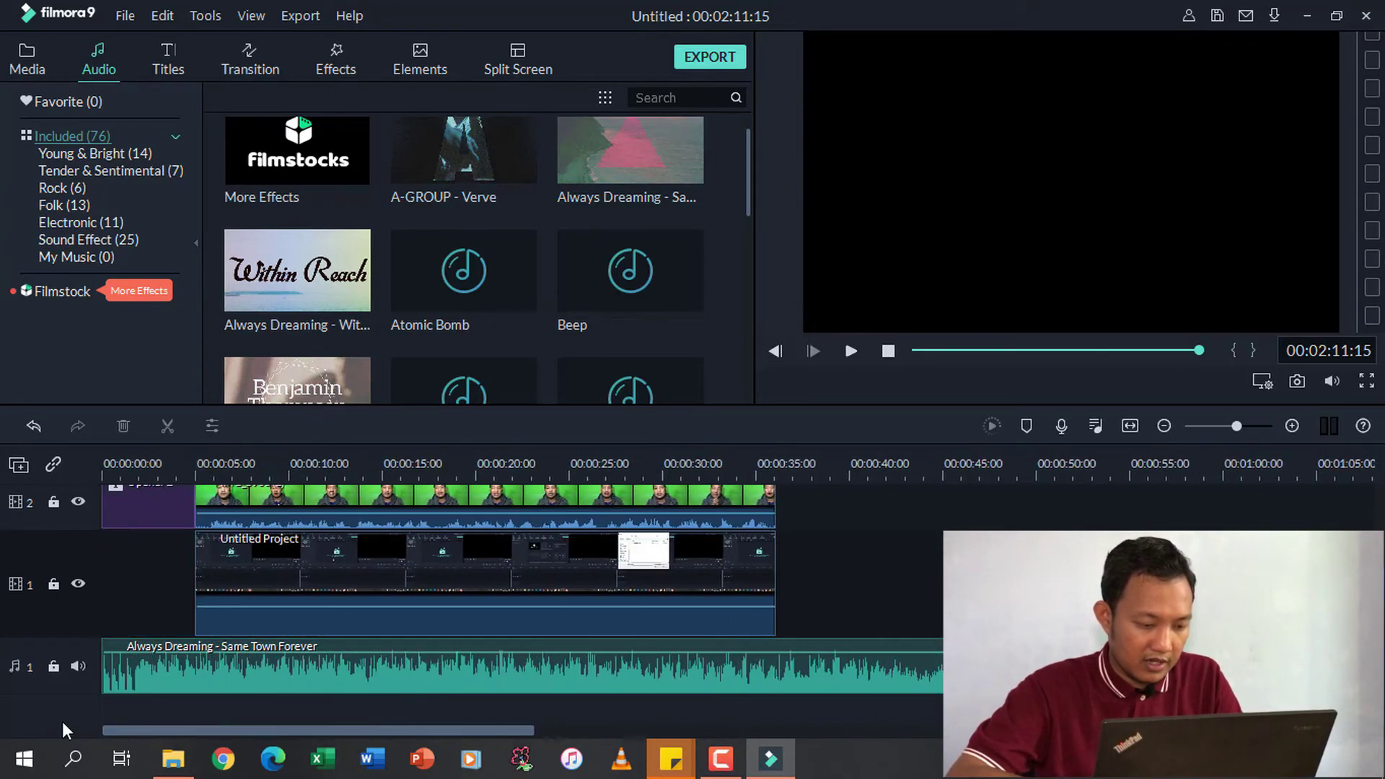
Split the music clip on audio track 1 at 00:00:05:00, where the opener ends and the presenter clip begins.
{"action": "left_click", "coordinate": [181, 454]}
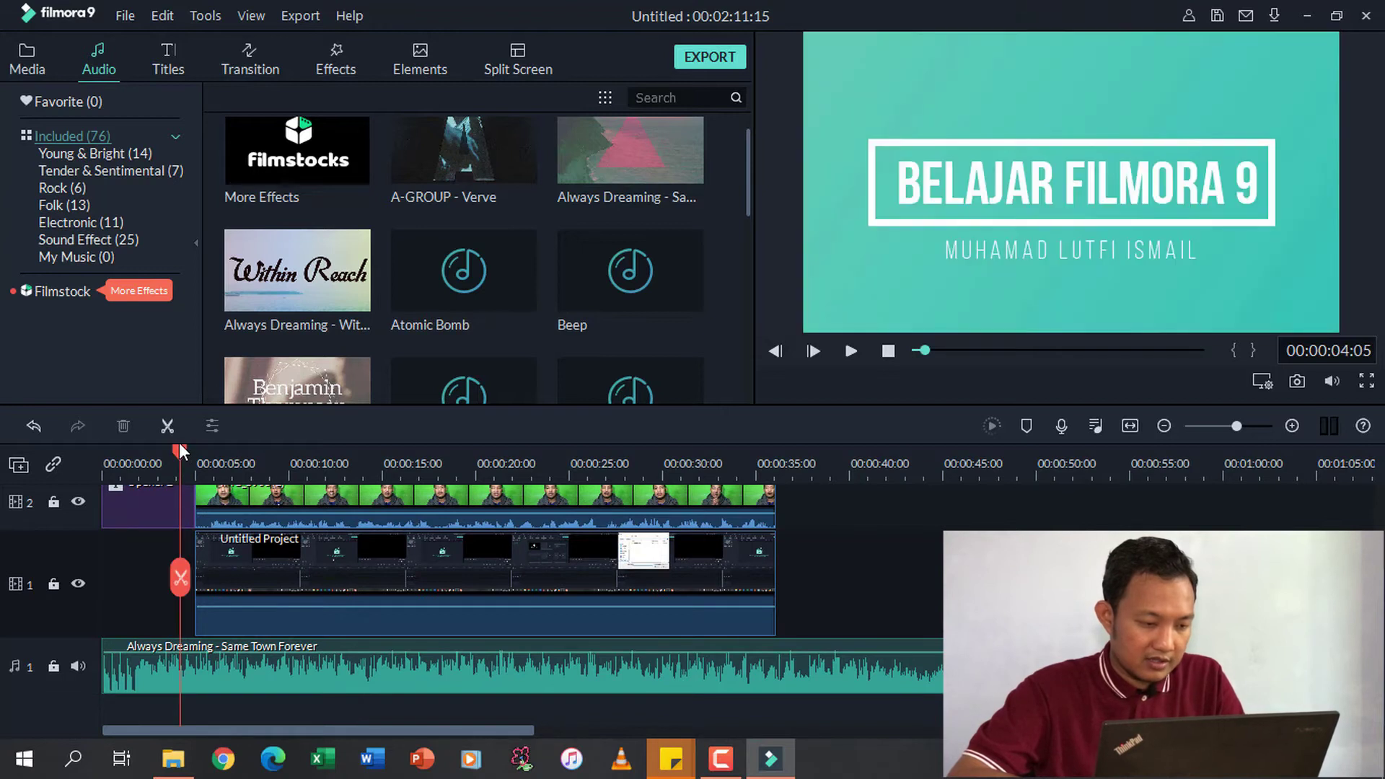
{"action": "scroll", "coordinate": [335, 463], "scroll_direction": "up", "scroll_amount": 5}
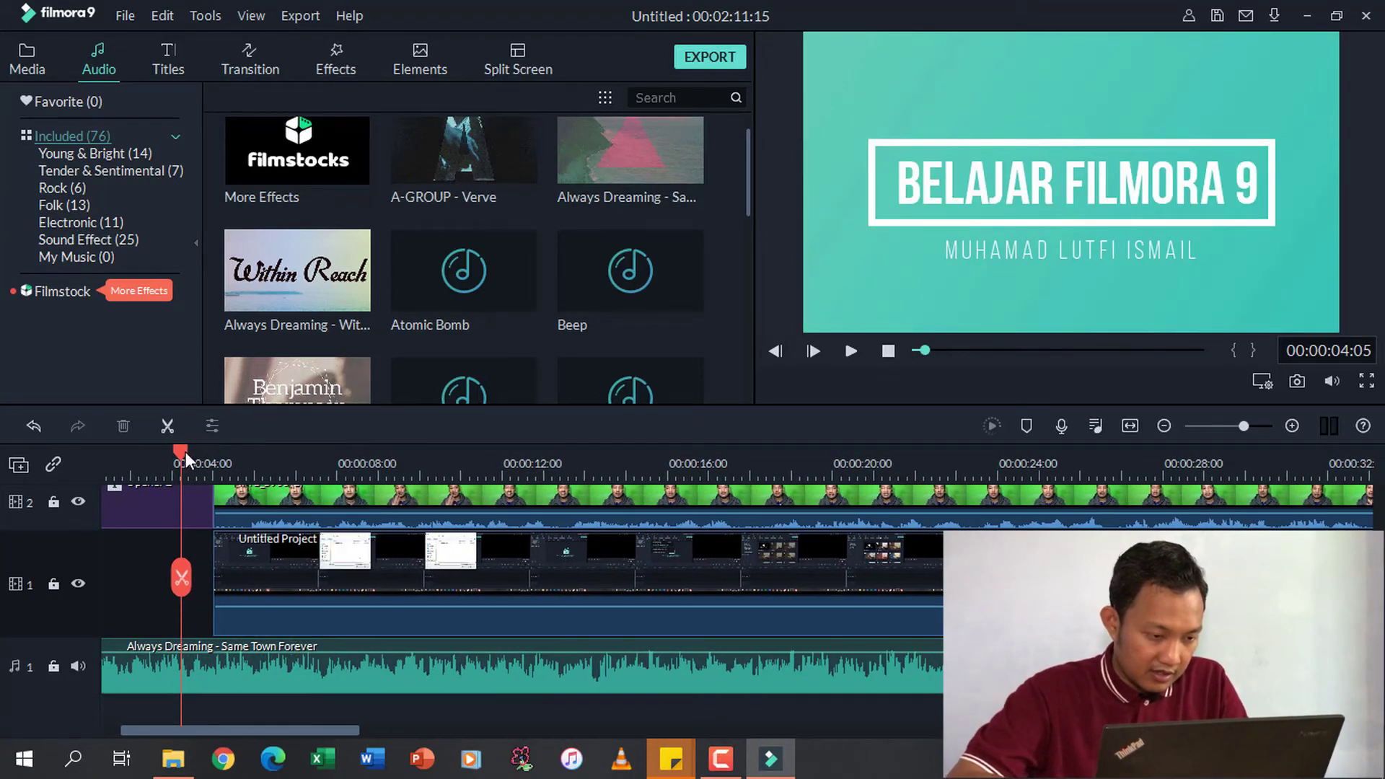
{"action": "left_click_drag", "start_coordinate": [184, 458], "coordinate": [214, 458]}
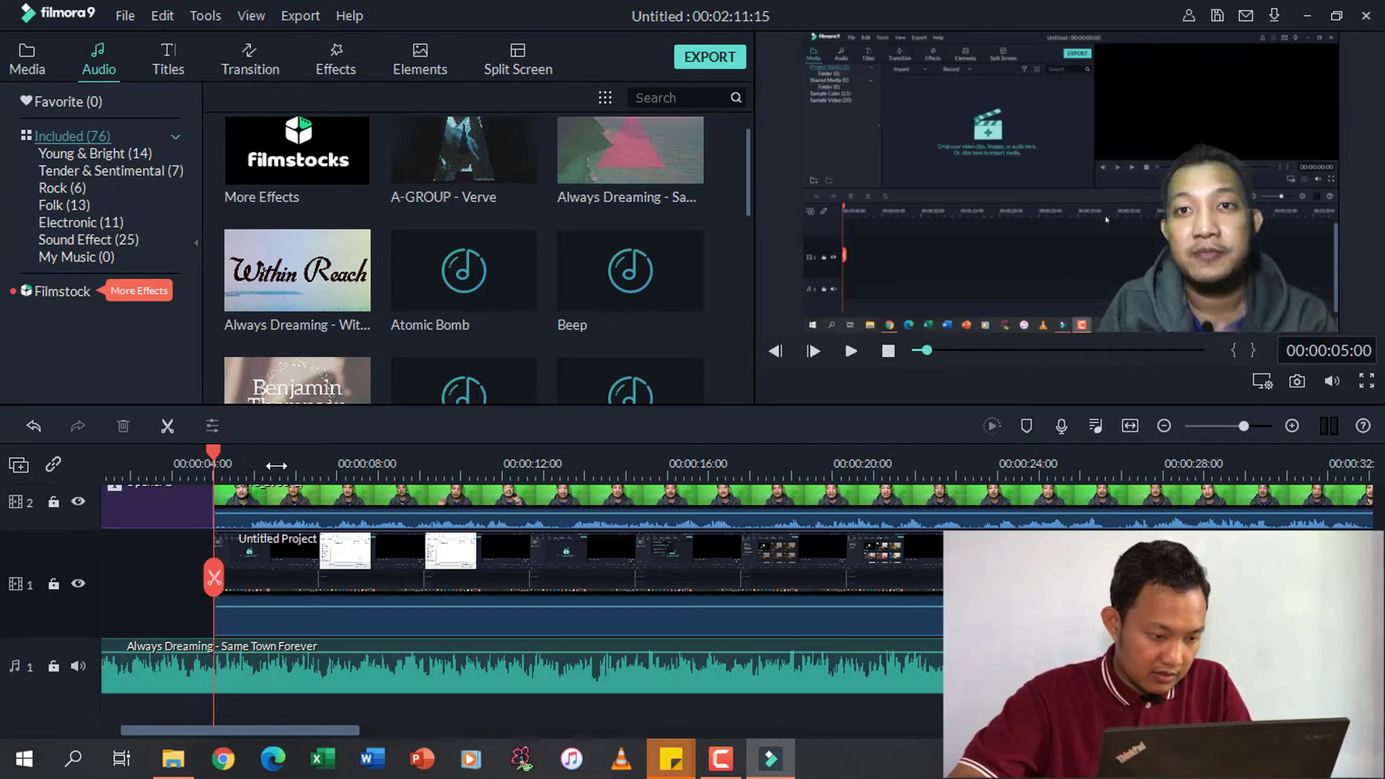
{"action": "scroll", "coordinate": [277, 465], "scroll_direction": "up", "scroll_amount": 5}
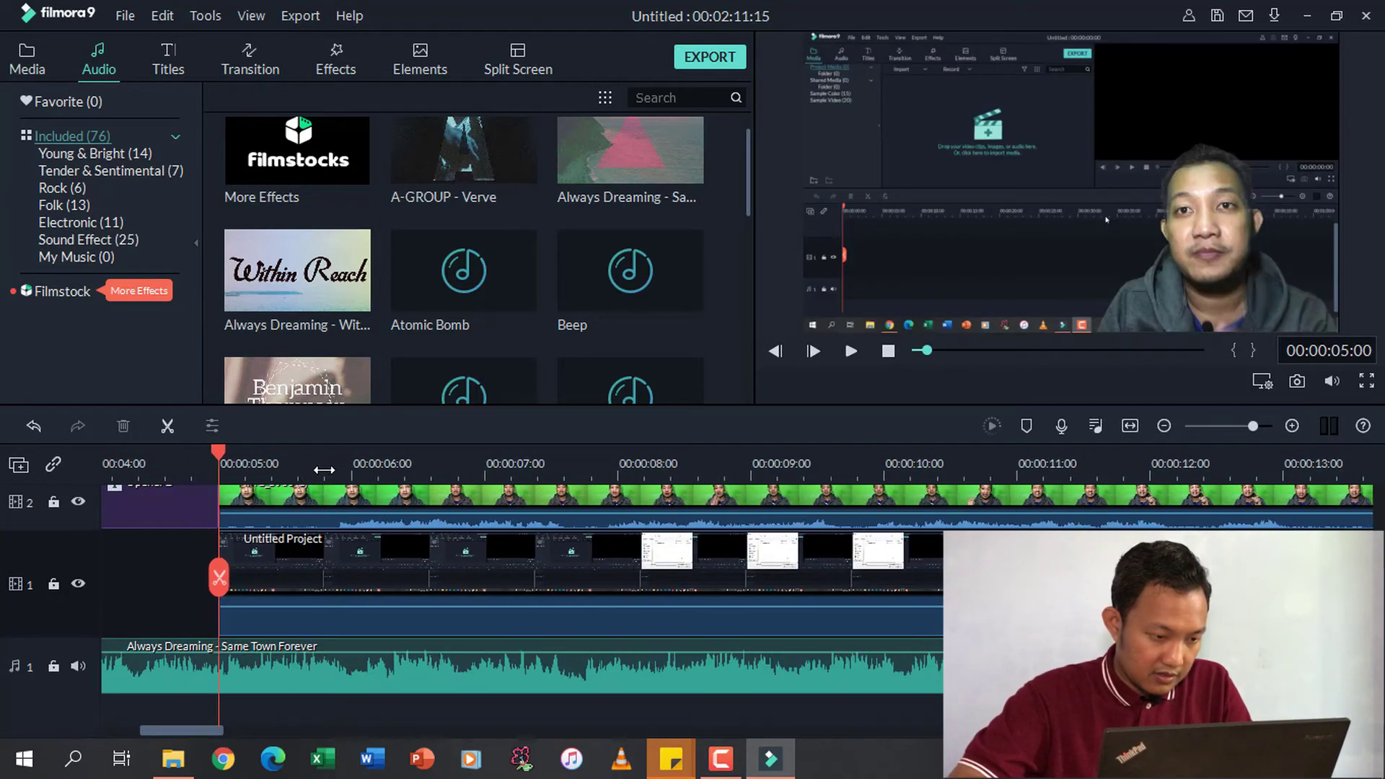
{"action": "left_click", "coordinate": [219, 577]}
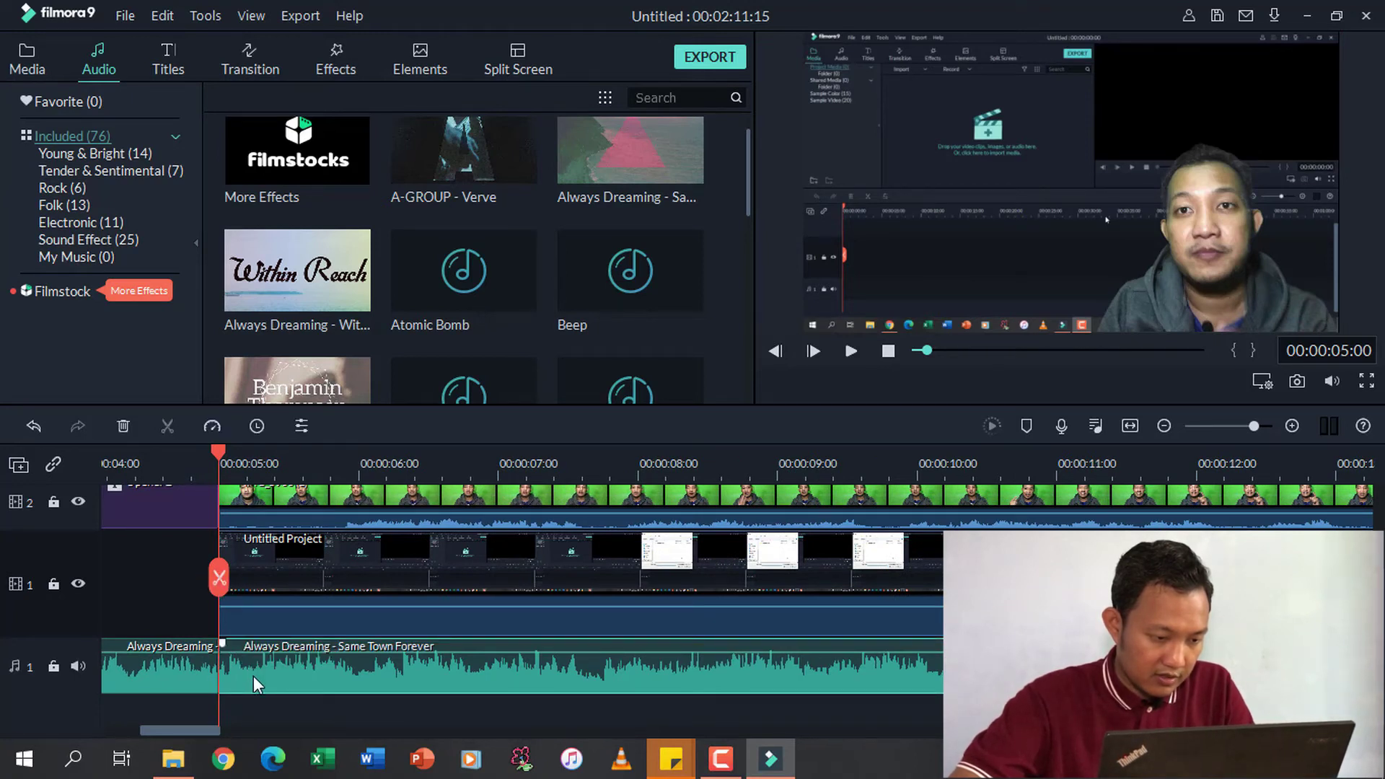
Apply a short fade-out to the end of the first music segment under the opener.
{"action": "left_click", "coordinate": [189, 675]}
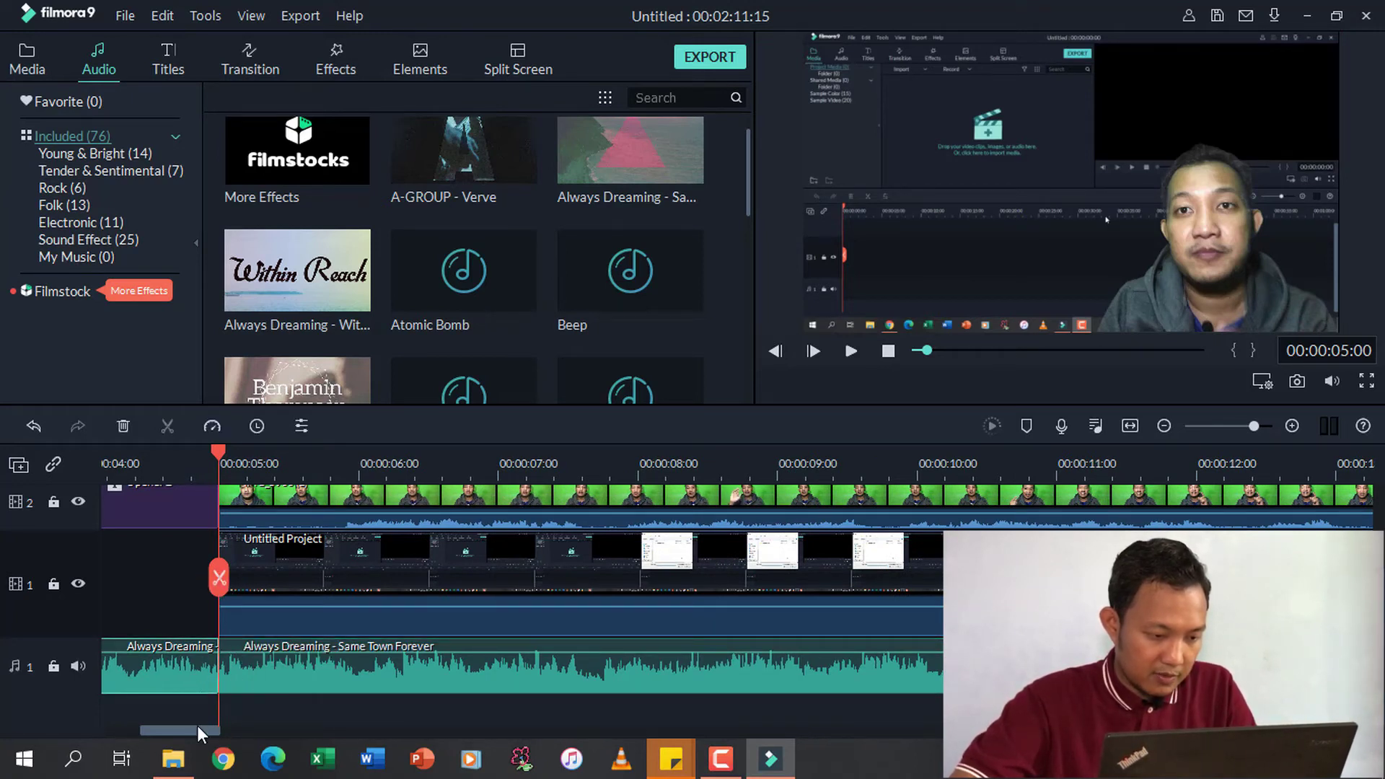
{"action": "left_click_drag", "start_coordinate": [197, 725], "coordinate": [144, 724]}
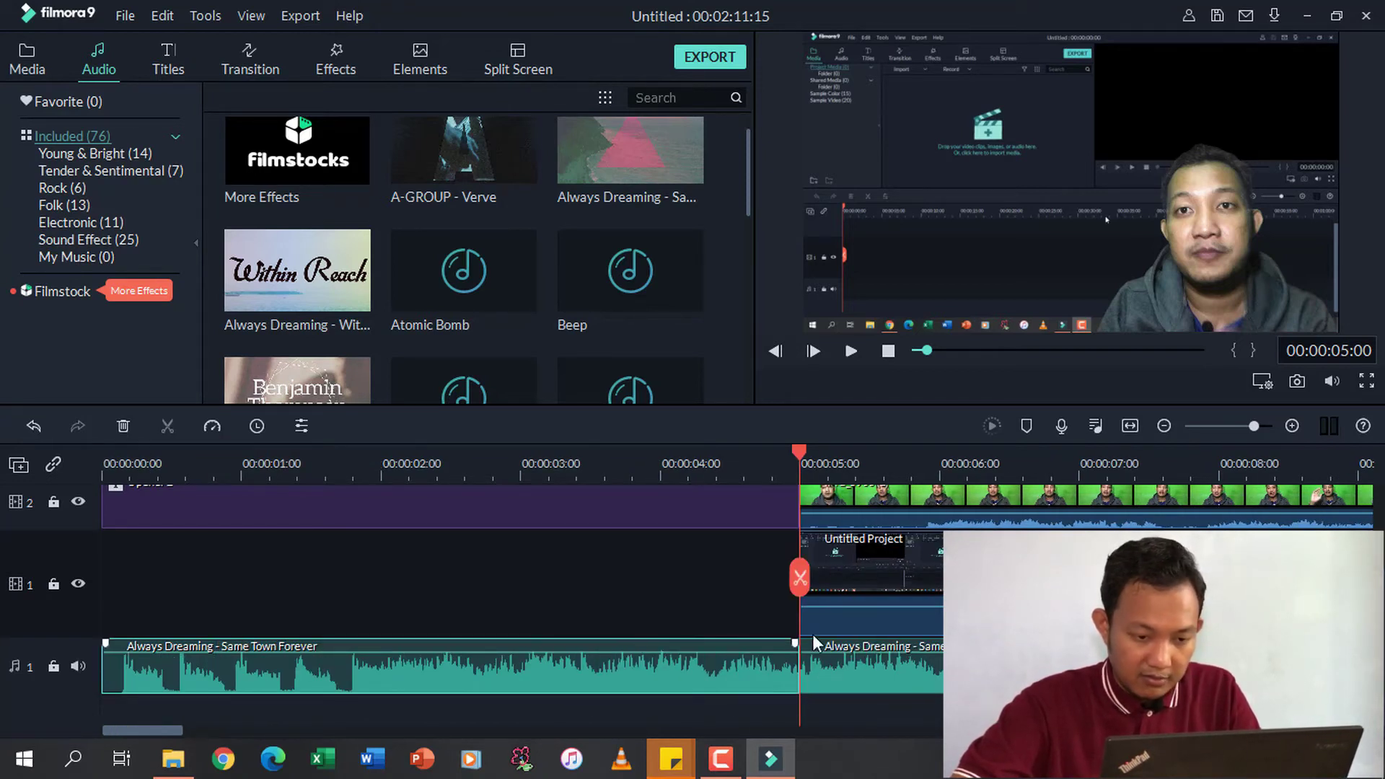
{"action": "double_click", "coordinate": [771, 672]}
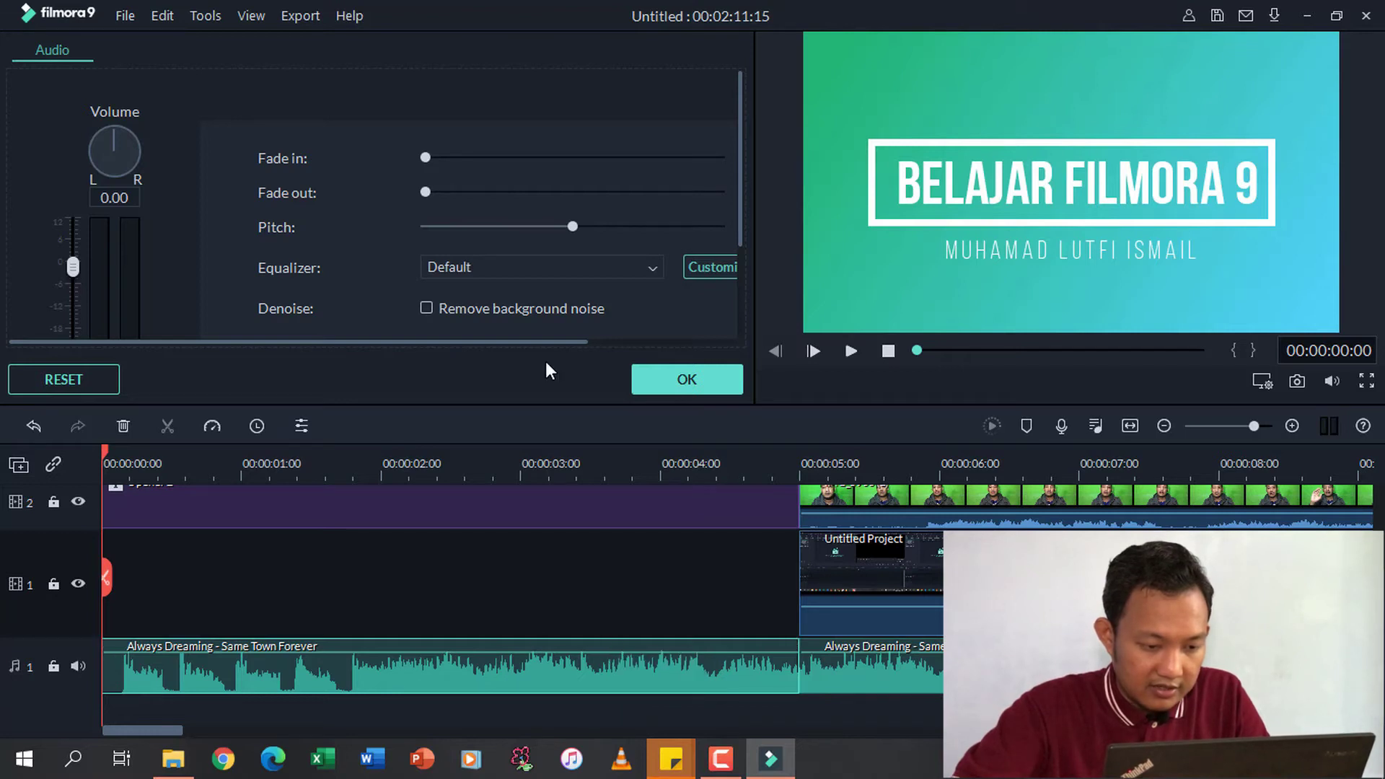
{"action": "left_click_drag", "start_coordinate": [425, 191], "coordinate": [463, 195]}
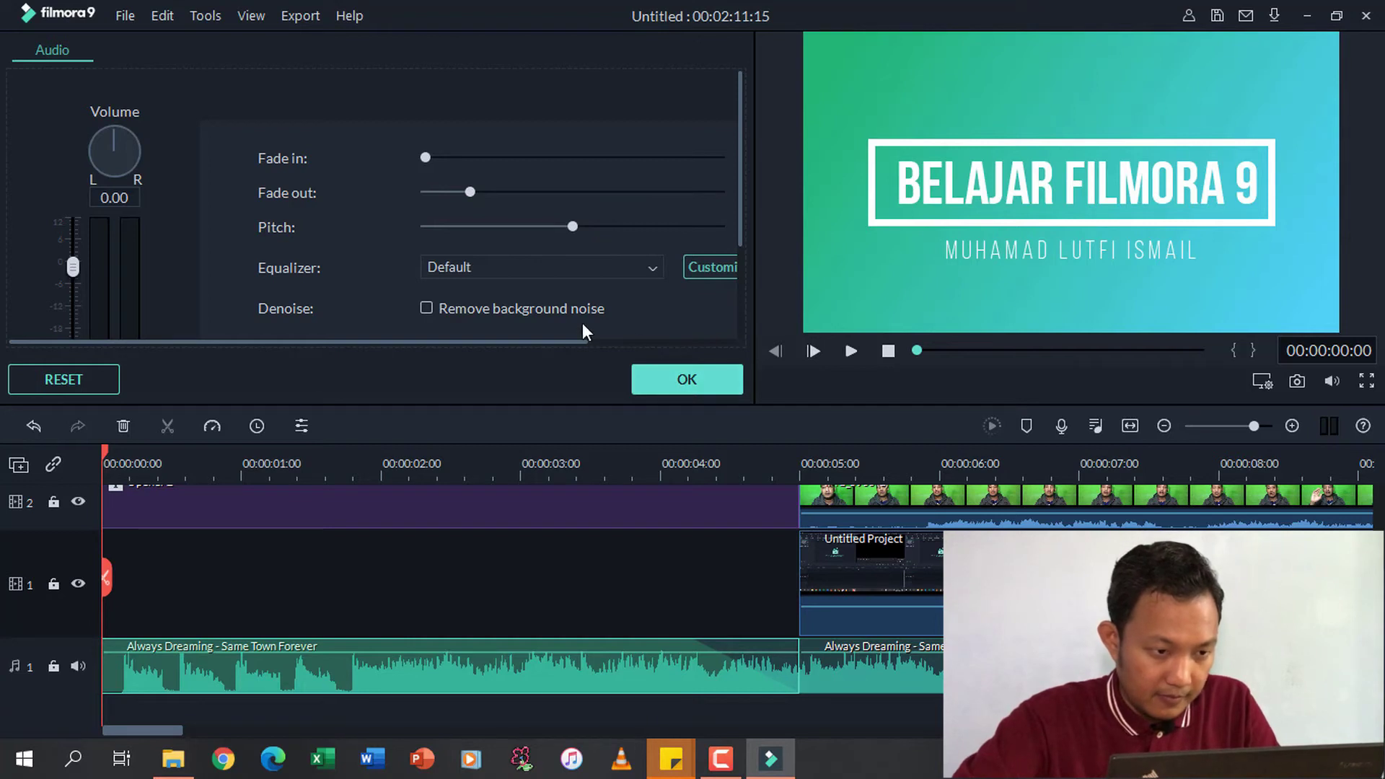
{"action": "left_click_drag", "start_coordinate": [740, 189], "coordinate": [742, 257]}
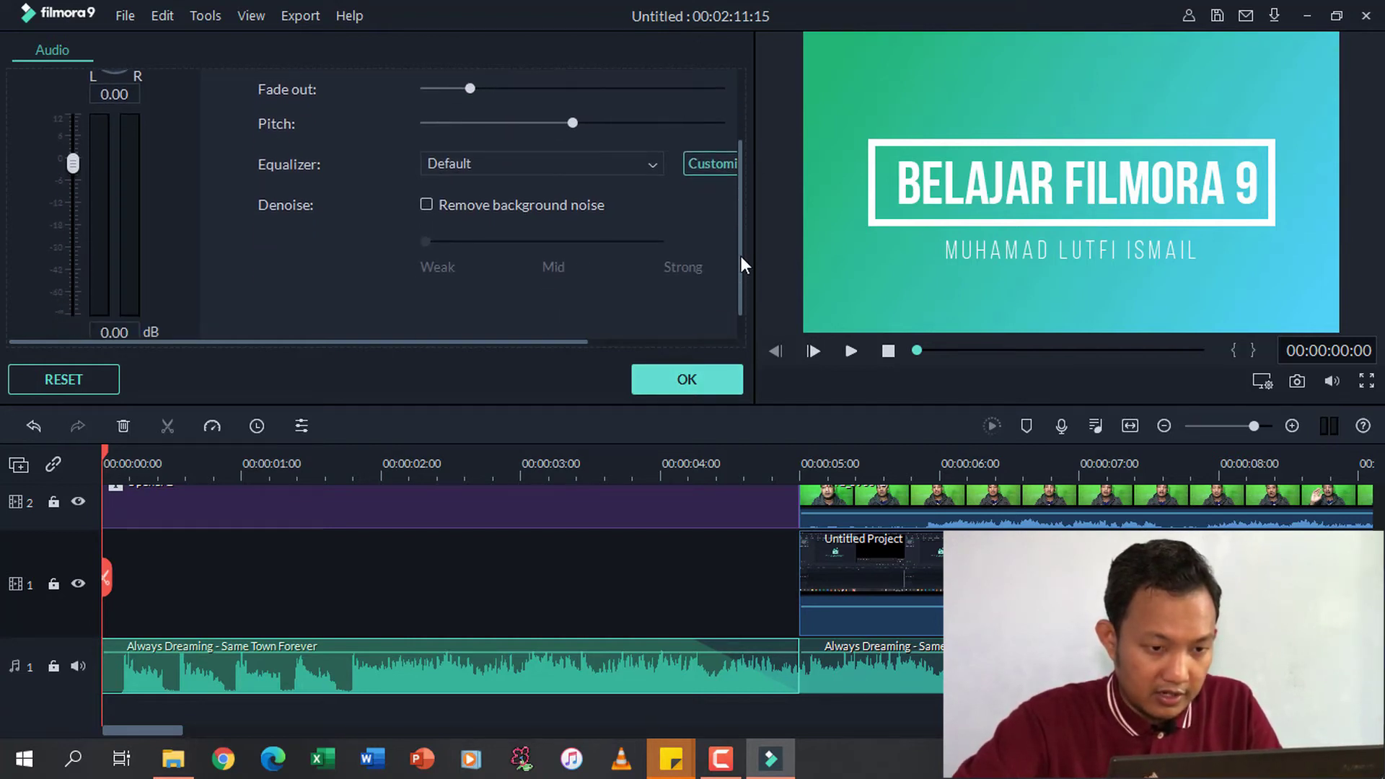
{"action": "left_click", "coordinate": [473, 205]}
{"action": "left_click", "coordinate": [472, 205]}
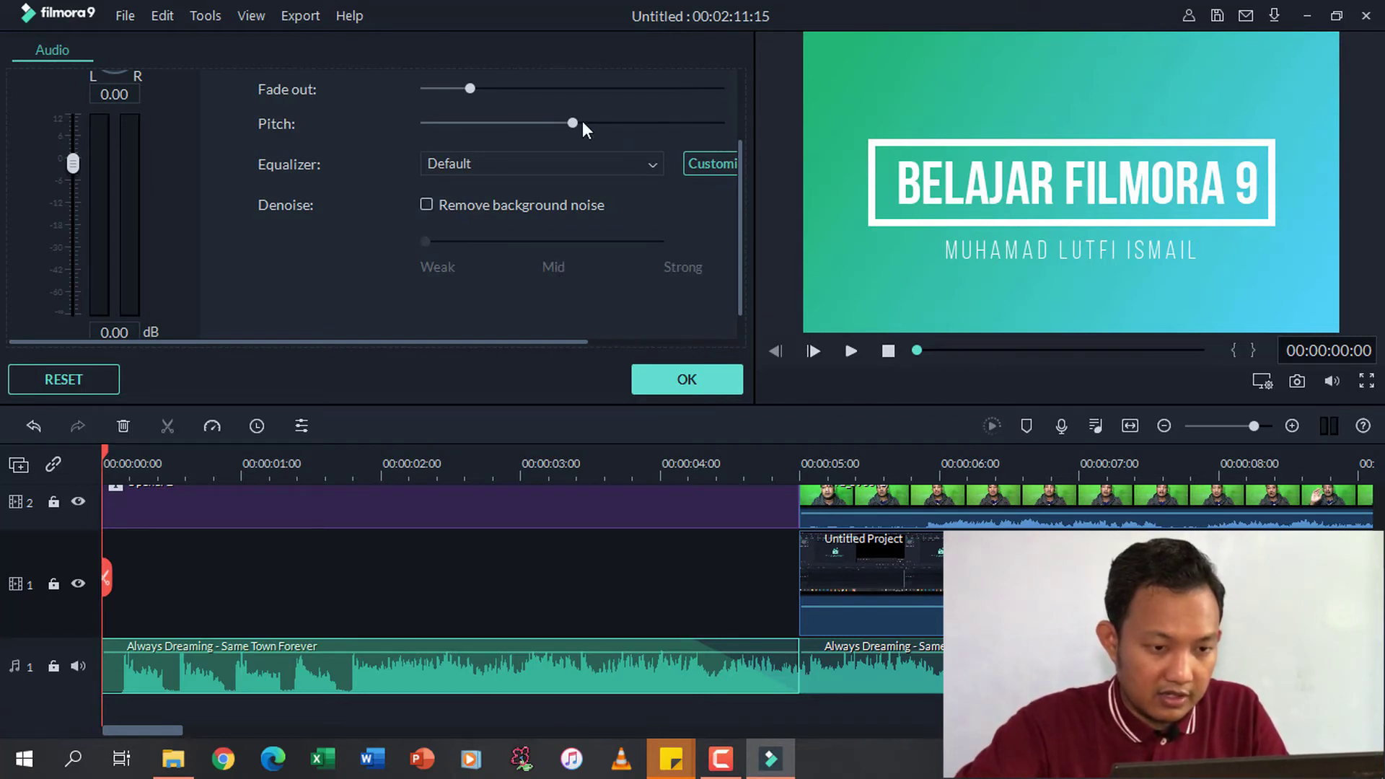
{"action": "left_click", "coordinate": [674, 380]}
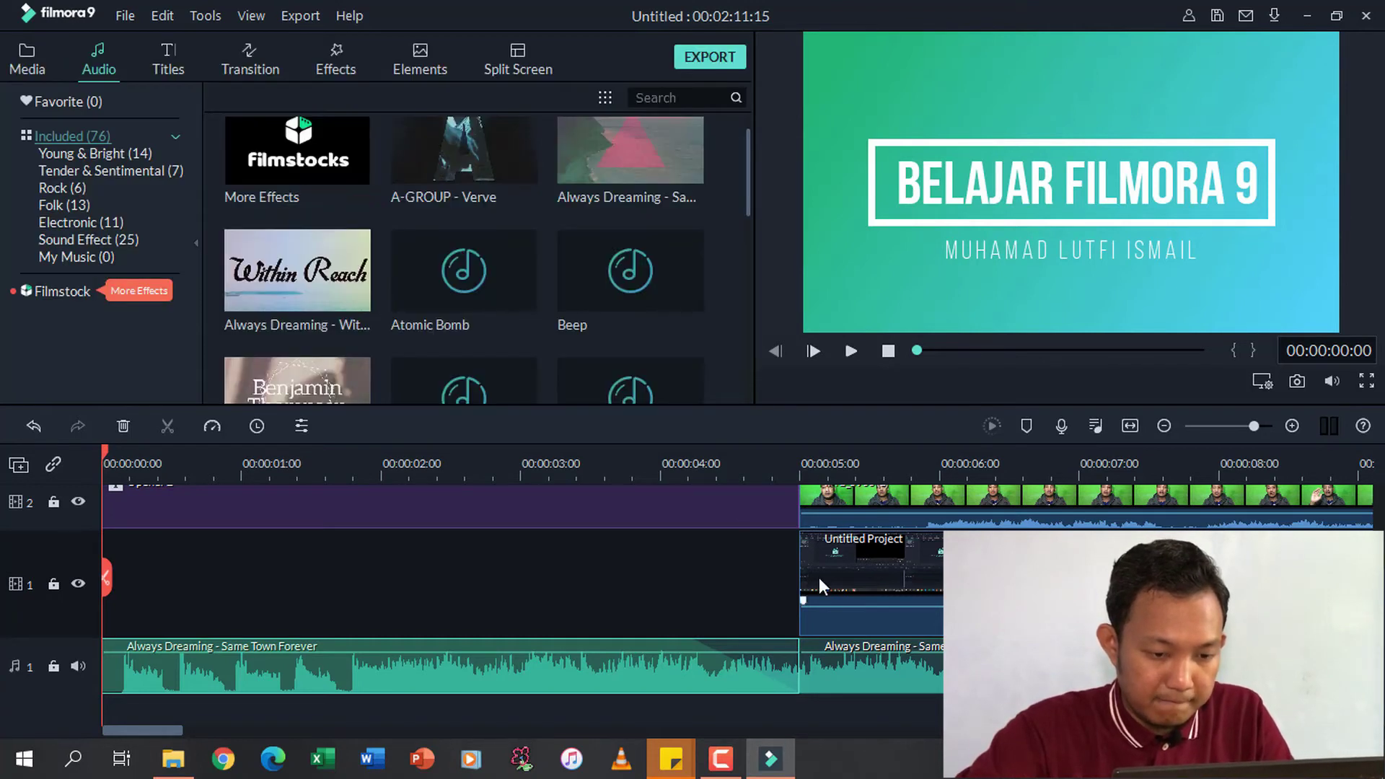
Lower the volume of the second music segment, which plays under the presenter footage.
{"action": "left_click", "coordinate": [847, 669]}
{"action": "mouse_move", "coordinate": [854, 651]}
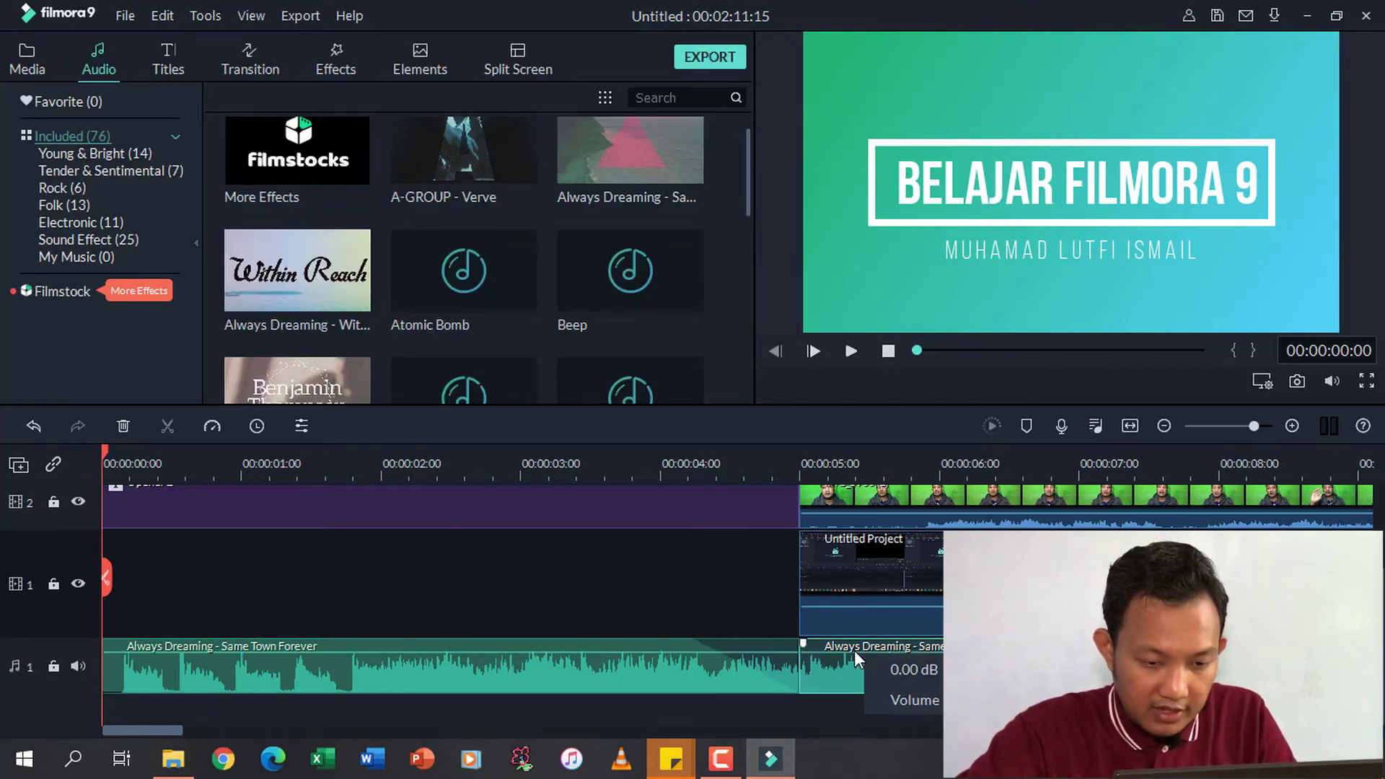
{"action": "left_click_drag", "start_coordinate": [854, 651], "coordinate": [851, 662]}
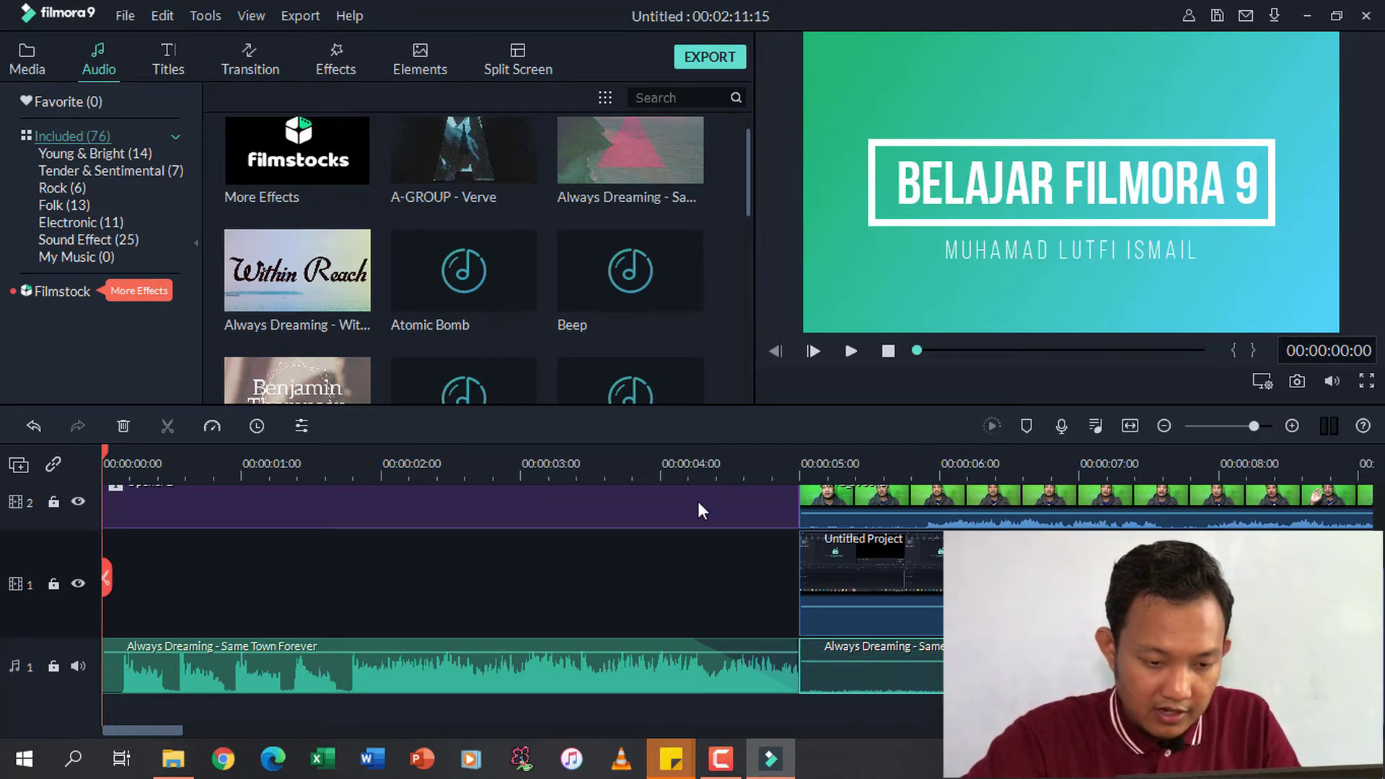
Play back the project from the opener to past the end of the presenter clip to check the music levels.
{"action": "left_click", "coordinate": [849, 350]}
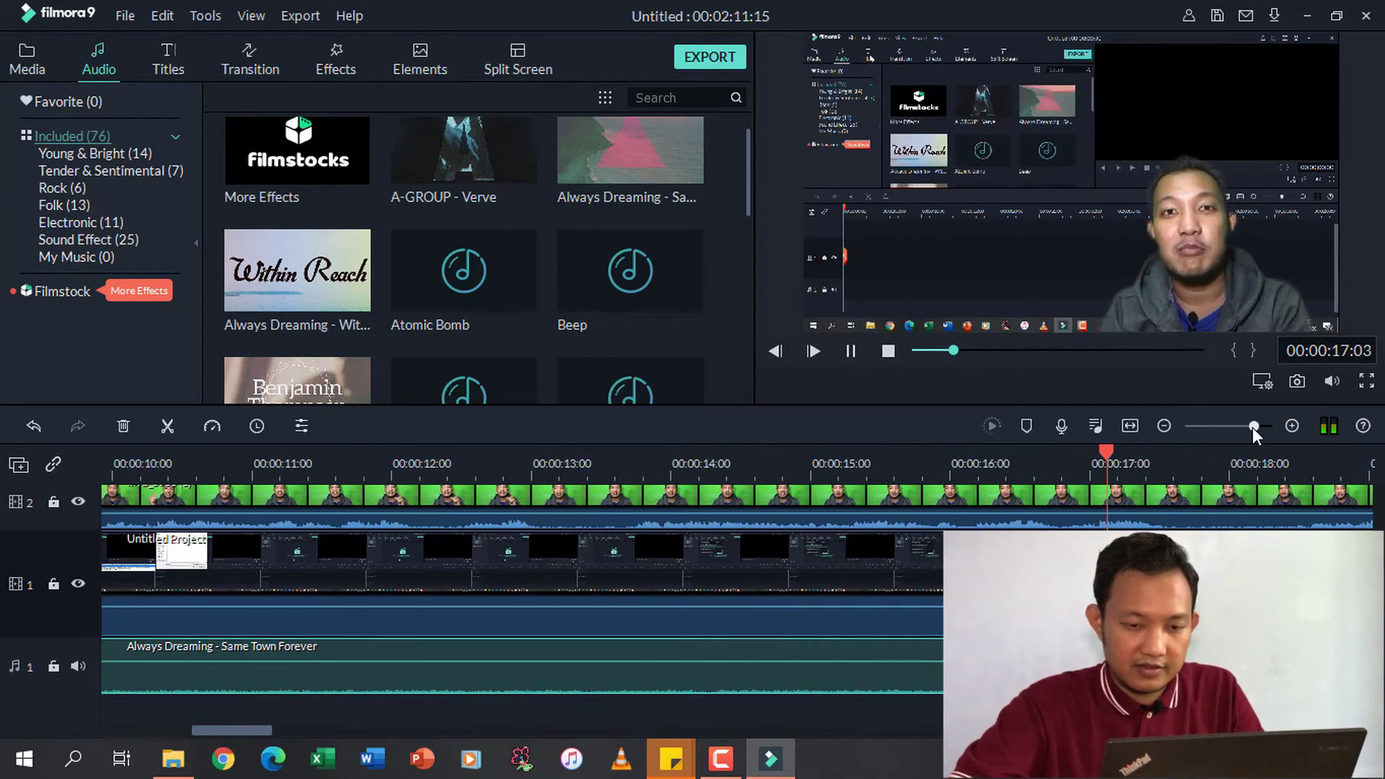
{"action": "left_click_drag", "start_coordinate": [1252, 426], "coordinate": [1237, 427]}
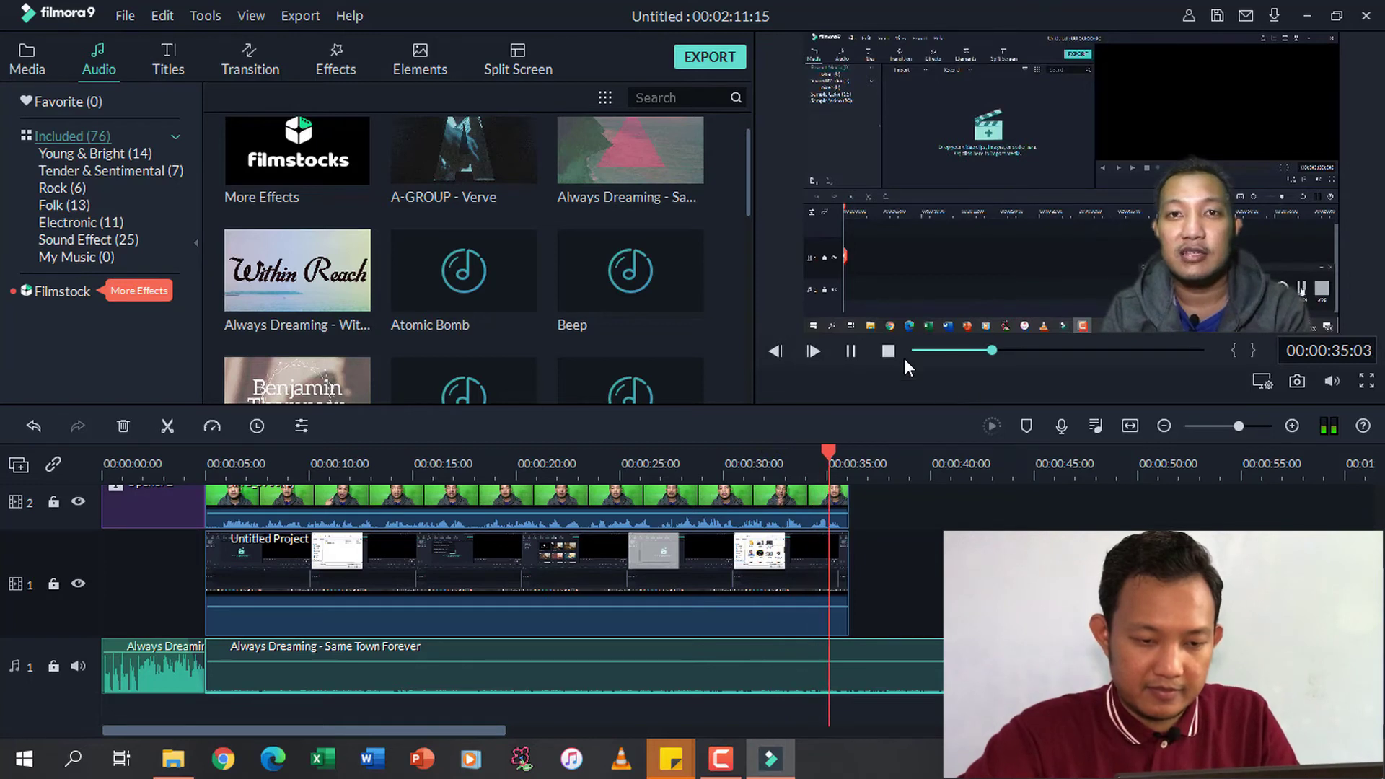
{"action": "left_click", "coordinate": [851, 352]}
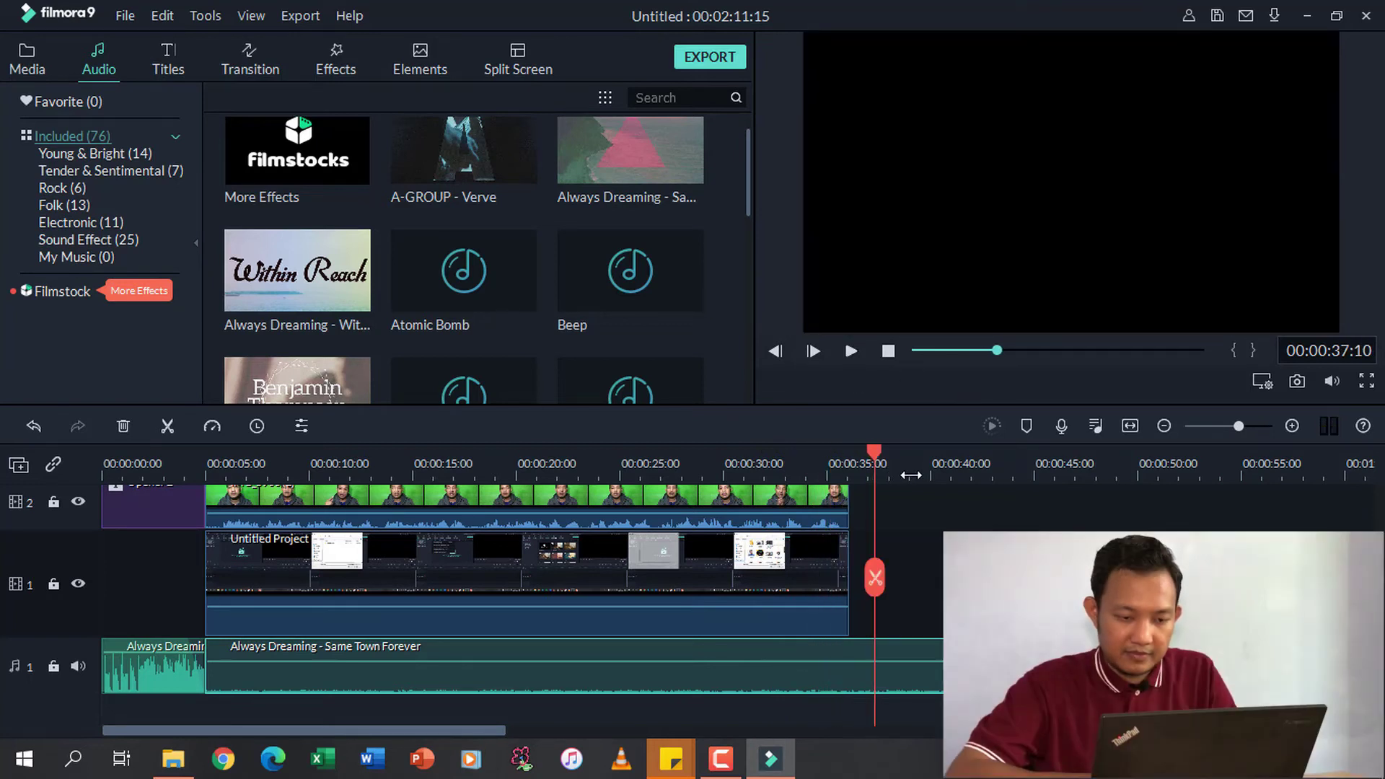
Split the music at 00:00:36:03, where the video clips end, and delete the remaining part.
{"action": "scroll", "coordinate": [914, 474], "scroll_direction": "up", "scroll_amount": 1}
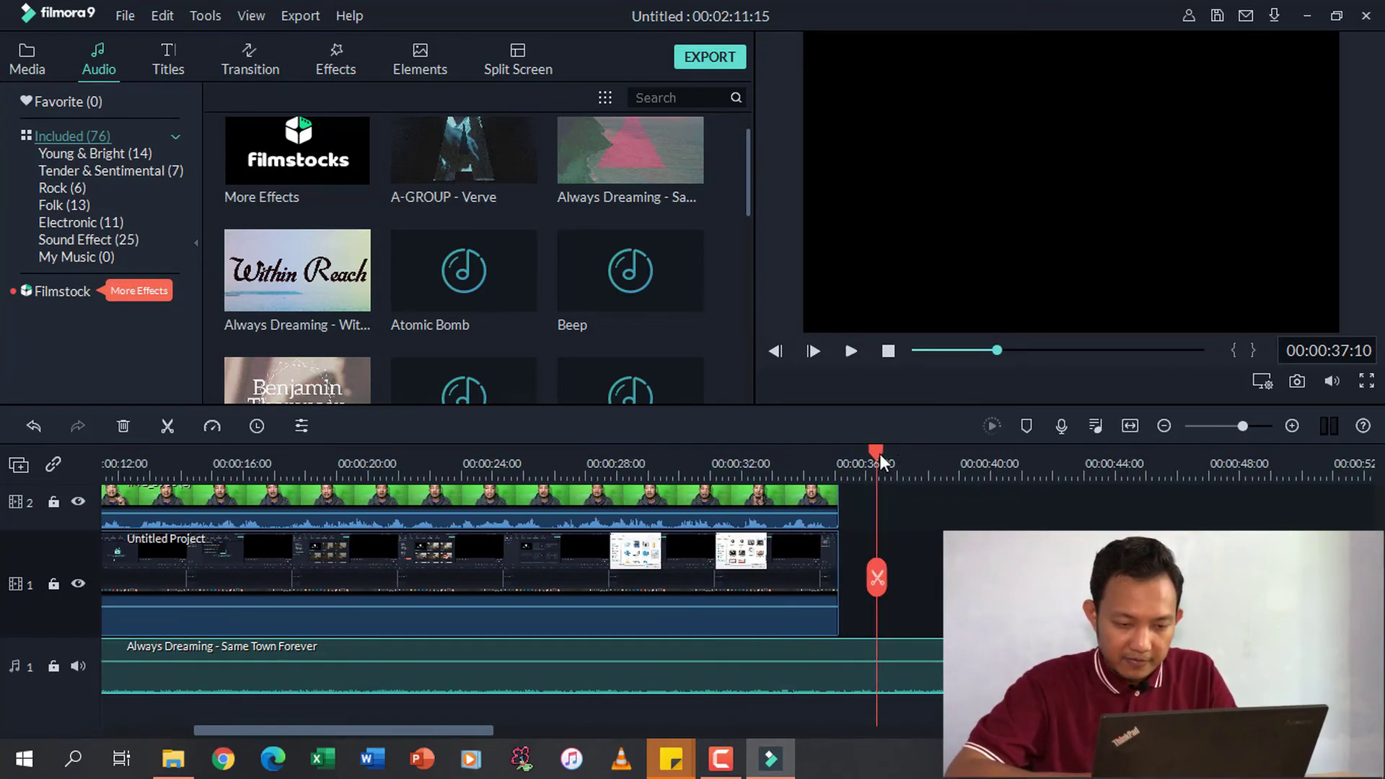
{"action": "left_click_drag", "start_coordinate": [877, 452], "coordinate": [808, 456]}
{"action": "scroll", "coordinate": [921, 459], "scroll_direction": "up", "scroll_amount": 1}
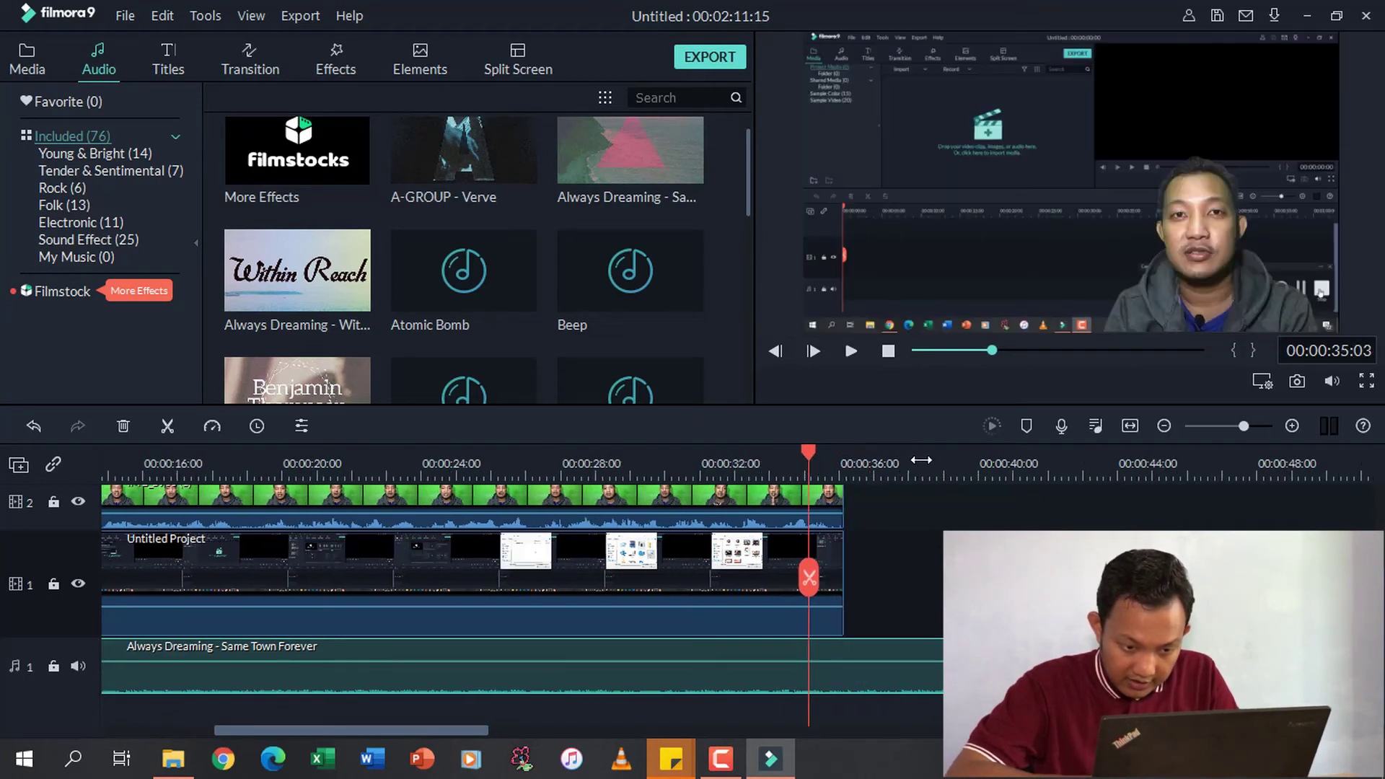
{"action": "scroll", "coordinate": [921, 459], "scroll_direction": "up", "scroll_amount": 1}
{"action": "left_click_drag", "start_coordinate": [812, 449], "coordinate": [864, 453]}
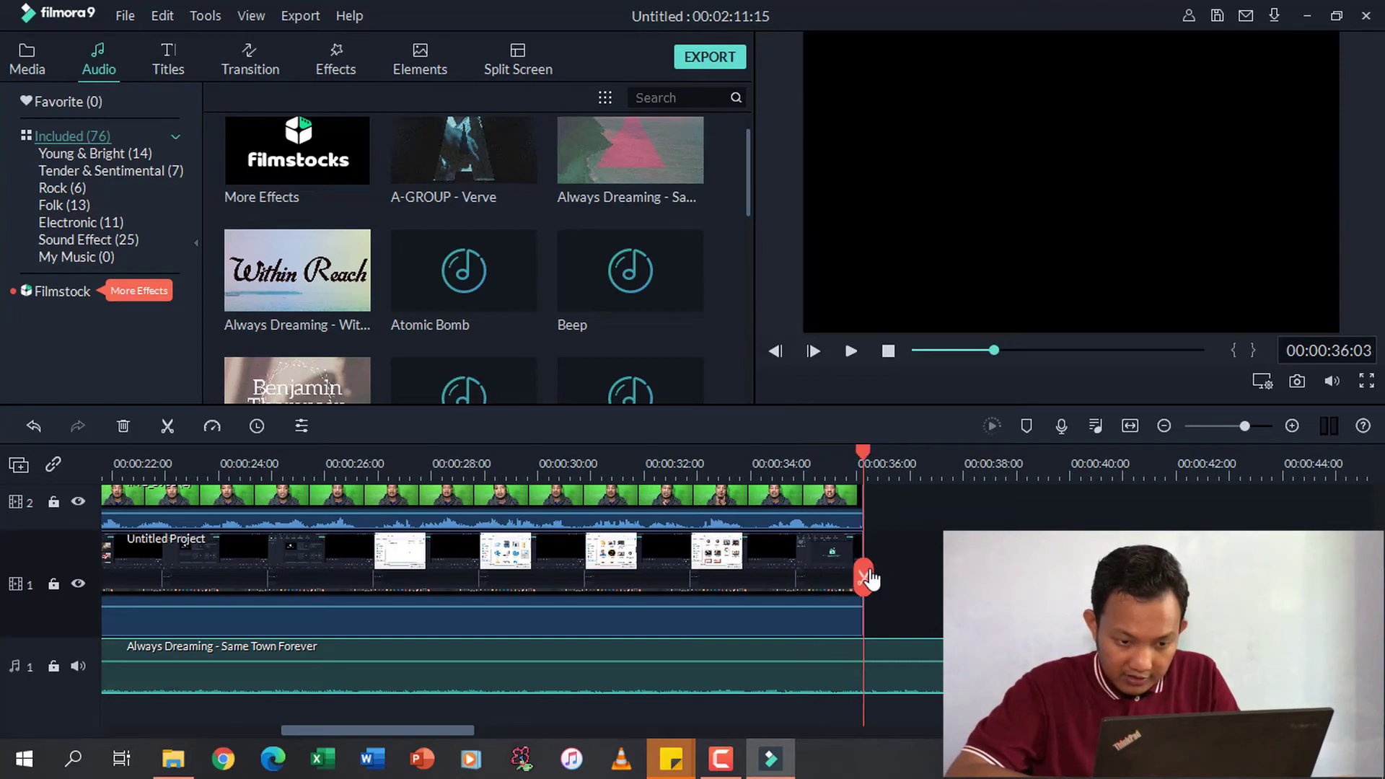
{"action": "left_click", "coordinate": [863, 577]}
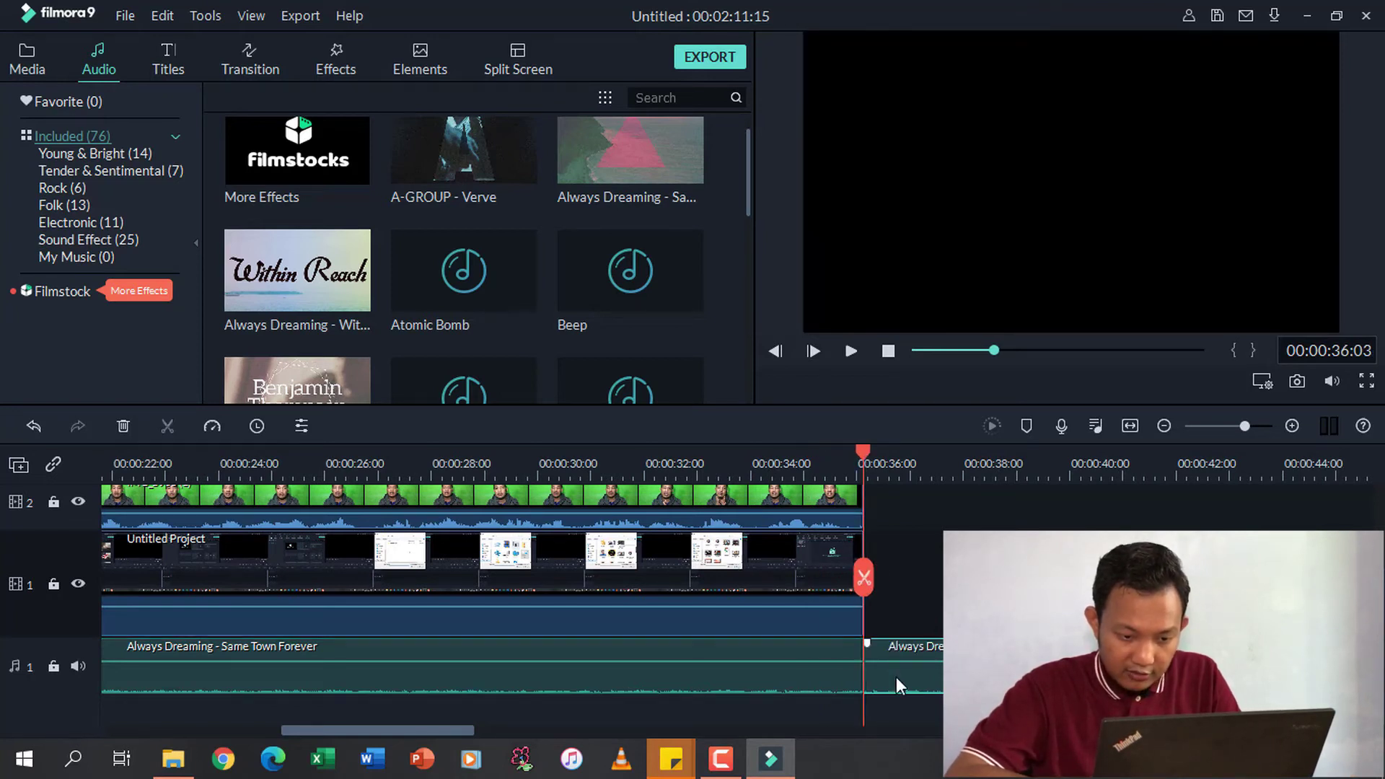
{"action": "key", "text": "Delete"}
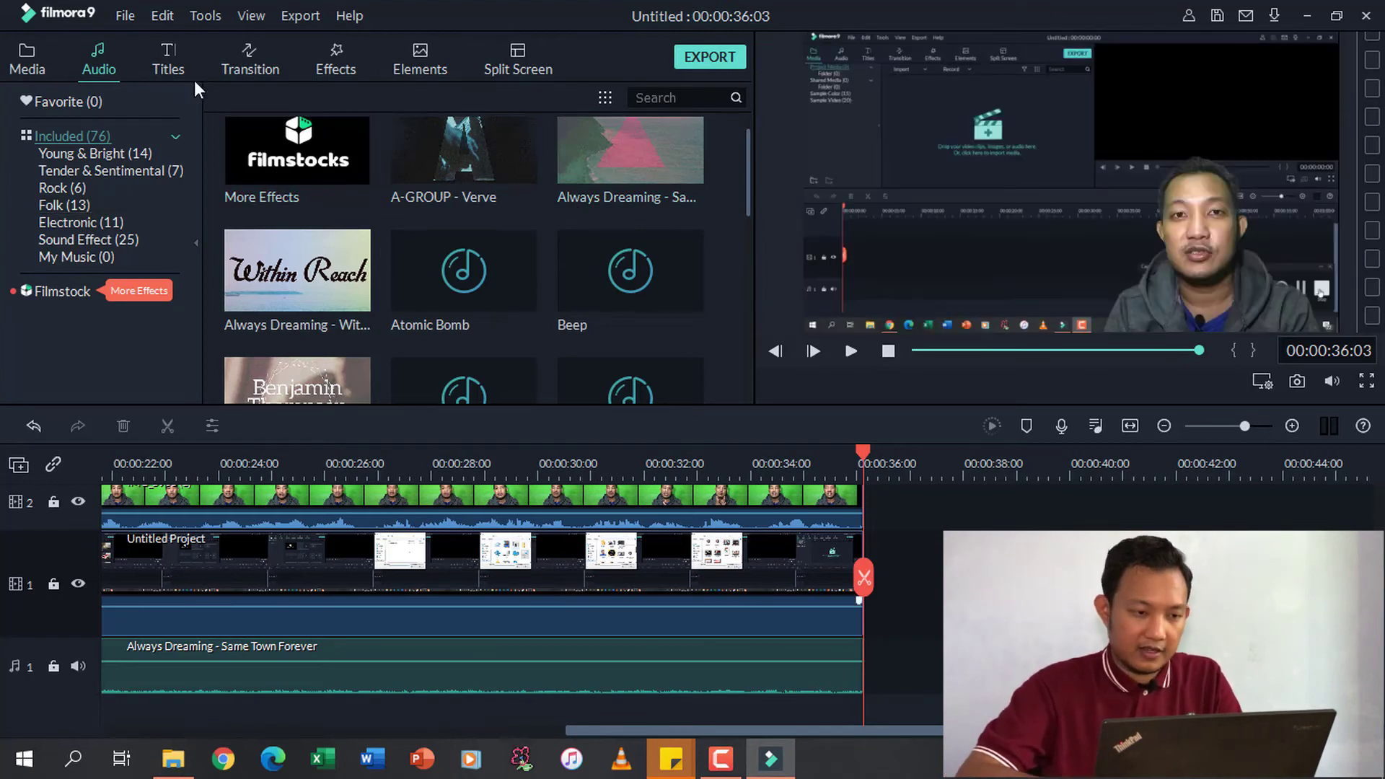
Add the Title 1 preset from the Titles category to video track 1 at 00:00:36:03, right after the screen recording.
{"action": "left_click", "coordinate": [180, 53]}
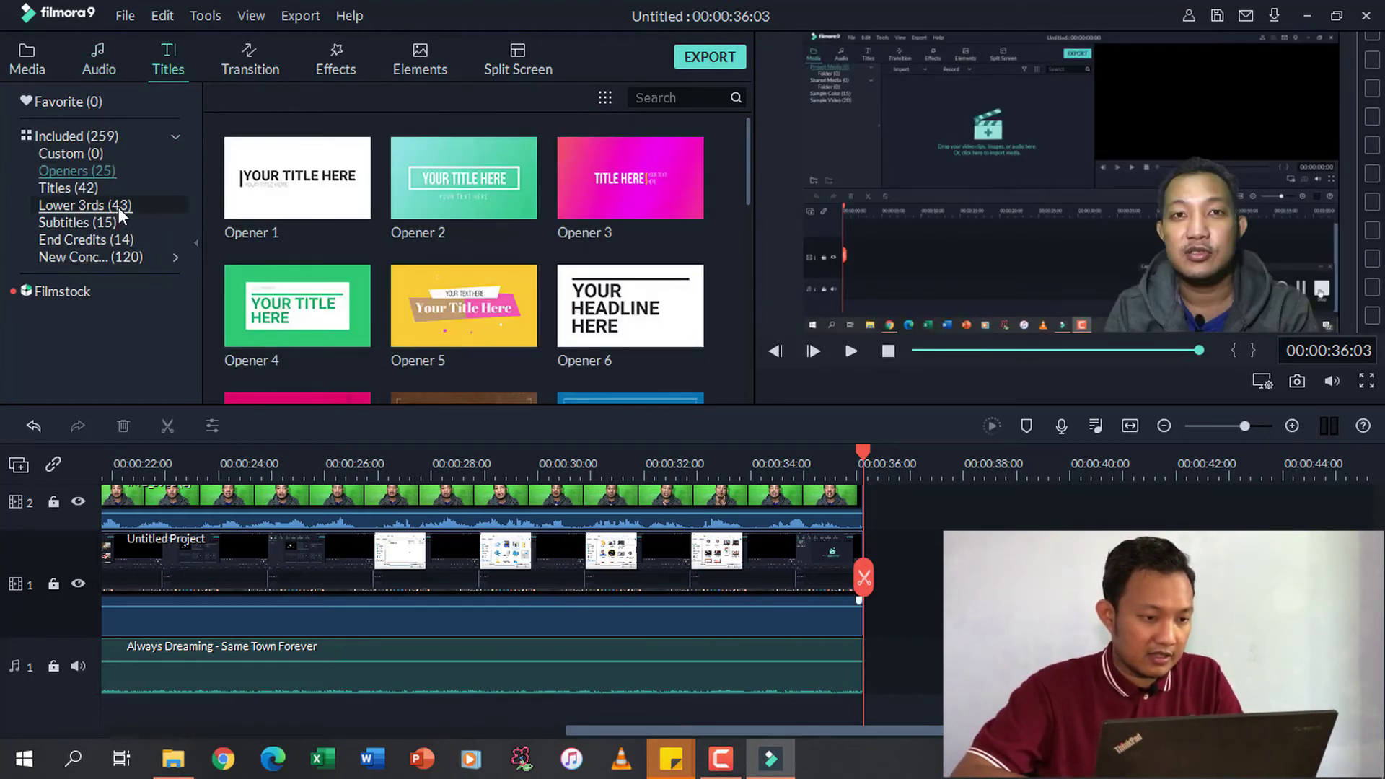
{"action": "mouse_move", "coordinate": [303, 203]}
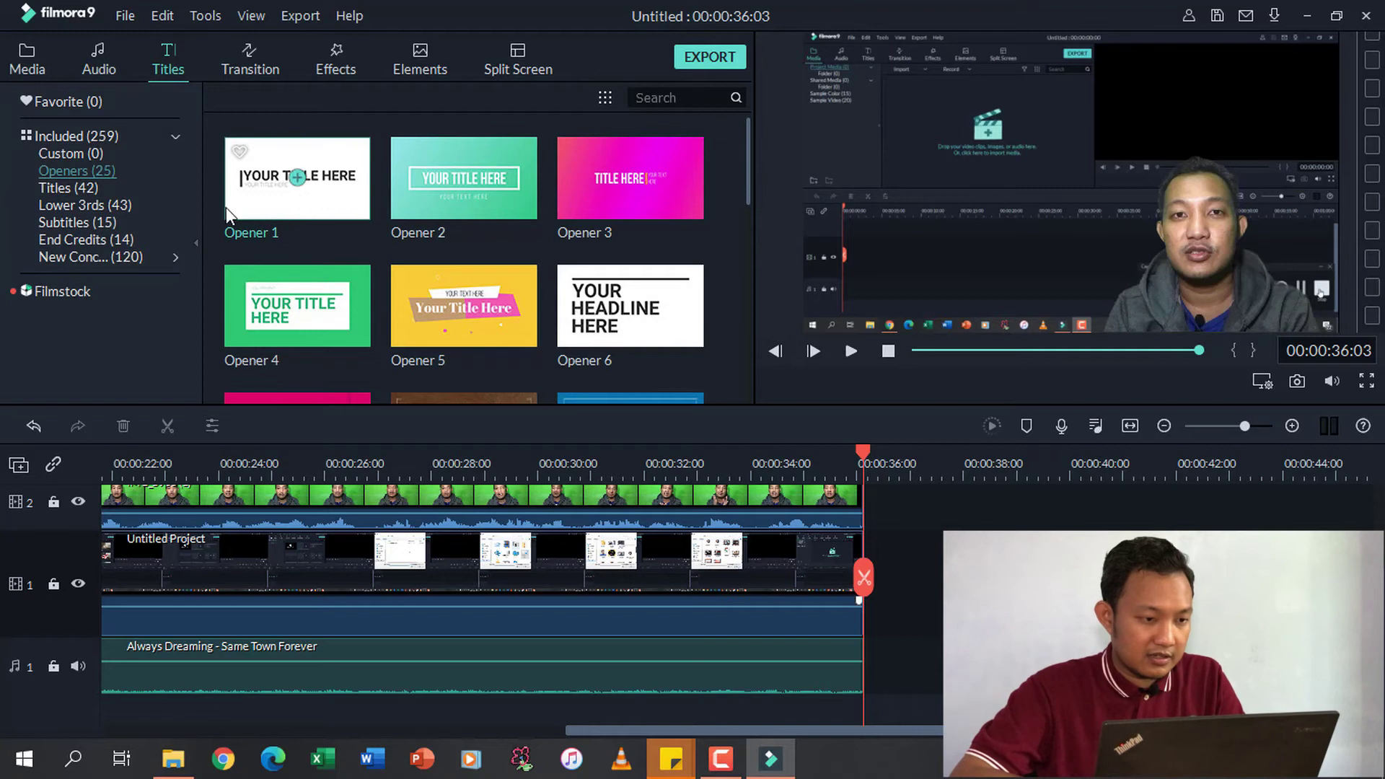
{"action": "left_click", "coordinate": [98, 183]}
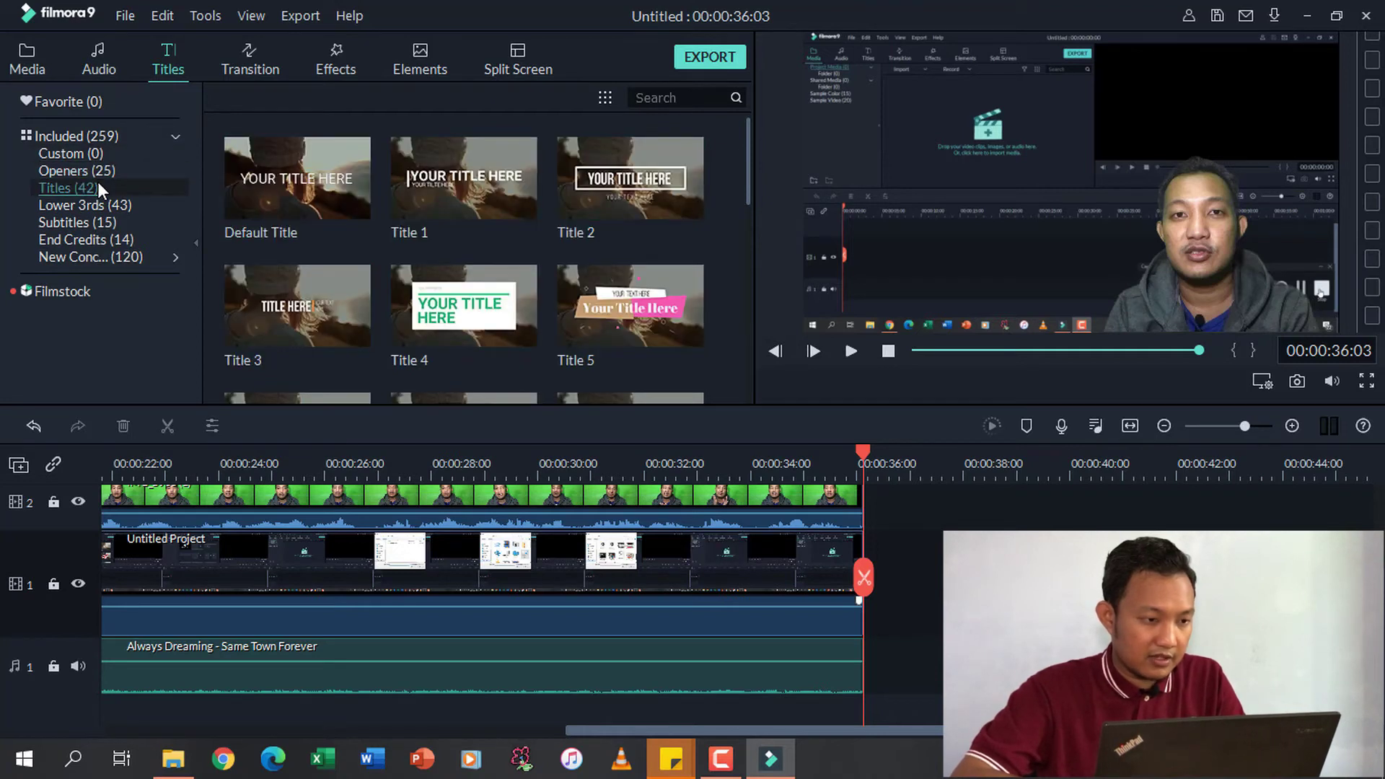
{"action": "left_click", "coordinate": [465, 177]}
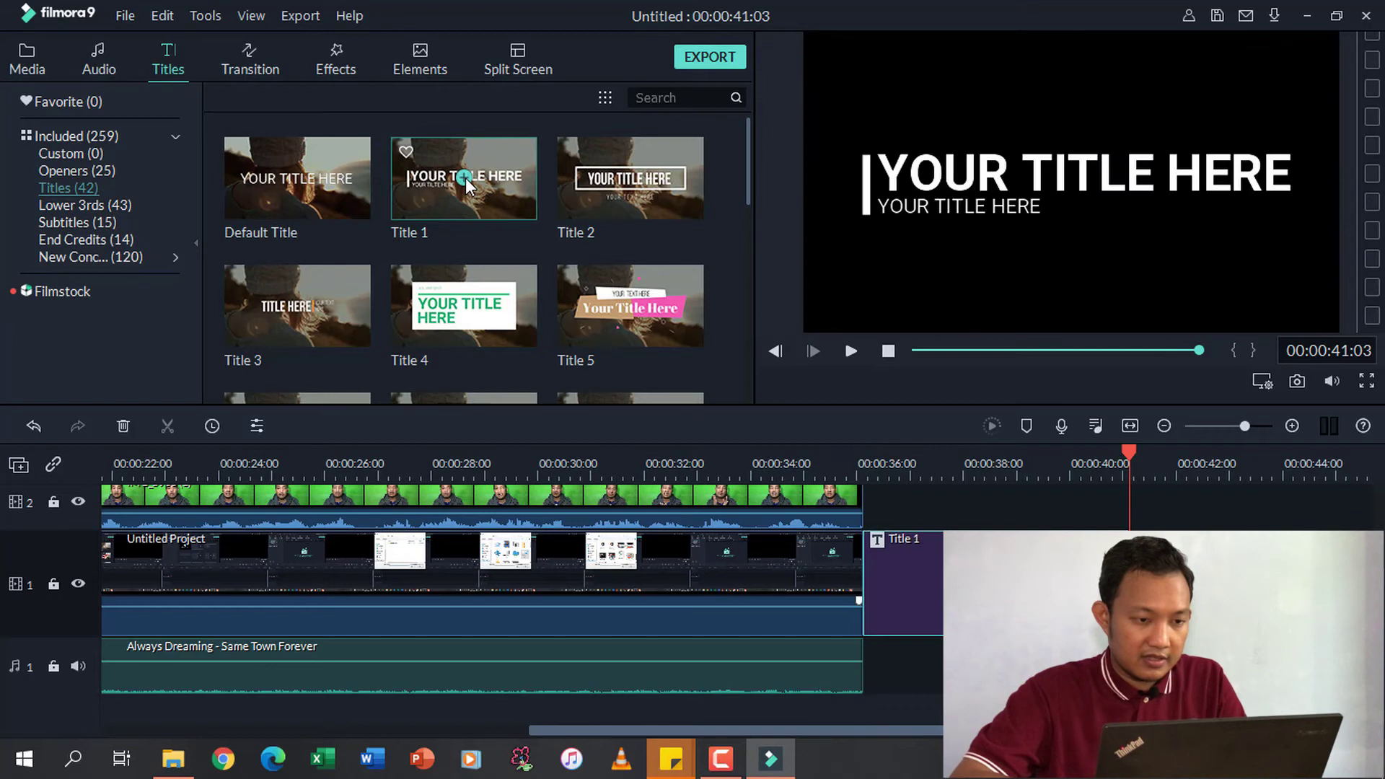
Replace the smaller text line of the Title 1 clip with the presenter's channel name.
{"action": "double_click", "coordinate": [932, 574]}
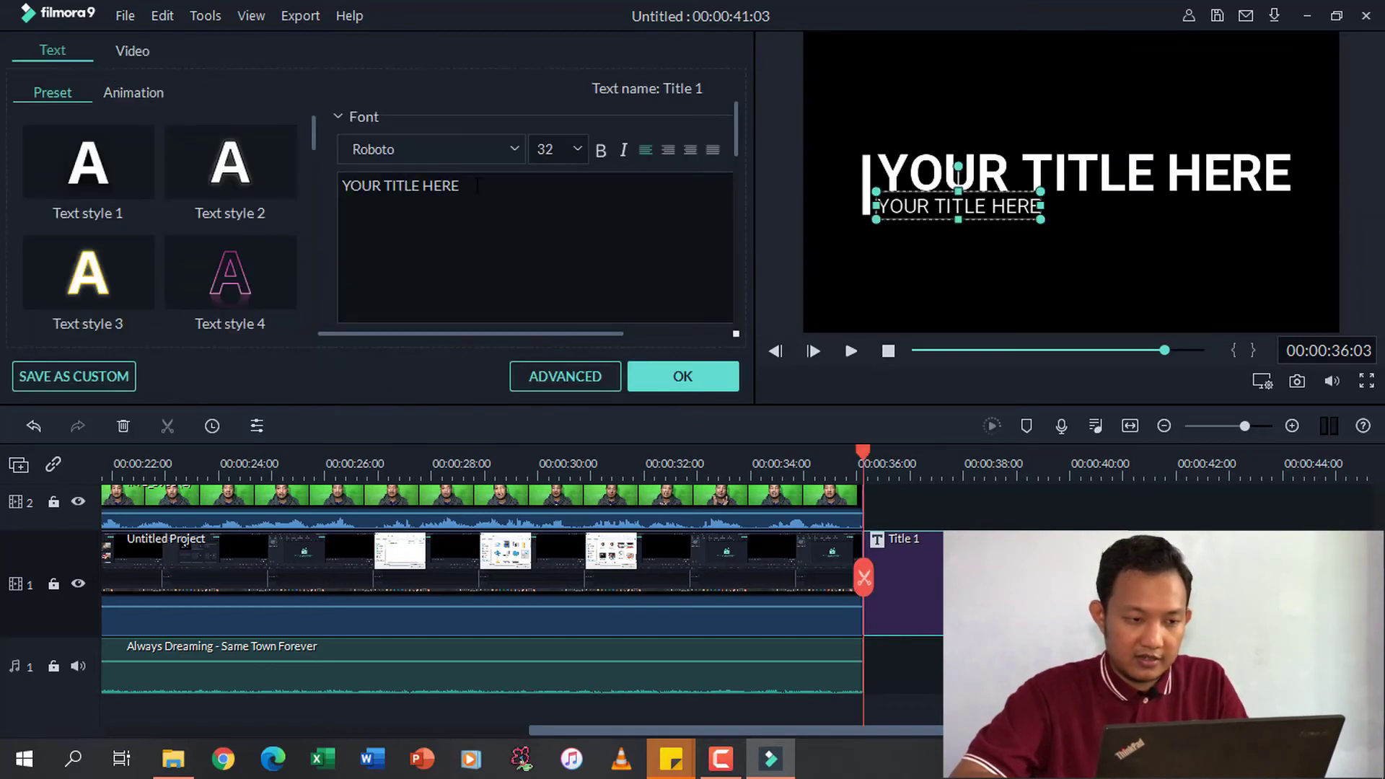
{"action": "left_click_drag", "start_coordinate": [467, 186], "coordinate": [297, 178]}
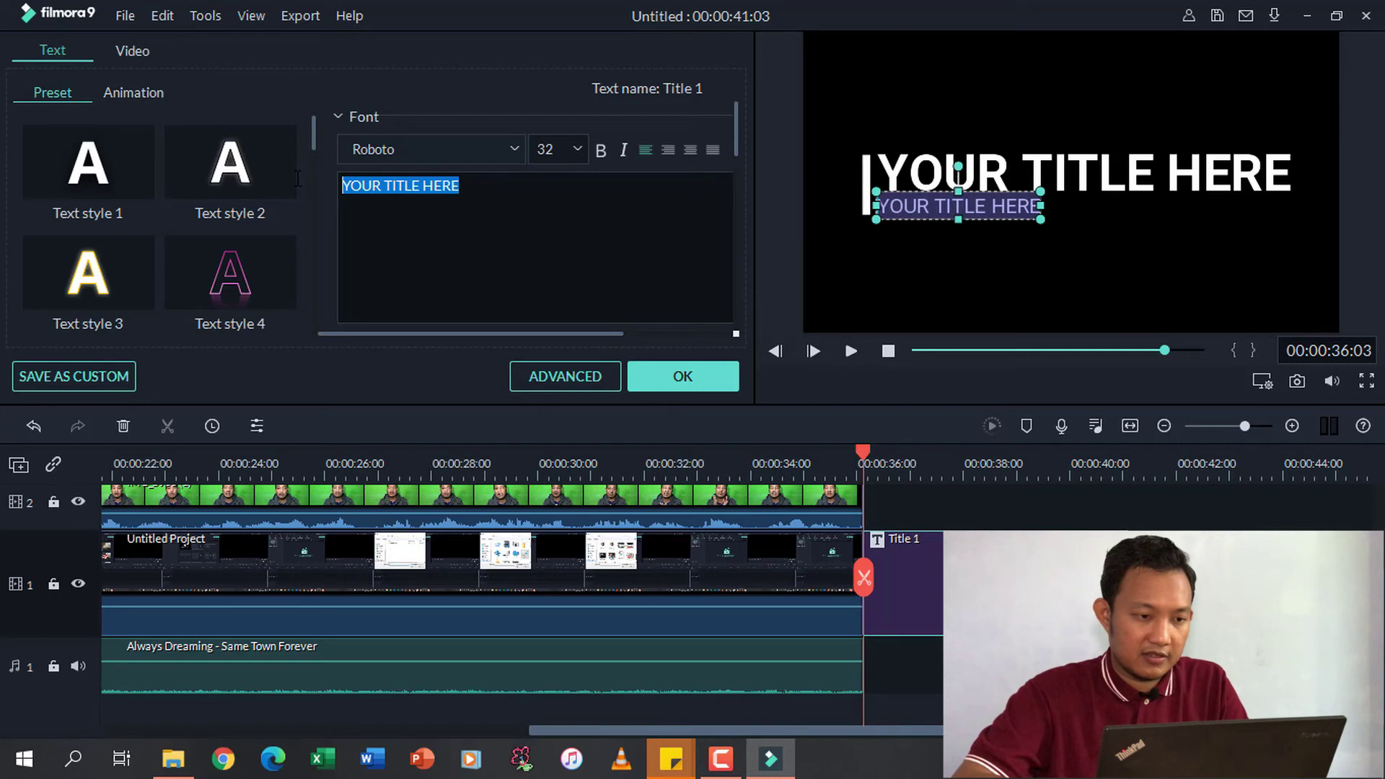
{"action": "type", "text": "Lutfi "}
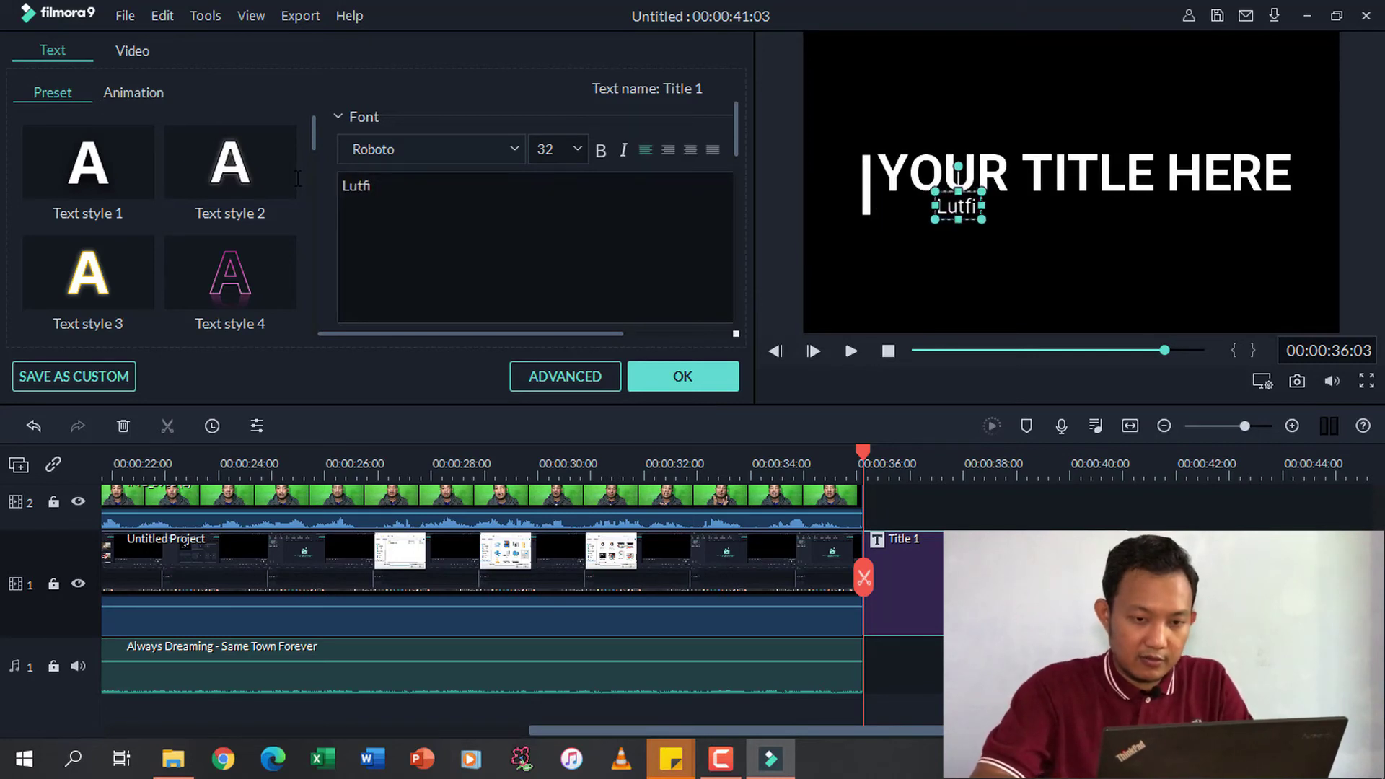
{"action": "type", "text": "Sang P"}
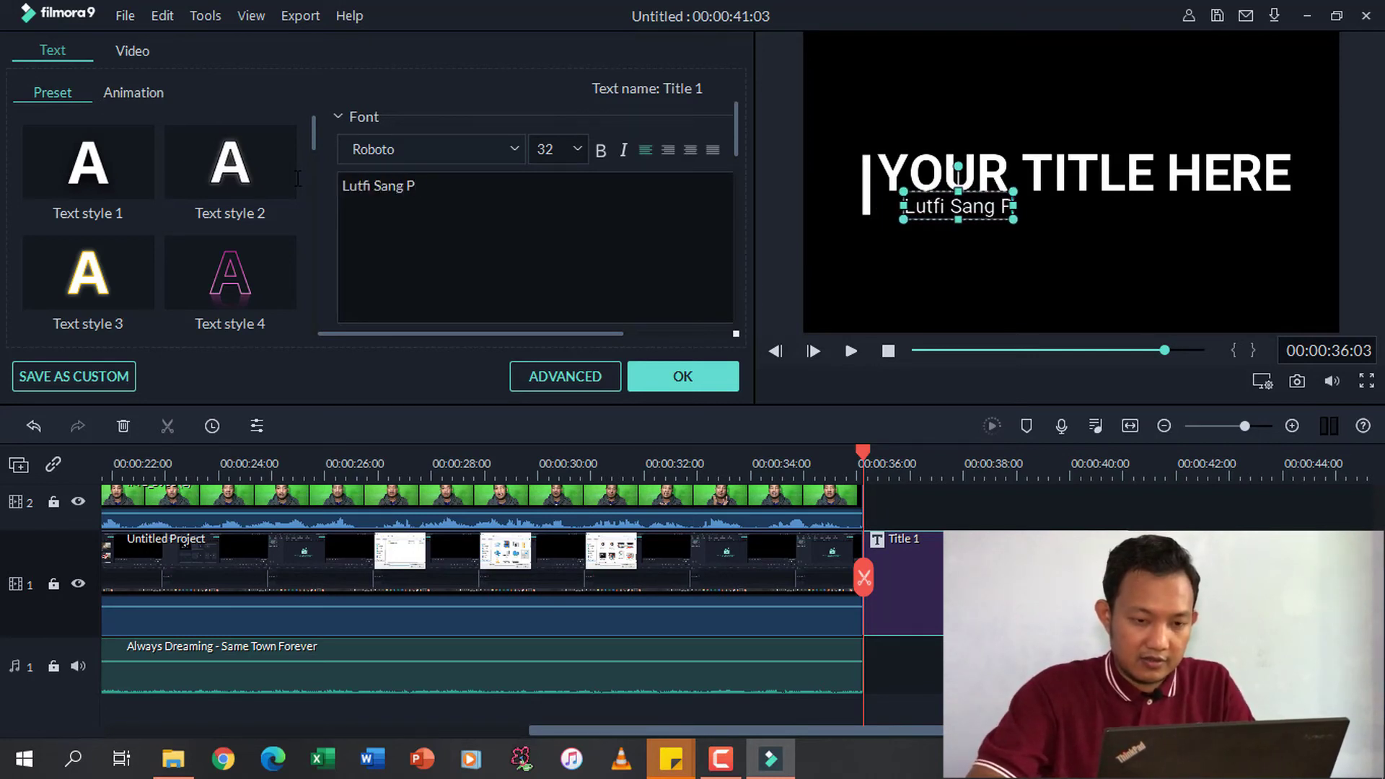
{"action": "type", "text": "embelajar"}
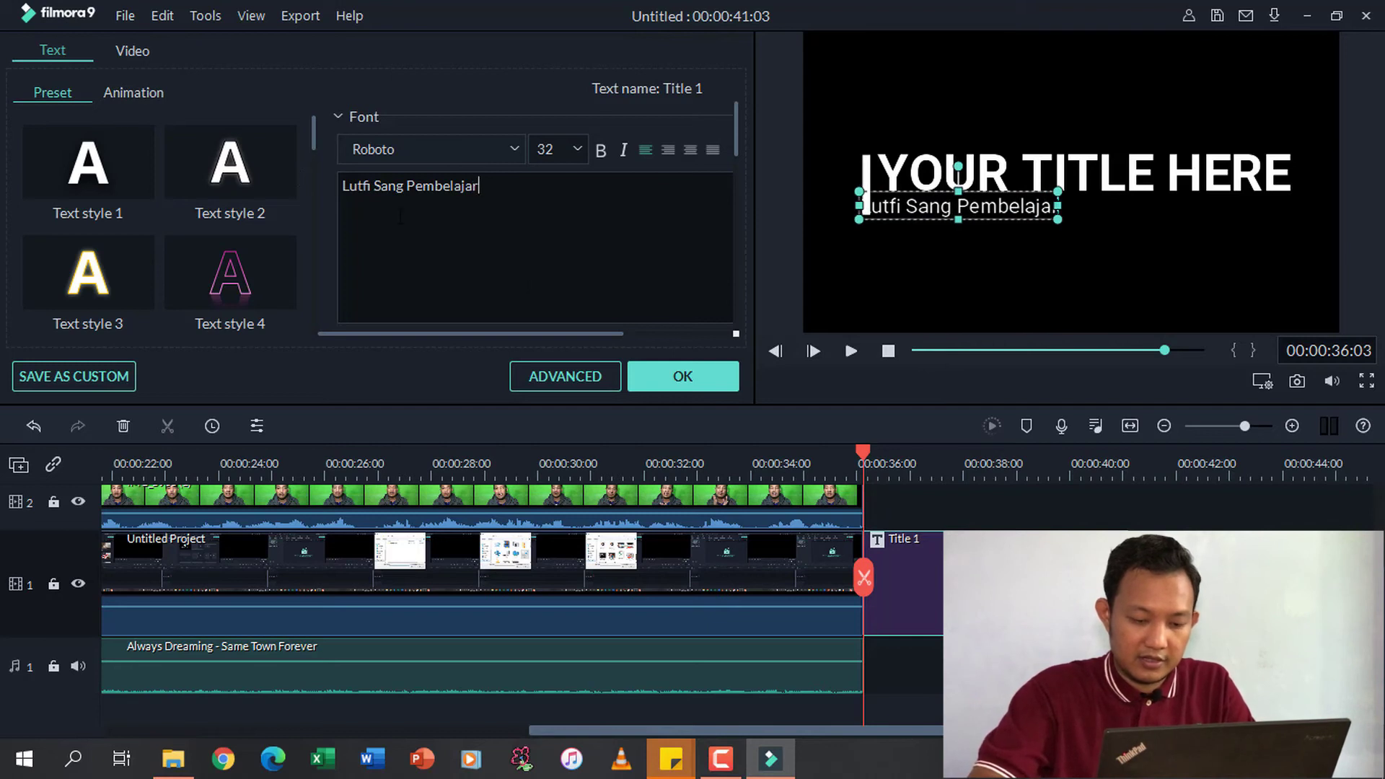
In the advanced text editor, nudge the smaller text line right so it clears the vertical bar and aligns under the main title.
{"action": "left_click", "coordinate": [571, 384]}
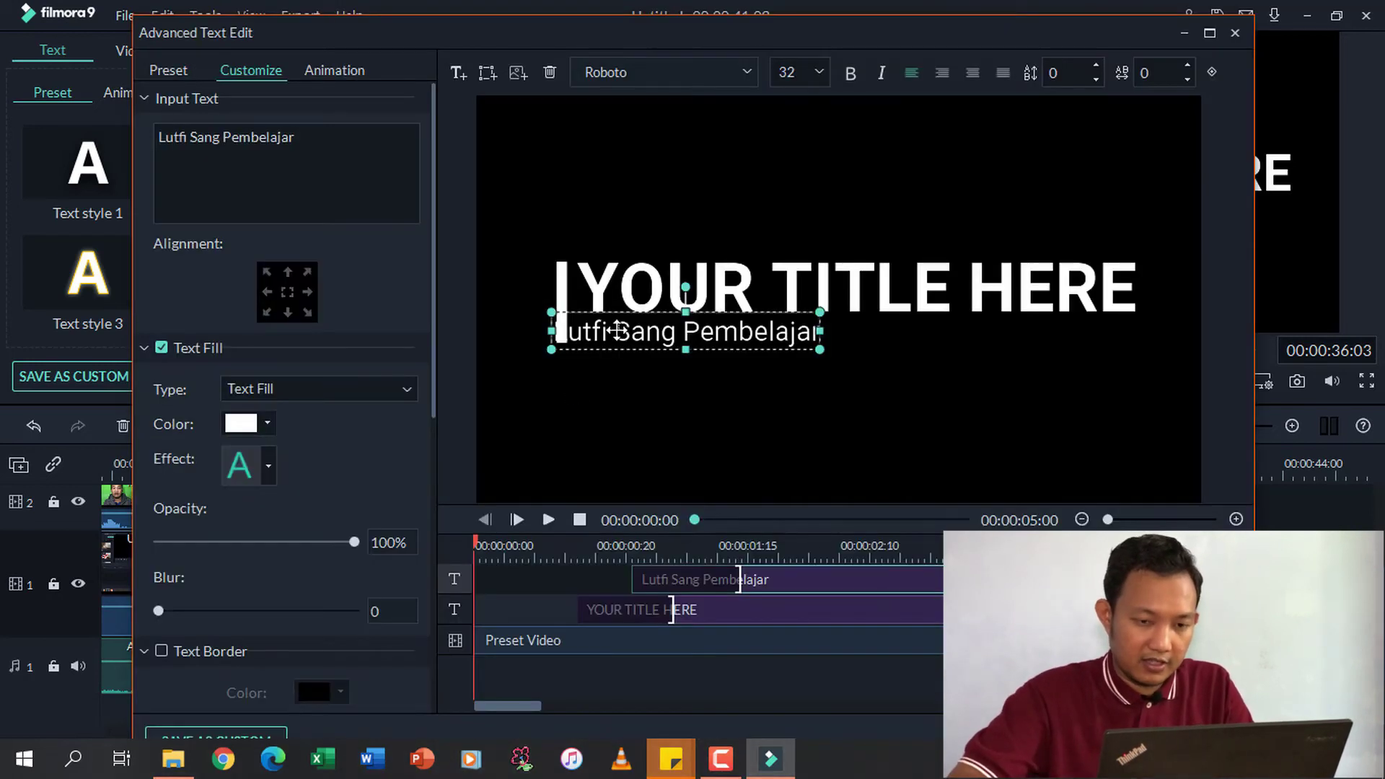
{"action": "key", "text": "Right"}
{"action": "key", "text": "Right"}
{"action": "key", "text": "Right"}
{"action": "key", "text": "Right"}
{"action": "key", "text": "Right"}
{"action": "key", "text": "Right"}
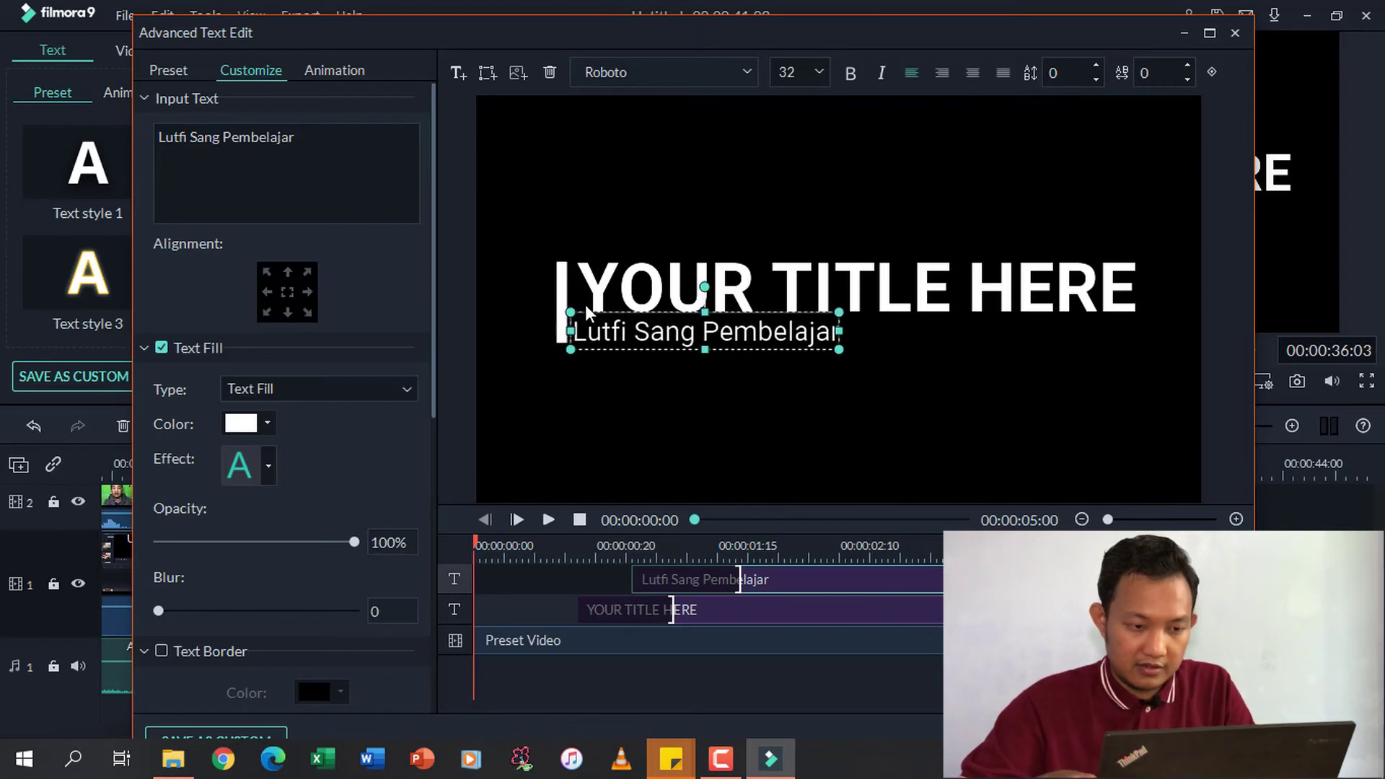
Replace the main title line "YOUR TITLE HERE" with "THANKS FOR WATCHING".
{"action": "left_click", "coordinate": [636, 302]}
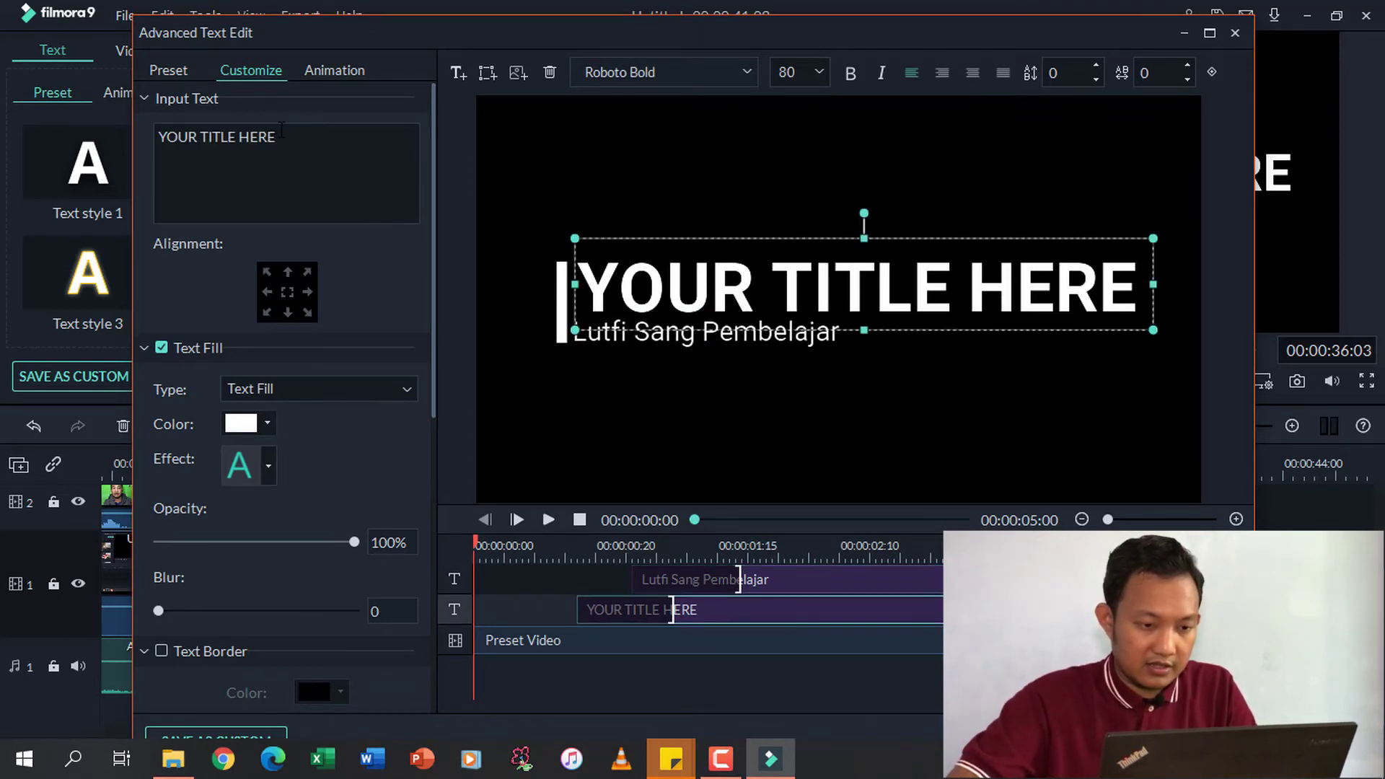
{"action": "left_click_drag", "start_coordinate": [281, 130], "coordinate": [140, 141]}
{"action": "type", "text": "THANK"}
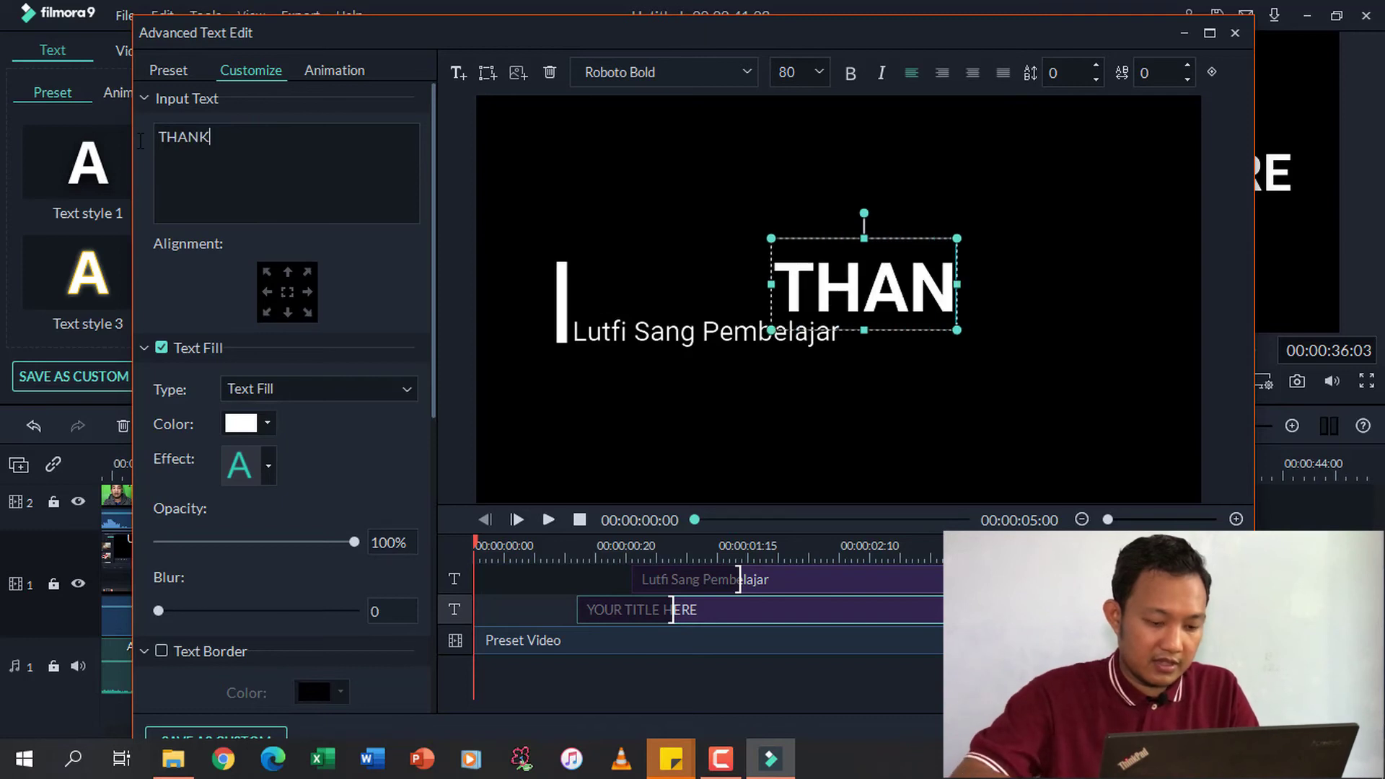
{"action": "type", "text": "S FOR WA"}
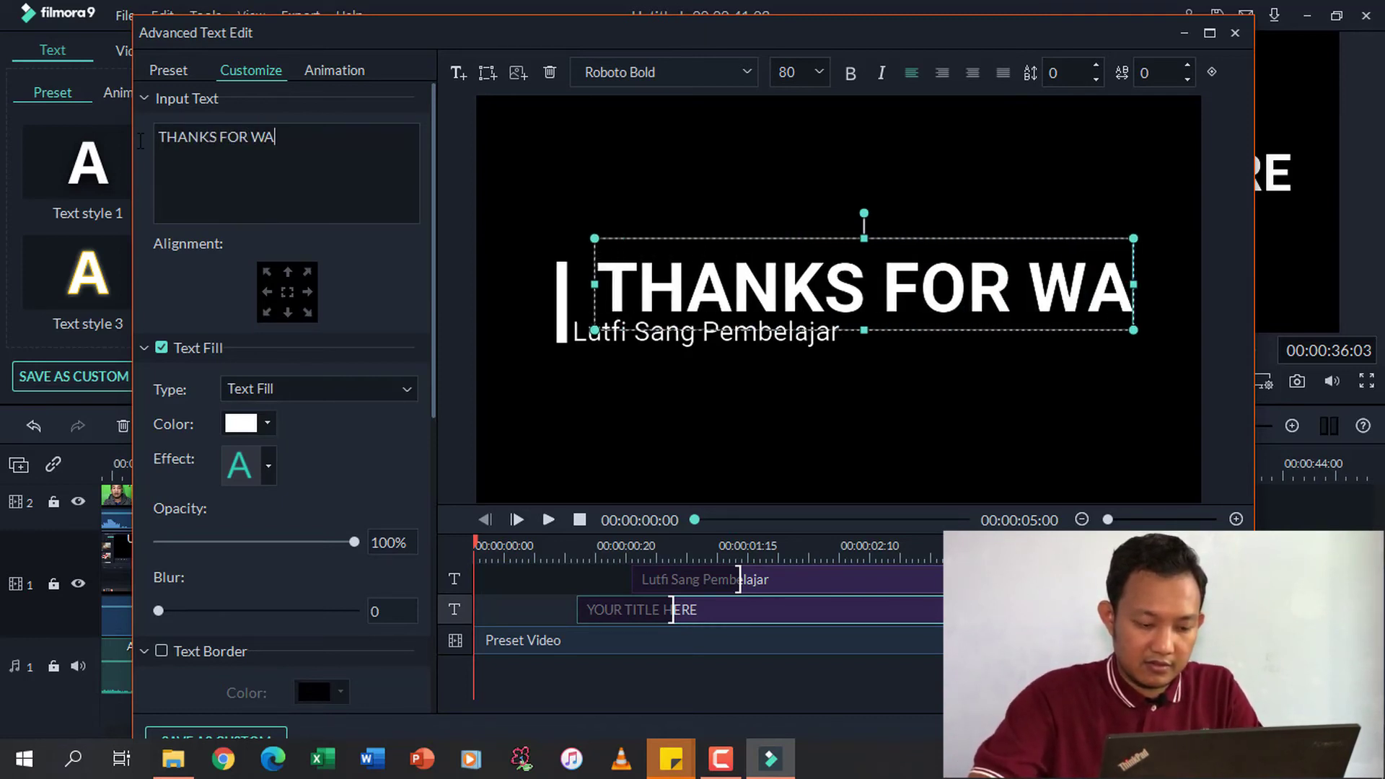
{"action": "type", "text": "TCHING"}
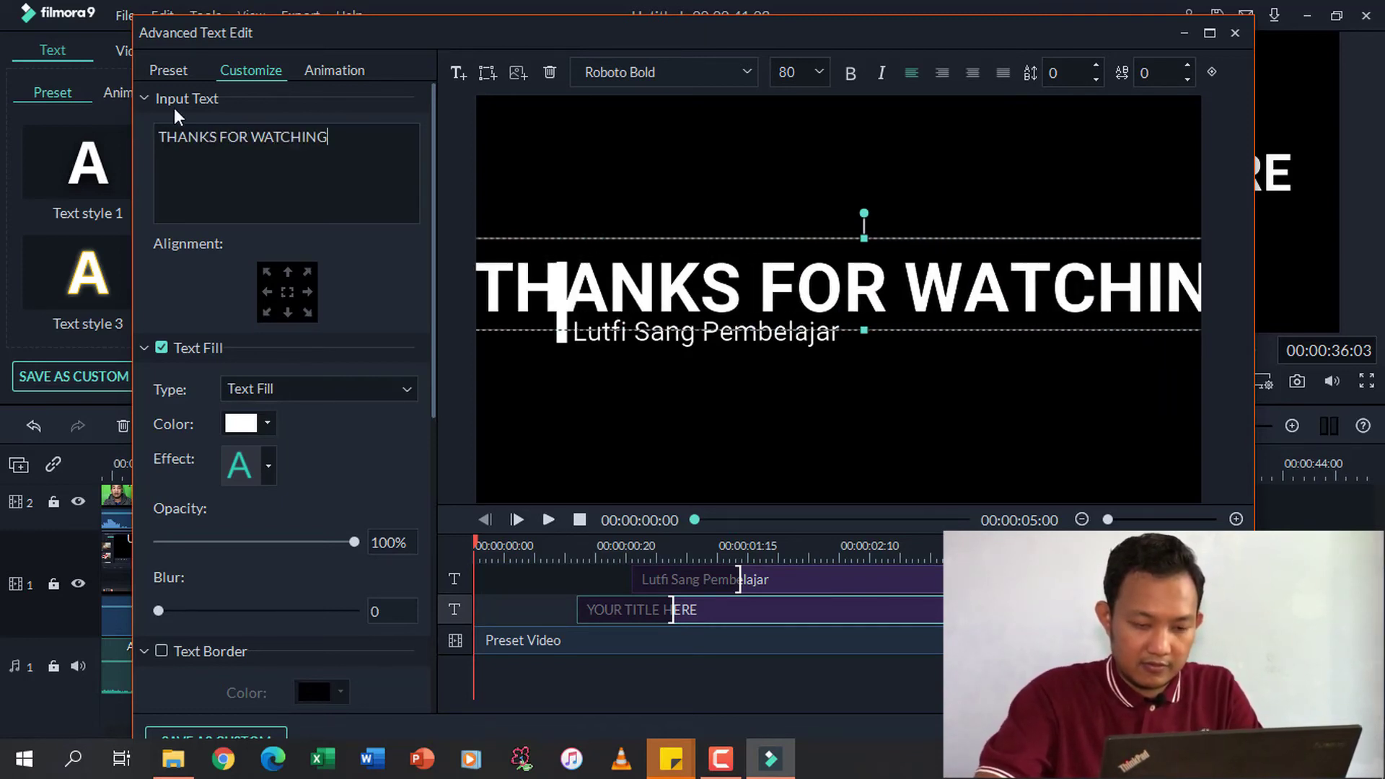
Set the main title line's font size to 56 and close the advanced text editor, saving the changes.
{"action": "left_click", "coordinate": [824, 75]}
{"action": "left_click_drag", "start_coordinate": [828, 150], "coordinate": [828, 145]}
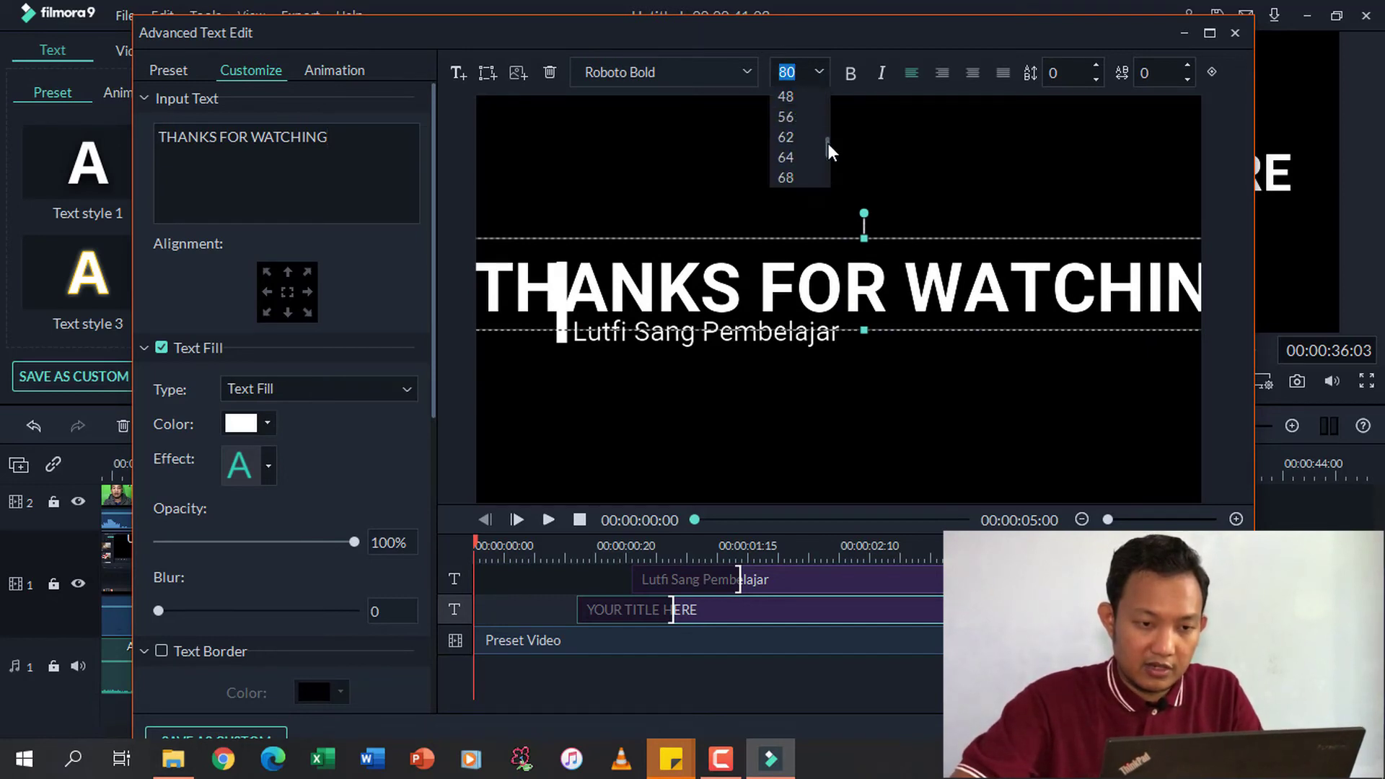
{"action": "left_click", "coordinate": [810, 123]}
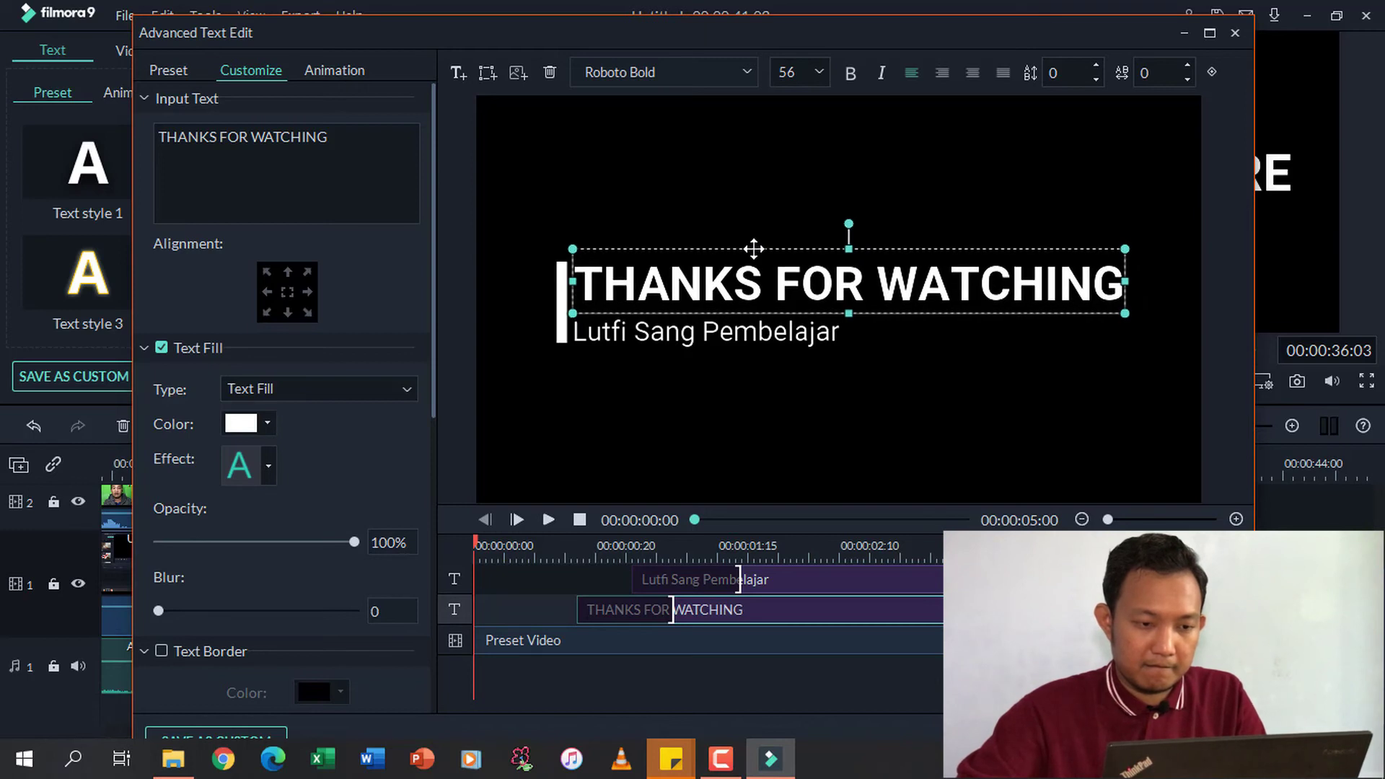
{"action": "left_click", "coordinate": [865, 465]}
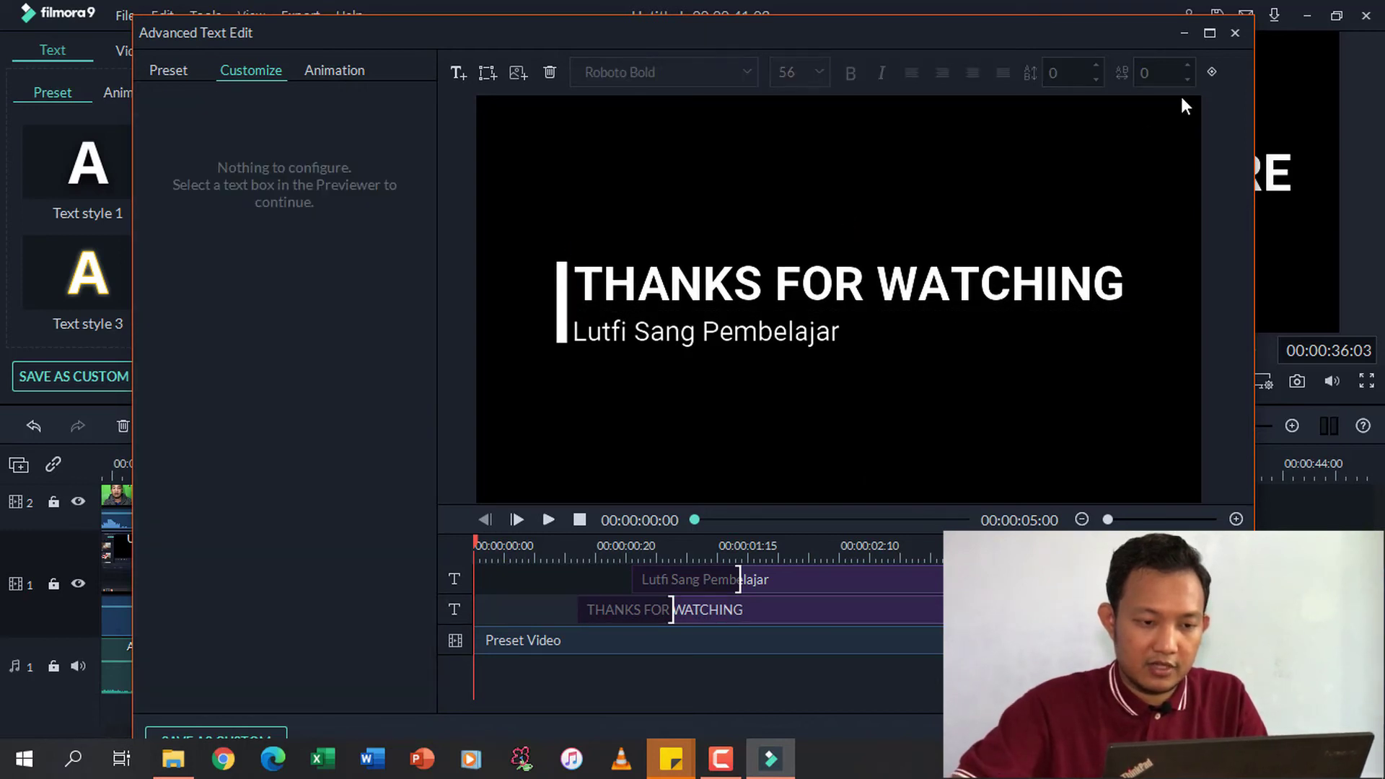
{"action": "left_click", "coordinate": [1235, 33]}
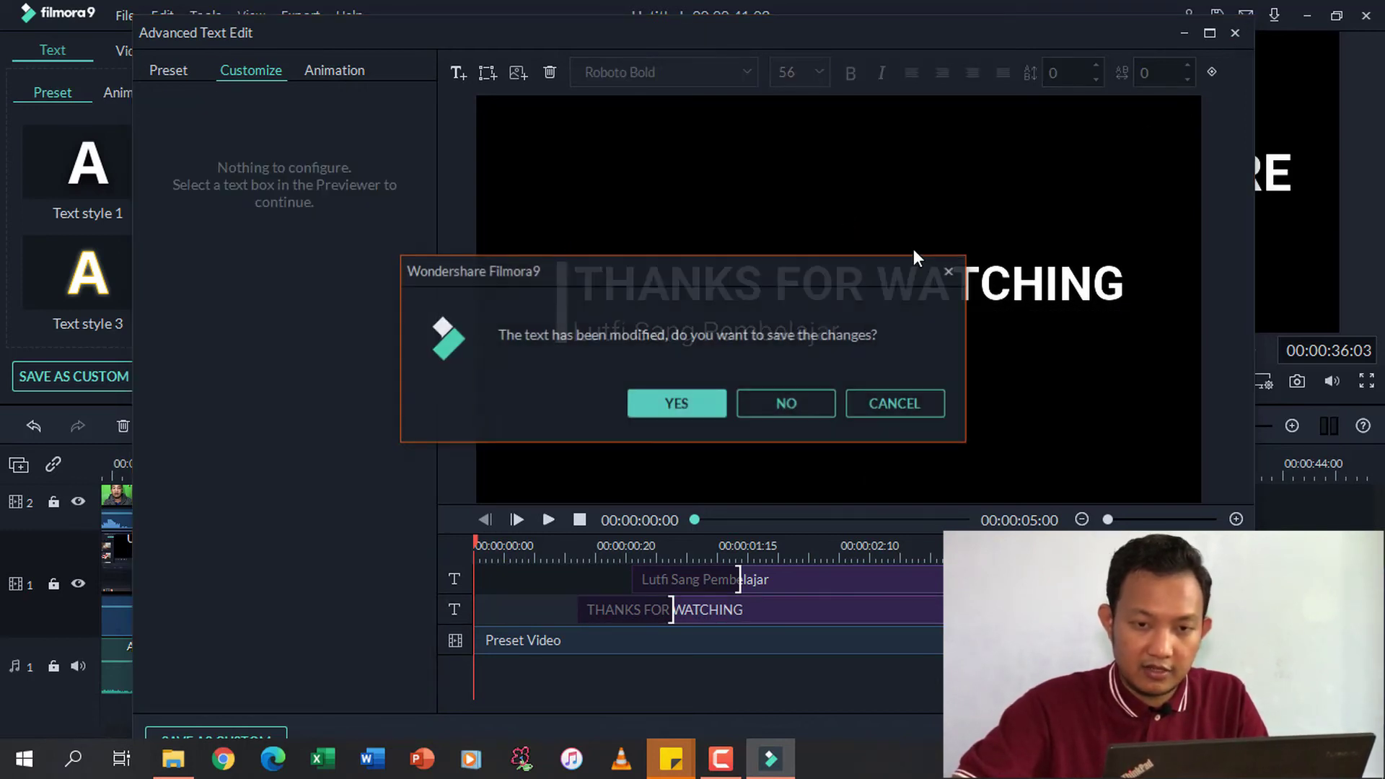
{"action": "left_click", "coordinate": [674, 403]}
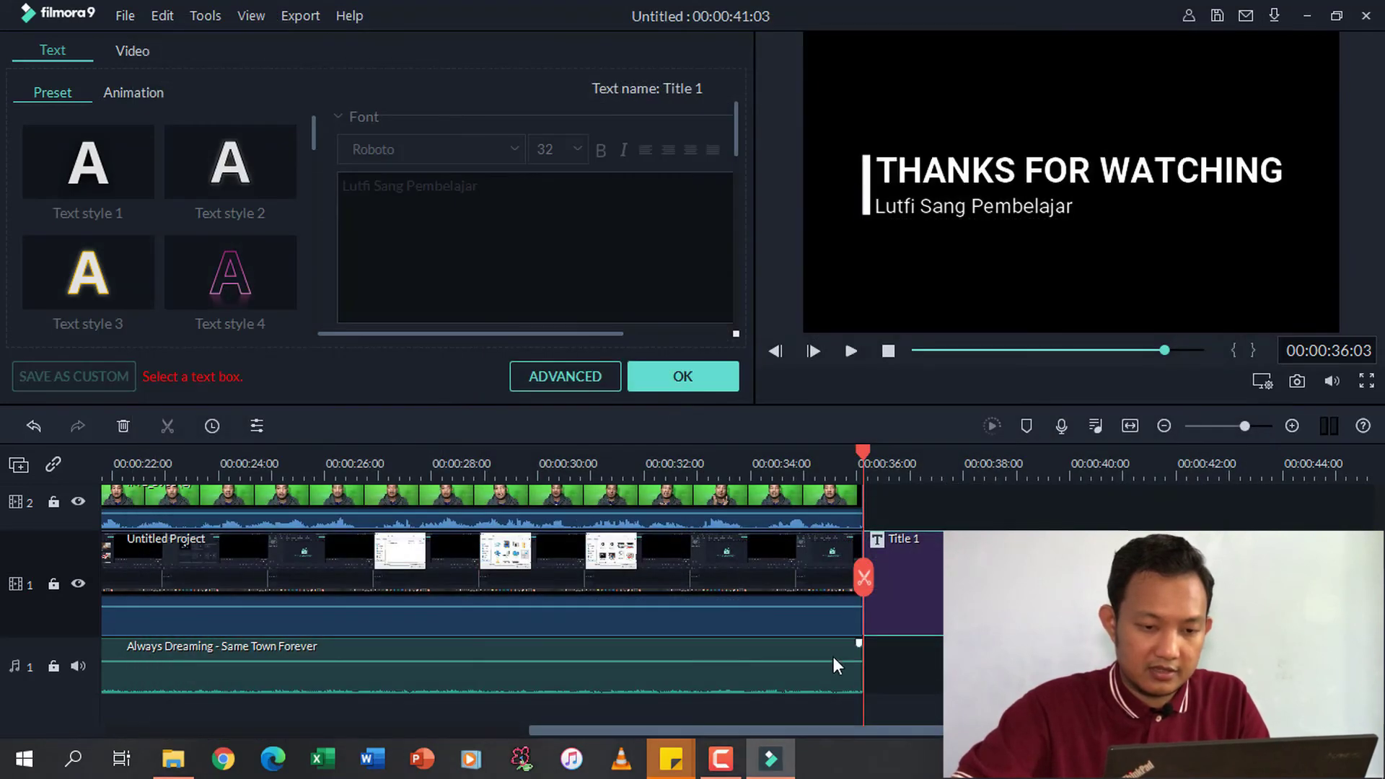
Extend the background music to the end of the Title 1 clip and split it at 00:00:36:03.
{"action": "double_click", "coordinate": [823, 681]}
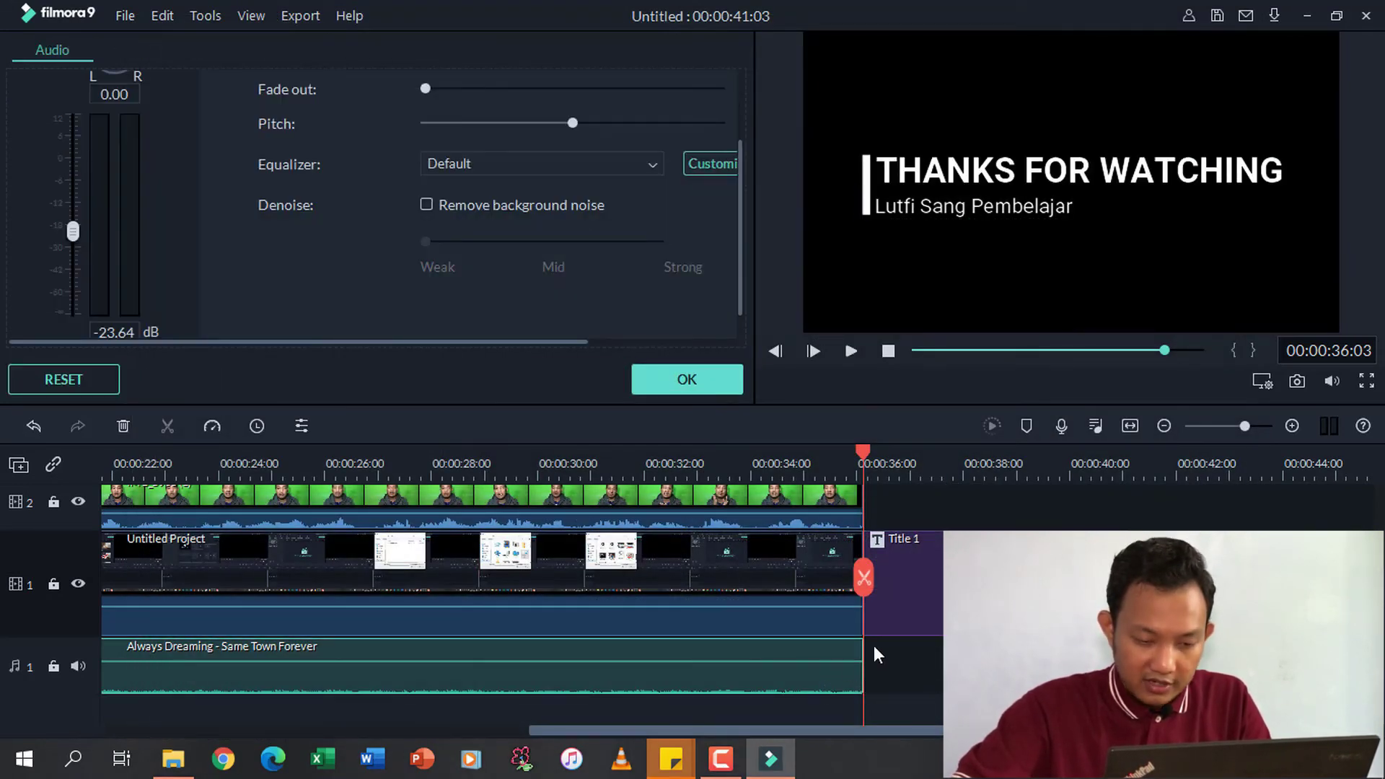
{"action": "left_click_drag", "start_coordinate": [862, 673], "coordinate": [1133, 674]}
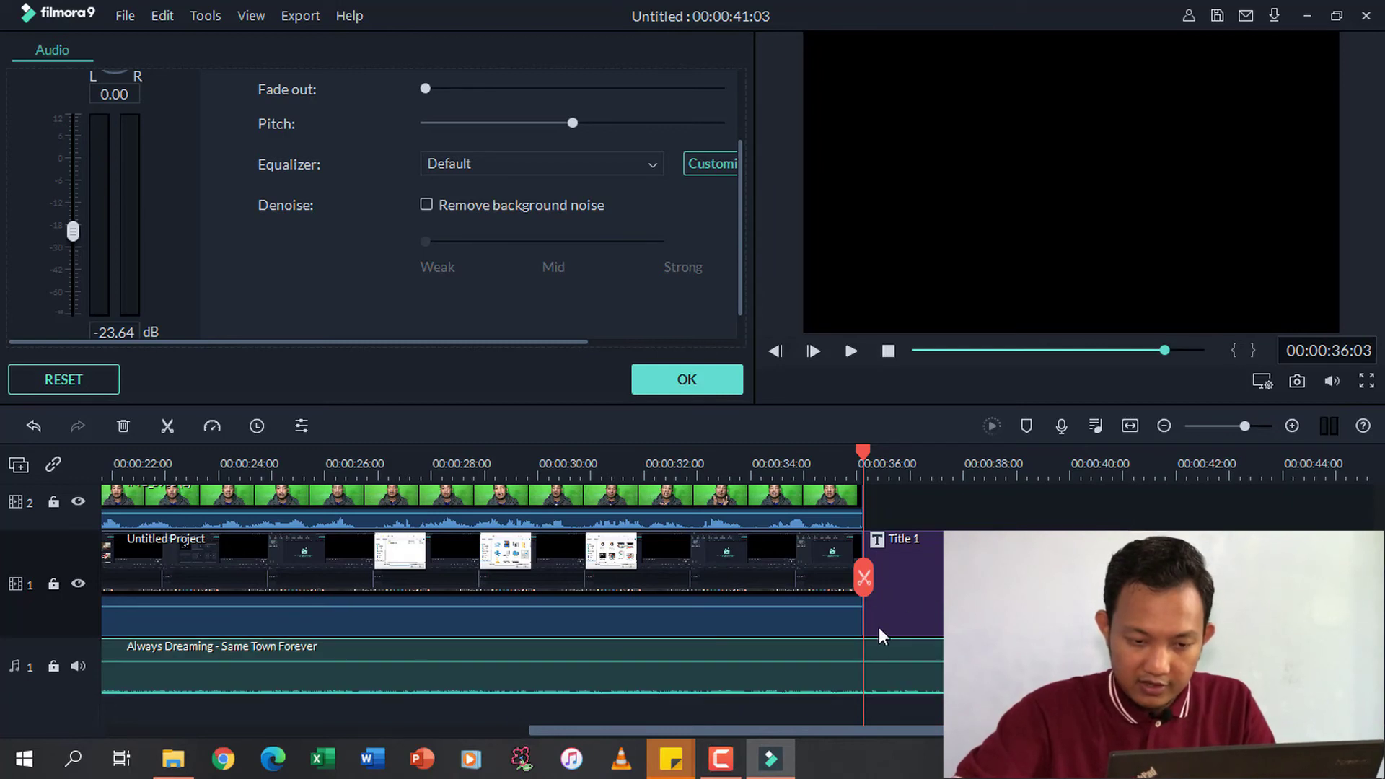
{"action": "left_click", "coordinate": [868, 581]}
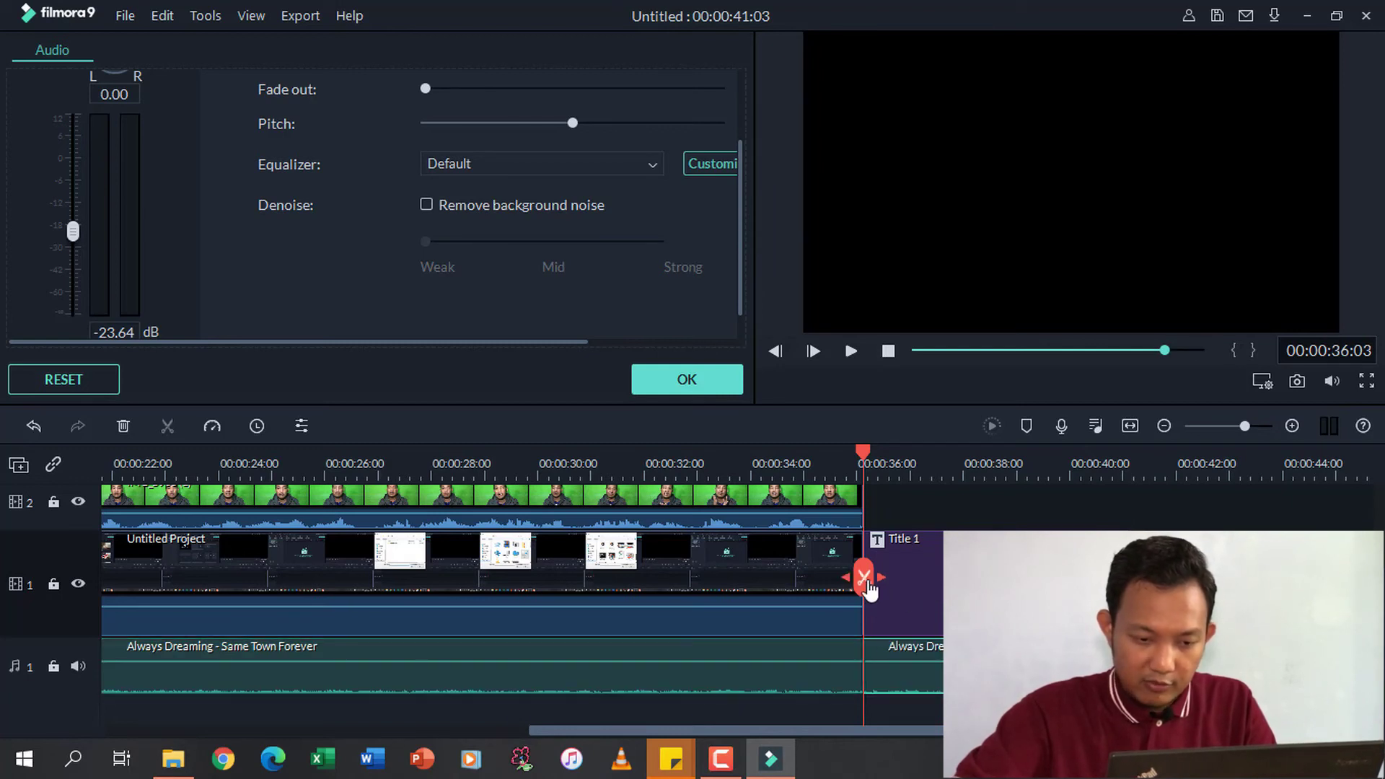
Set the volume of the music segment under the closing title to -0.73 dB and play back the project to check it.
{"action": "left_click", "coordinate": [891, 653]}
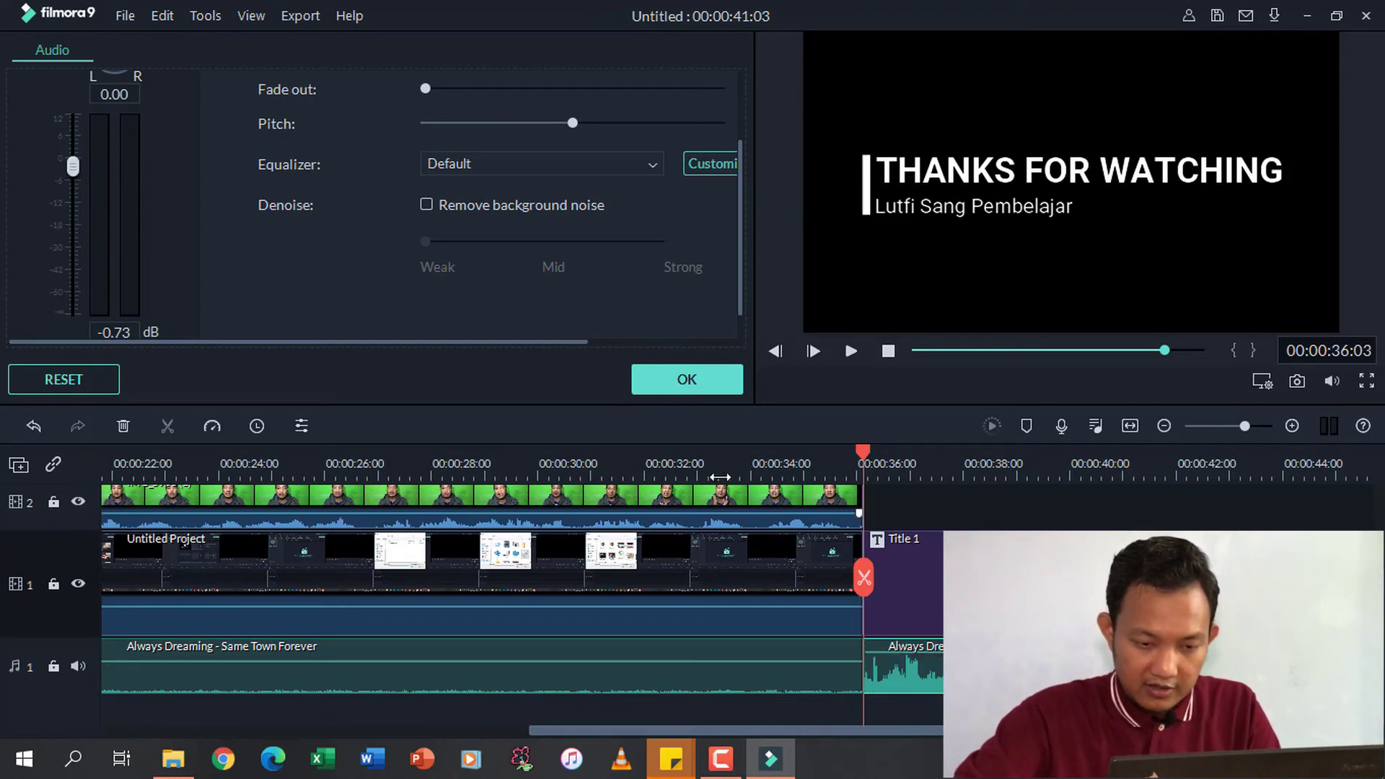
{"action": "left_click", "coordinate": [697, 462]}
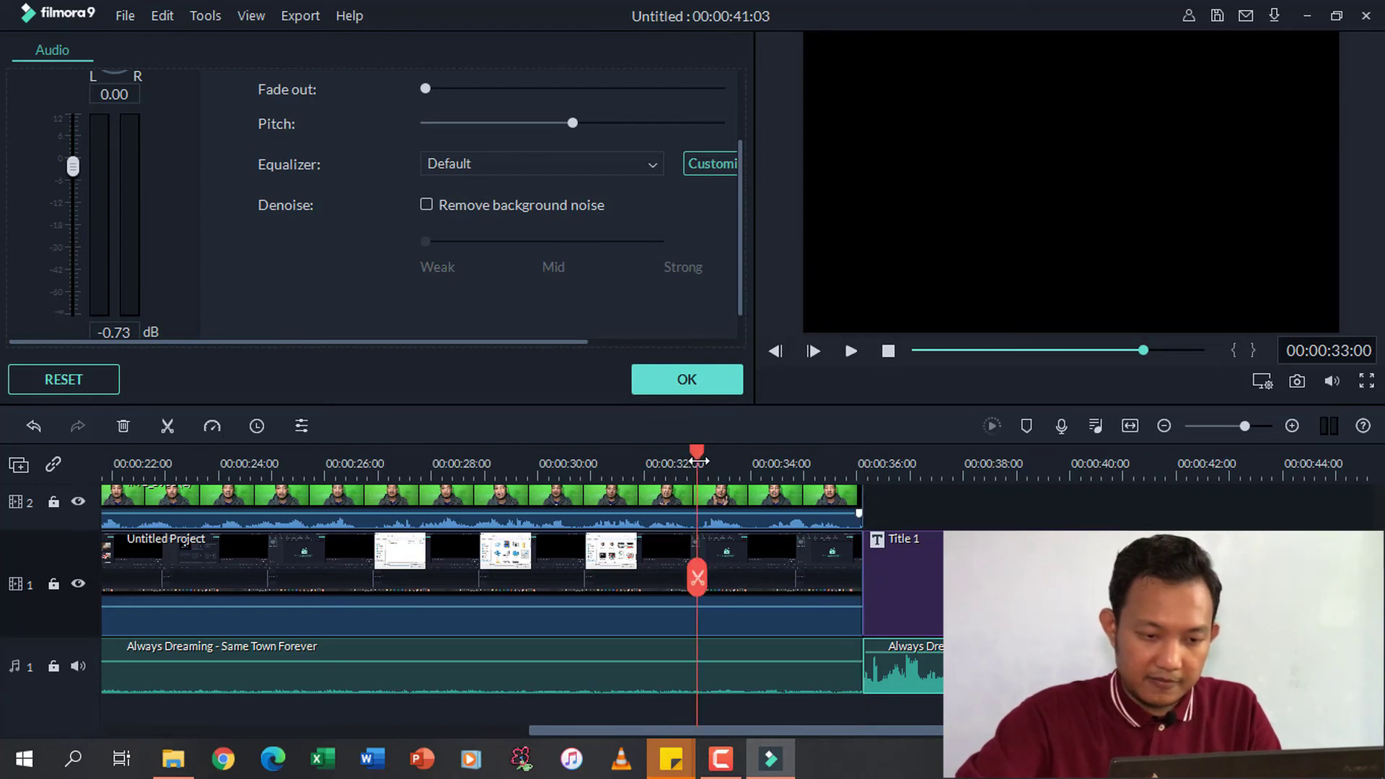
{"action": "key", "text": "space"}
{"action": "left_click", "coordinate": [689, 376]}
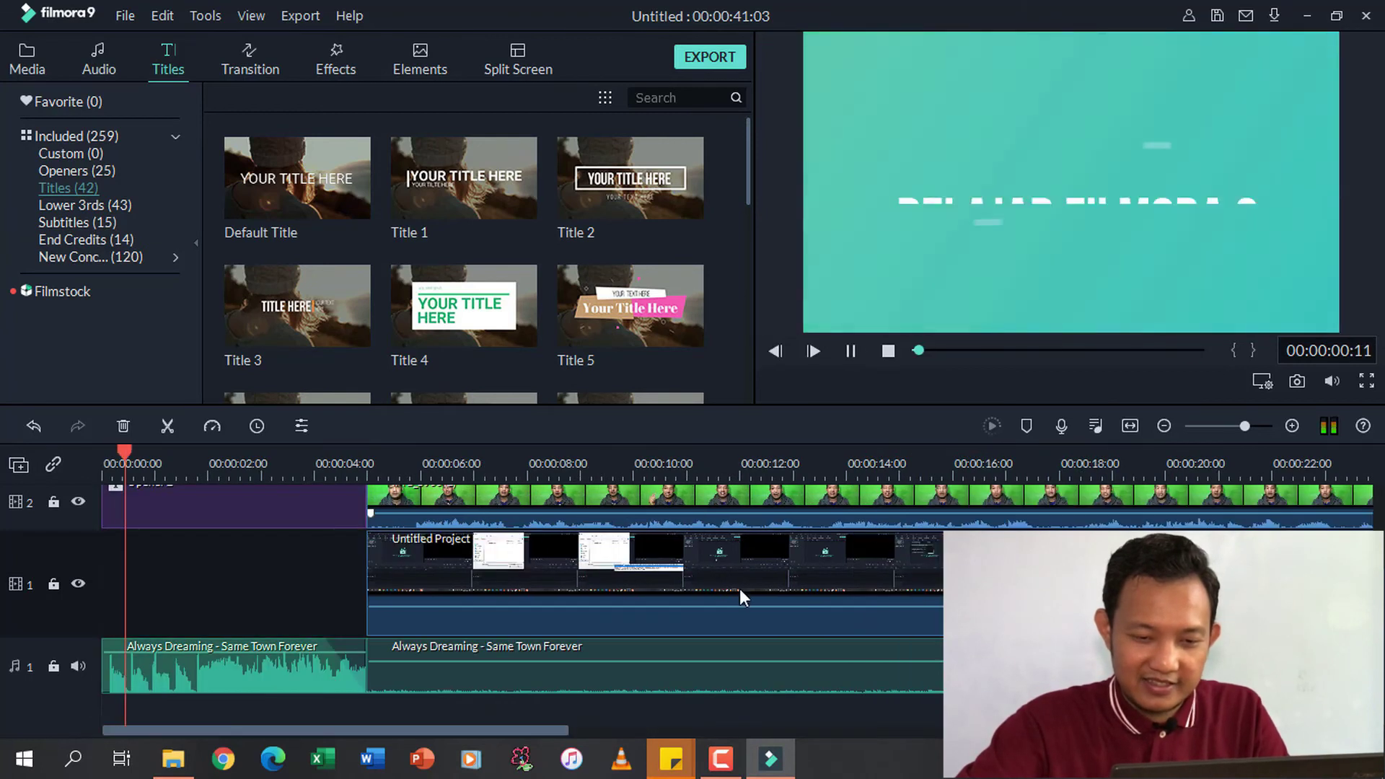
{"action": "left_click", "coordinate": [855, 349]}
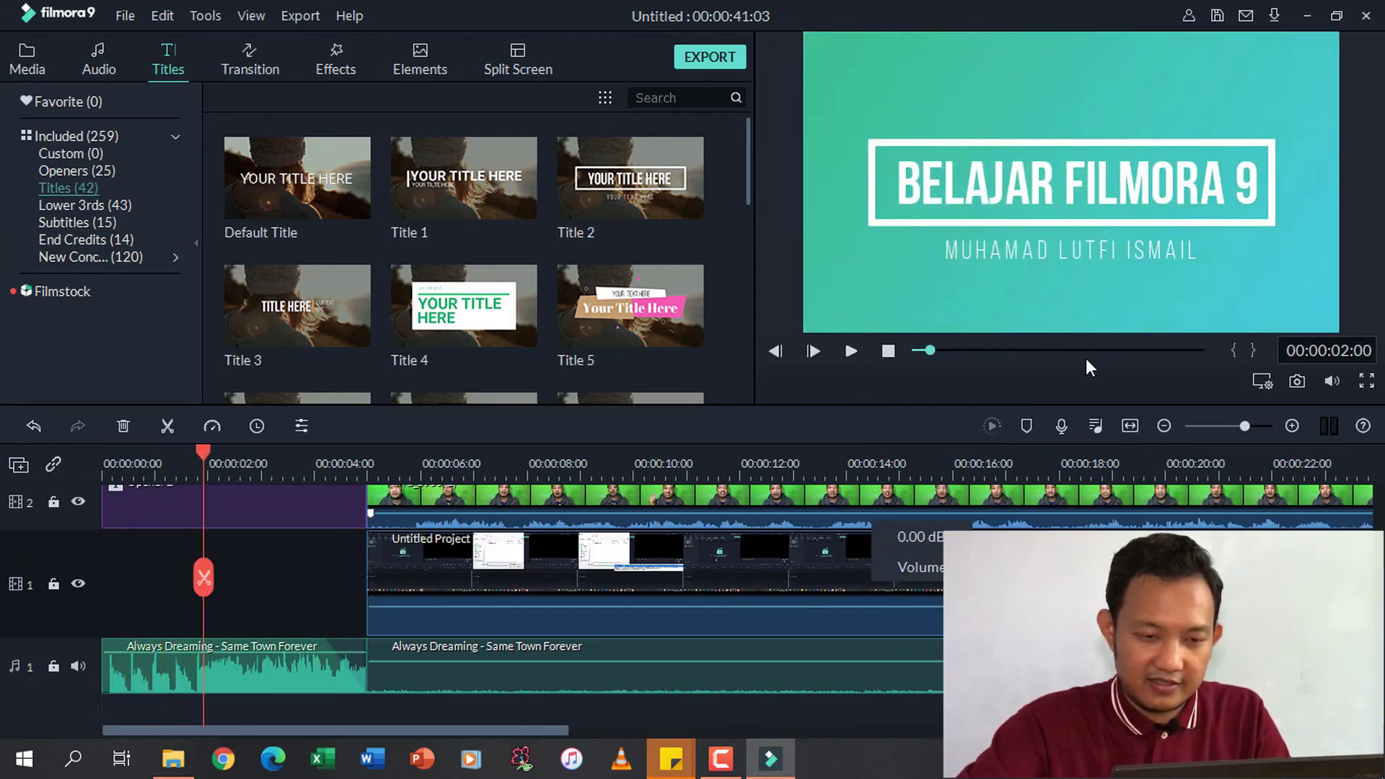
Add a short fade in and fade out of similar length to the music segment under the closing title.
{"action": "left_click", "coordinate": [1187, 349]}
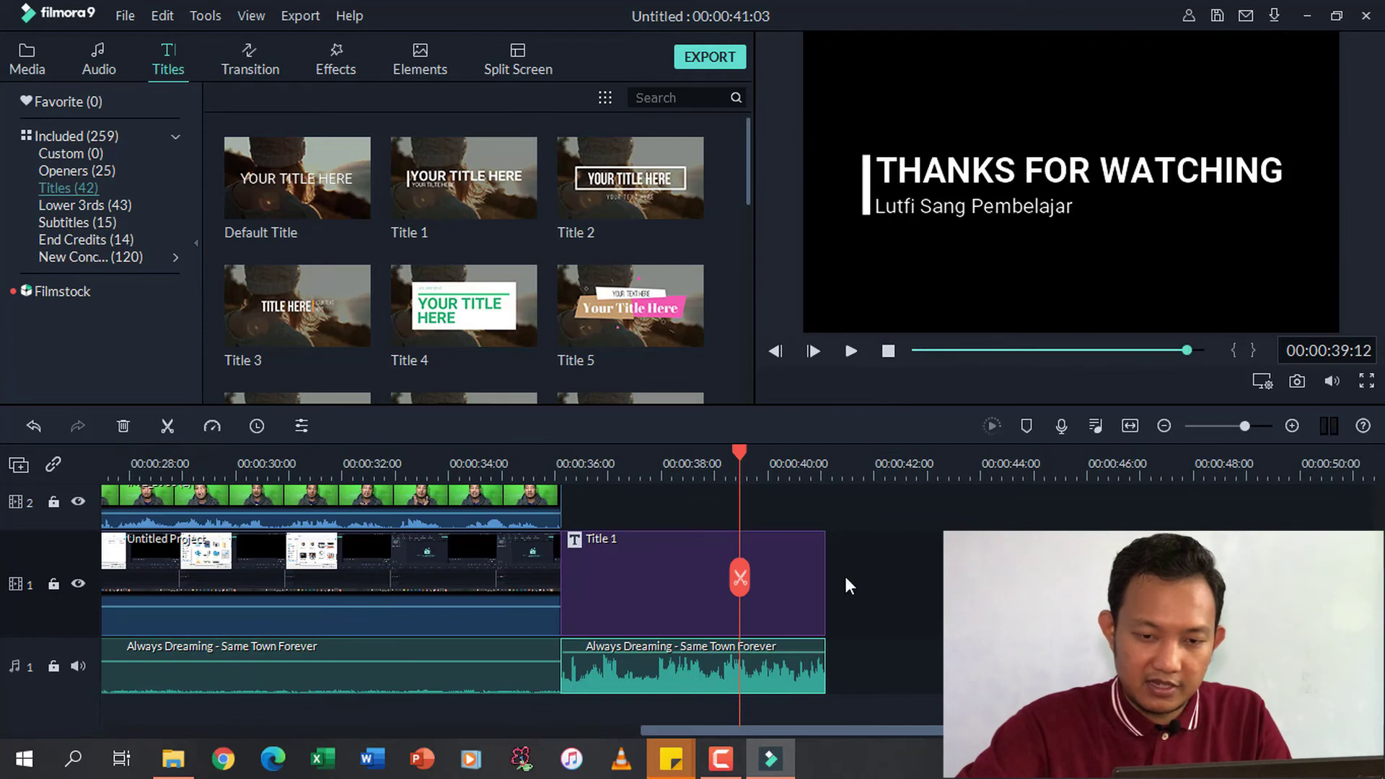
{"action": "double_click", "coordinate": [597, 669]}
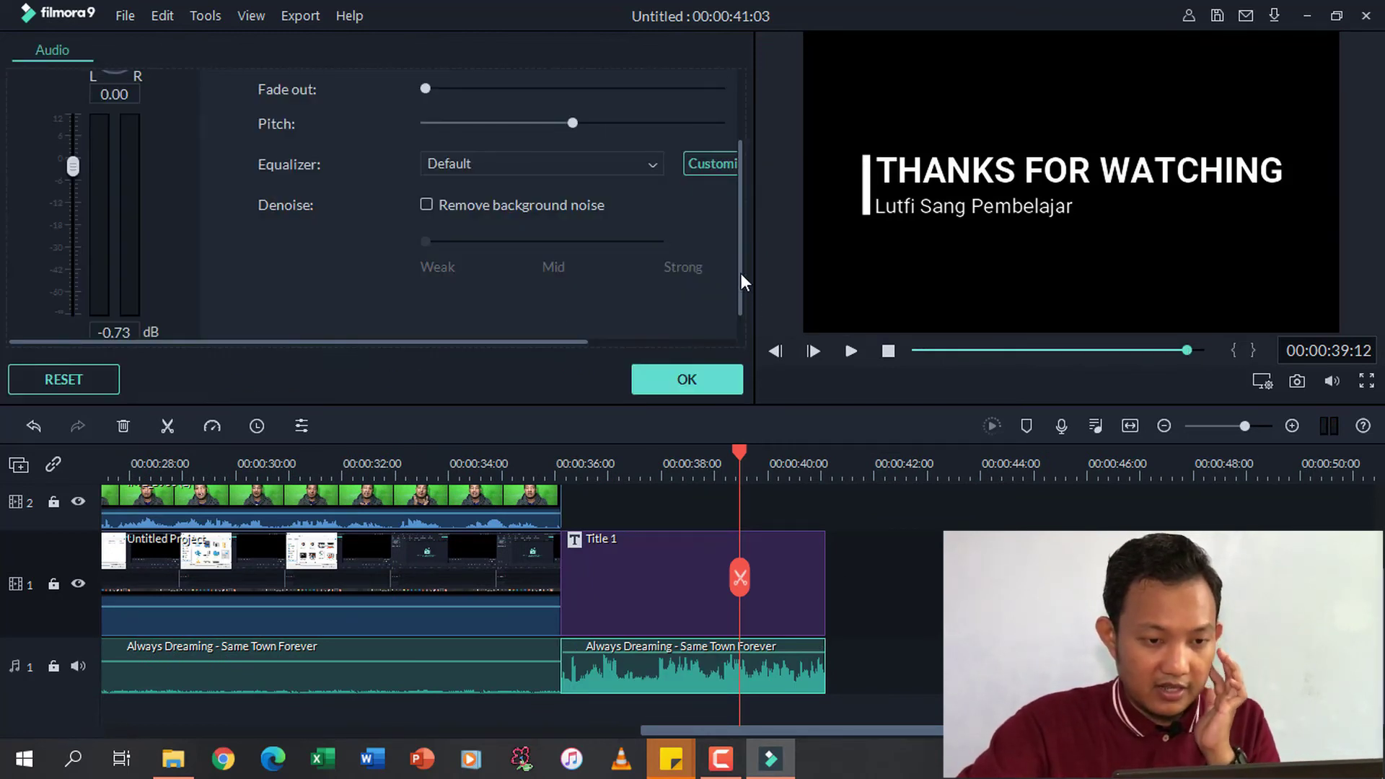
{"action": "left_click_drag", "start_coordinate": [740, 272], "coordinate": [741, 206]}
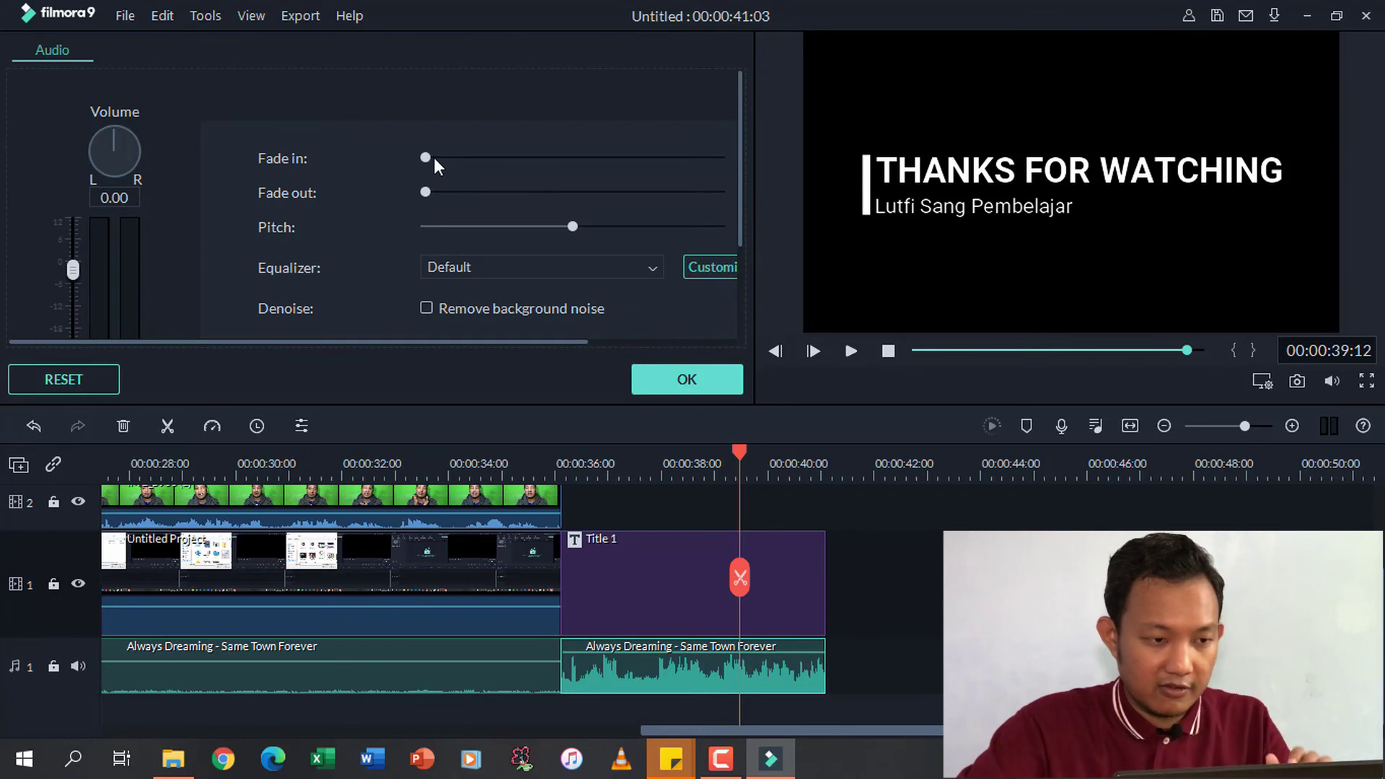
{"action": "left_click_drag", "start_coordinate": [431, 157], "coordinate": [435, 157]}
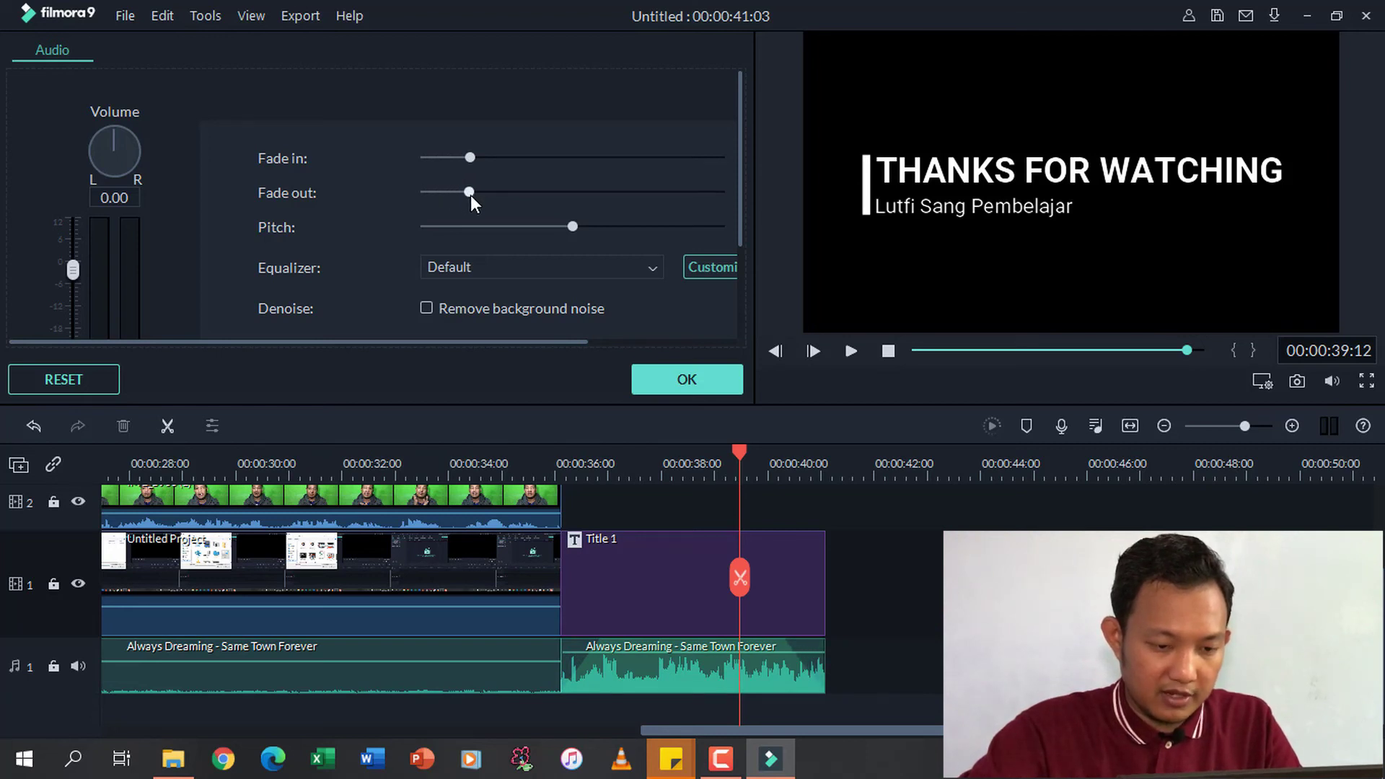
{"action": "left_click", "coordinate": [661, 375]}
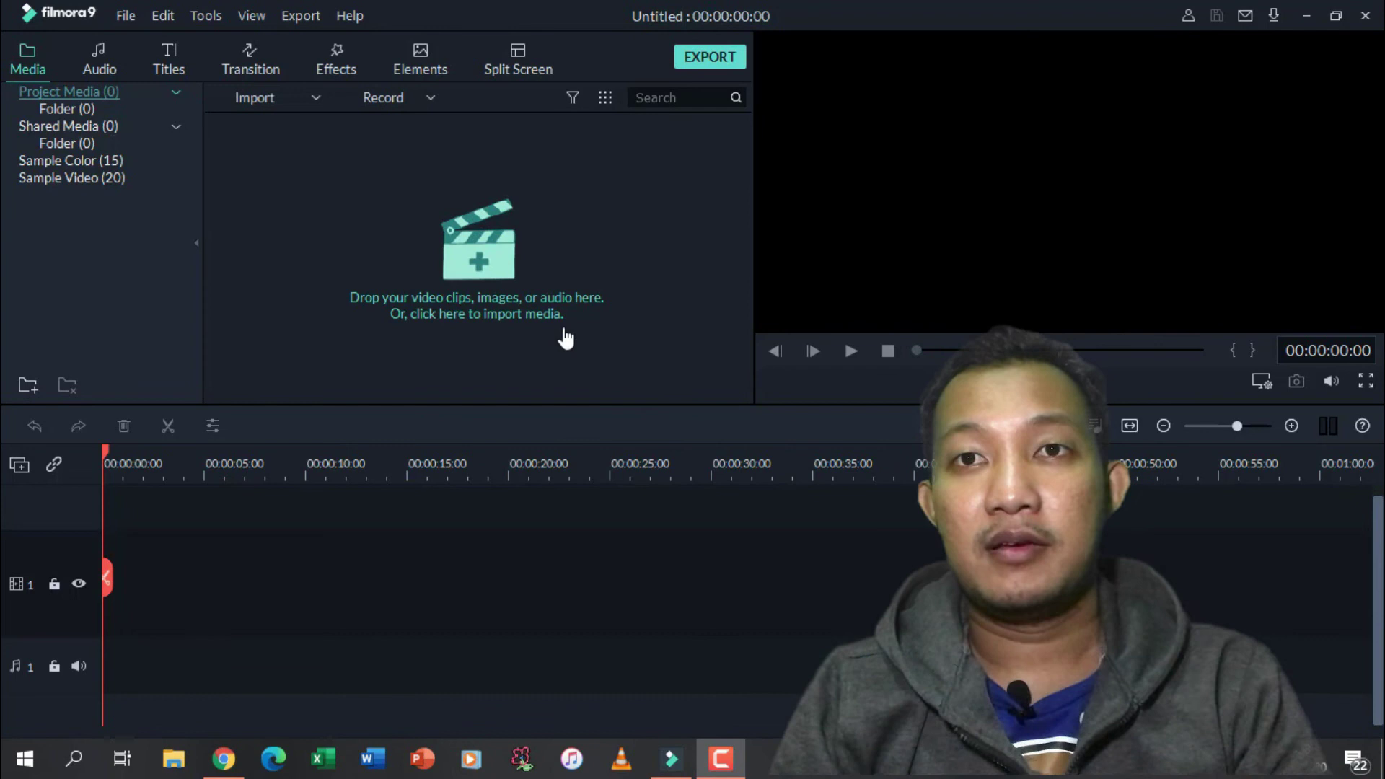
Open the media import dialog in the empty project, inspect the supported file types and cancel it.
{"action": "left_click", "coordinate": [493, 271]}
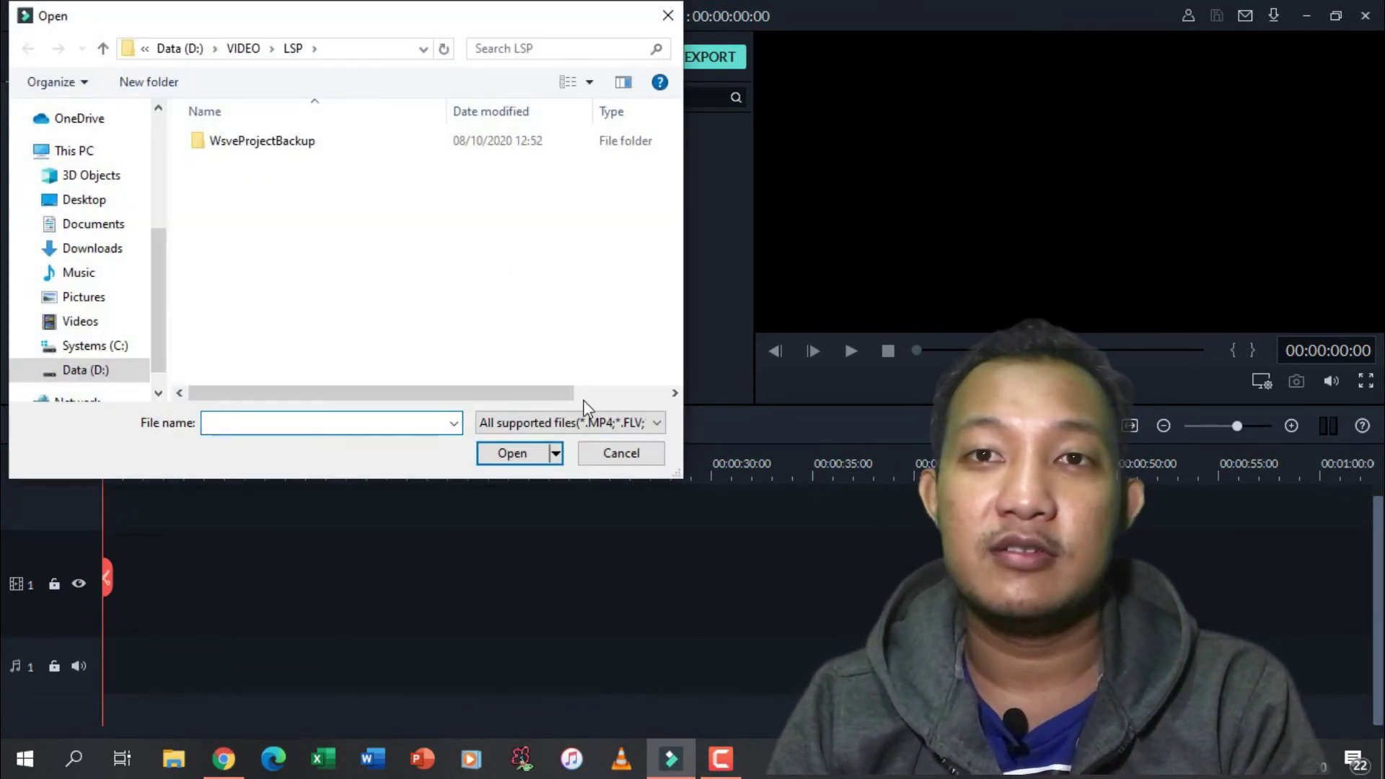
{"action": "left_click", "coordinate": [601, 428]}
{"action": "left_click", "coordinate": [608, 436]}
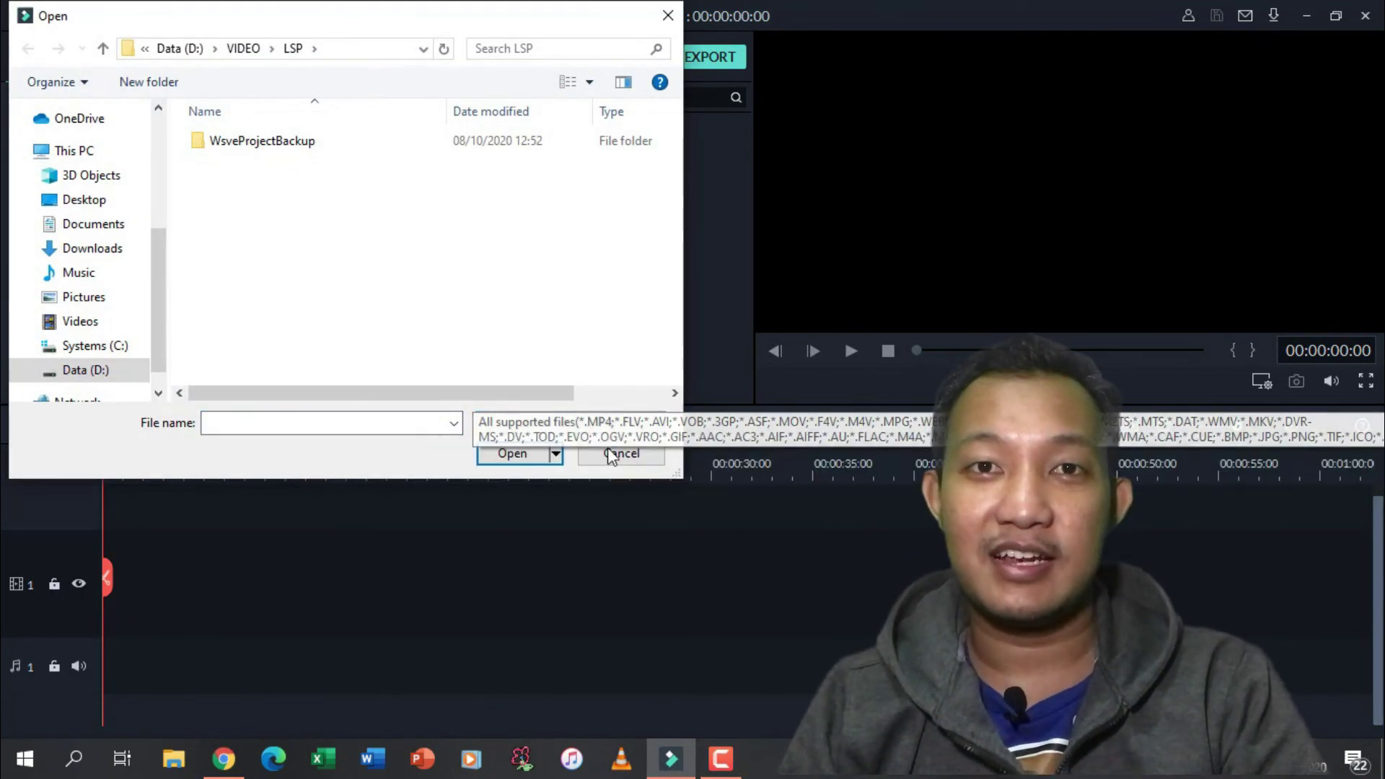
{"action": "left_click", "coordinate": [610, 454]}
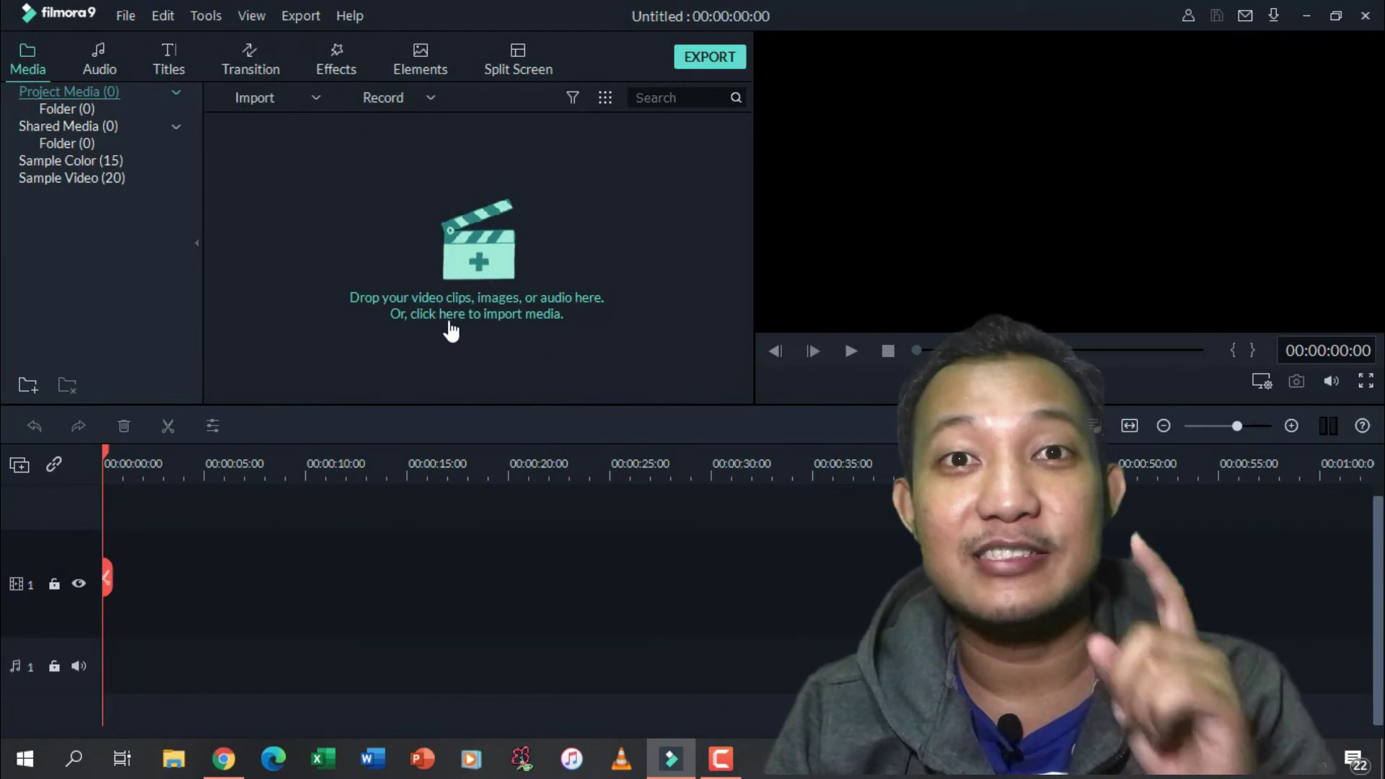
Look through the import options and the Audio, Titles, Transition, Effects, Elements and Split Screen libraries, and return to Media.
{"action": "left_click", "coordinate": [304, 97]}
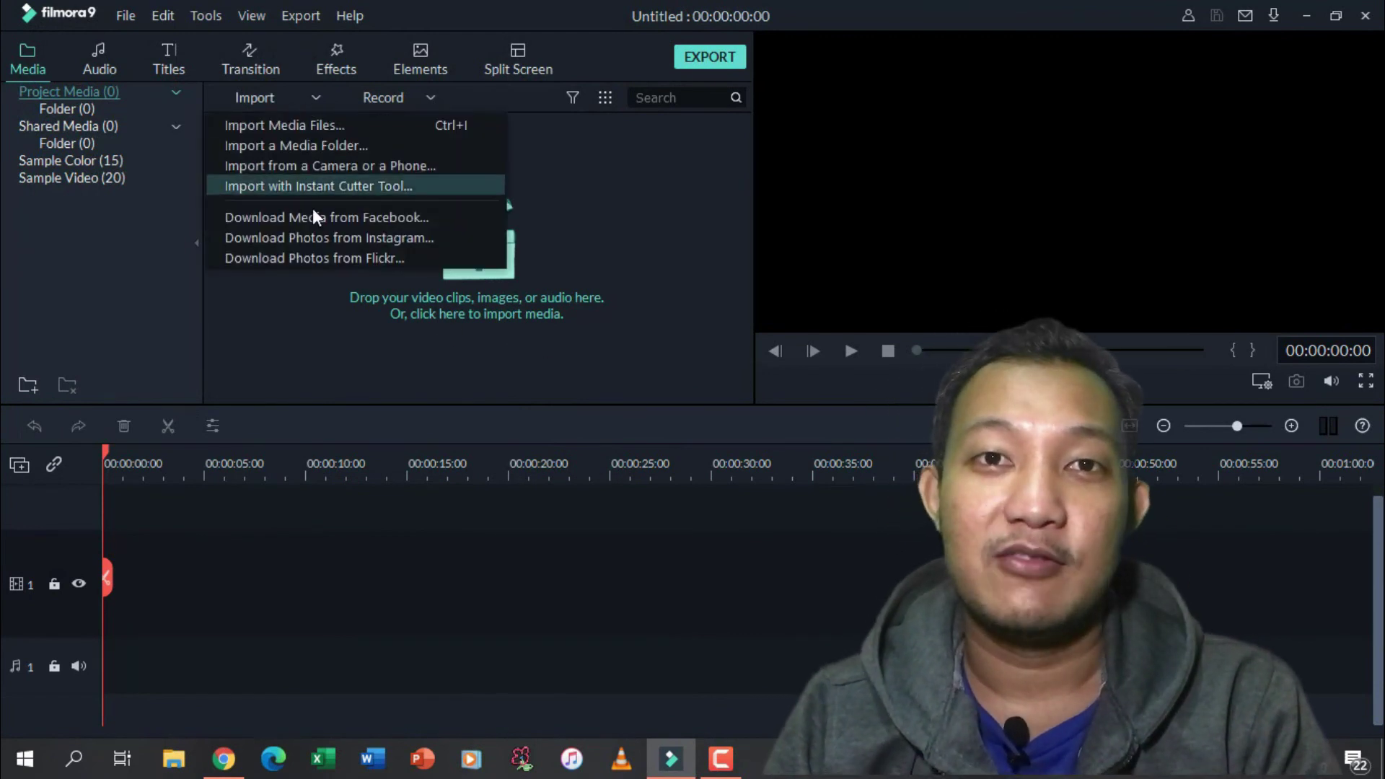
{"action": "left_click", "coordinate": [98, 61]}
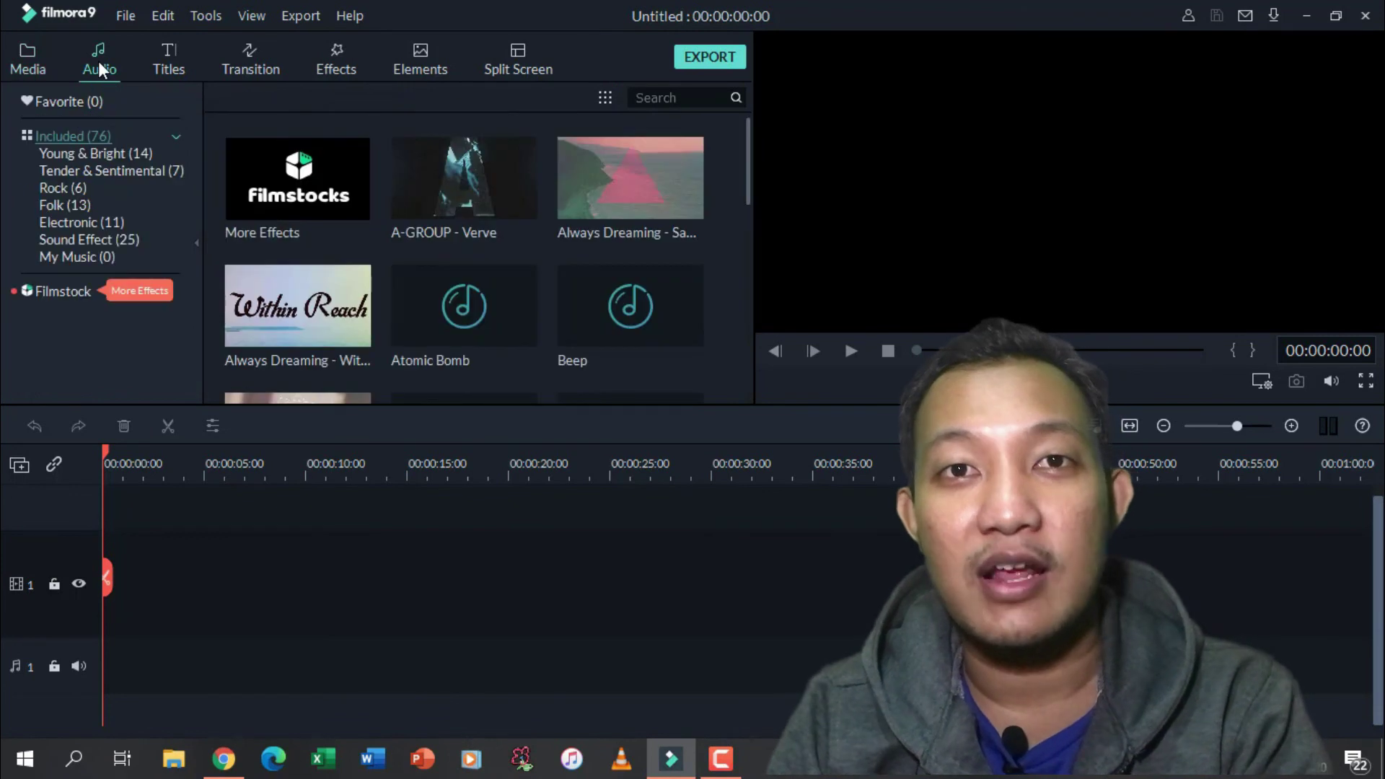
{"action": "left_click", "coordinate": [171, 59]}
{"action": "left_click", "coordinate": [240, 59]}
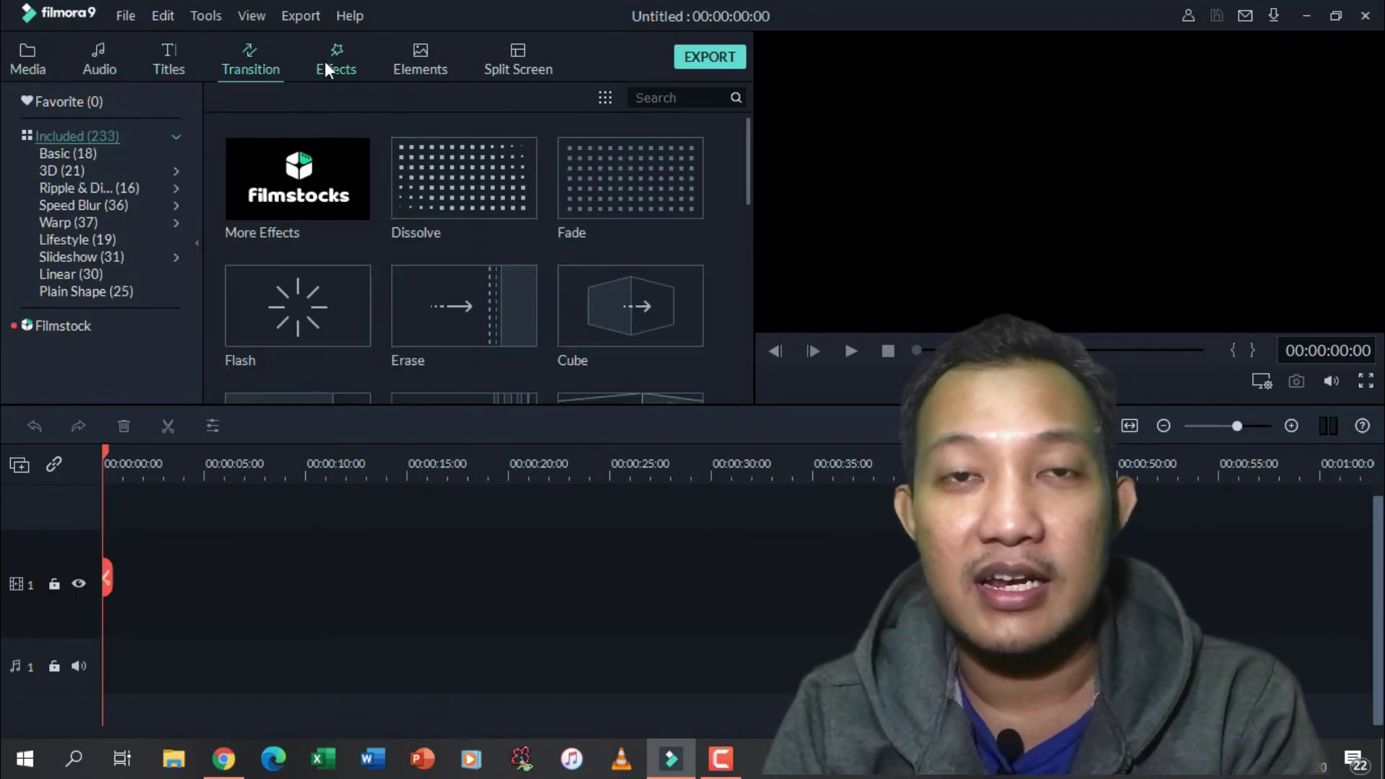
{"action": "left_click", "coordinate": [328, 61]}
{"action": "left_click", "coordinate": [435, 60]}
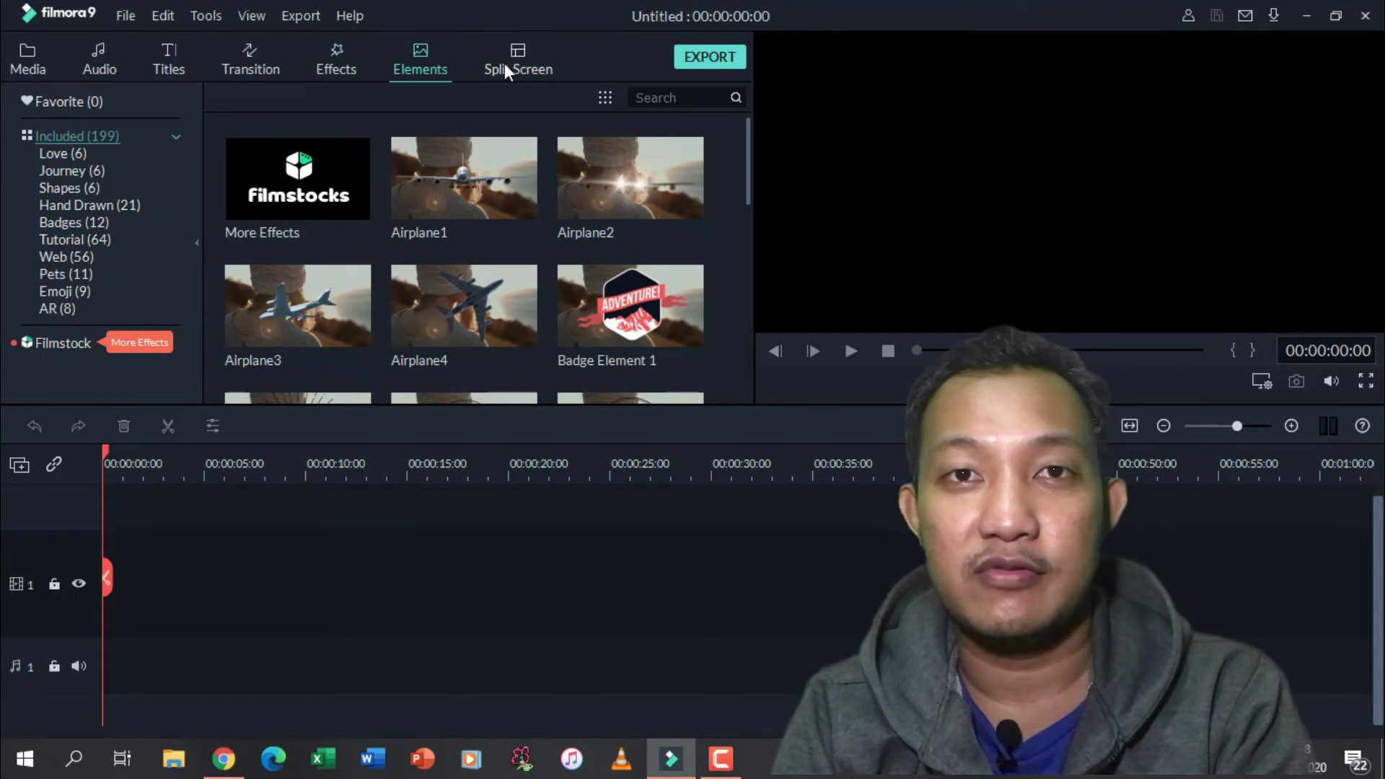
{"action": "left_click", "coordinate": [505, 62]}
{"action": "left_click", "coordinate": [40, 60]}
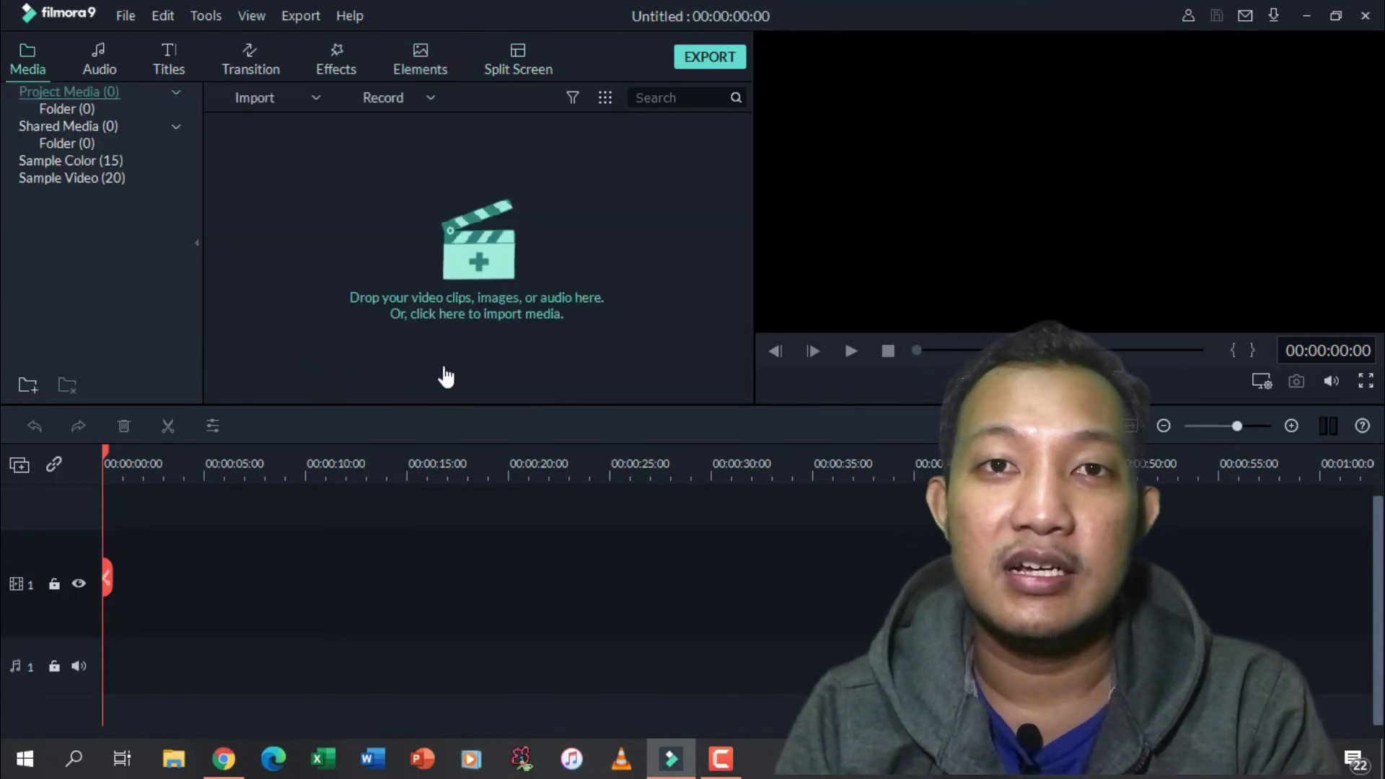
Browse the Data (D:) drive for importable media and close the import dialog without choosing a file.
{"action": "left_click", "coordinate": [474, 262]}
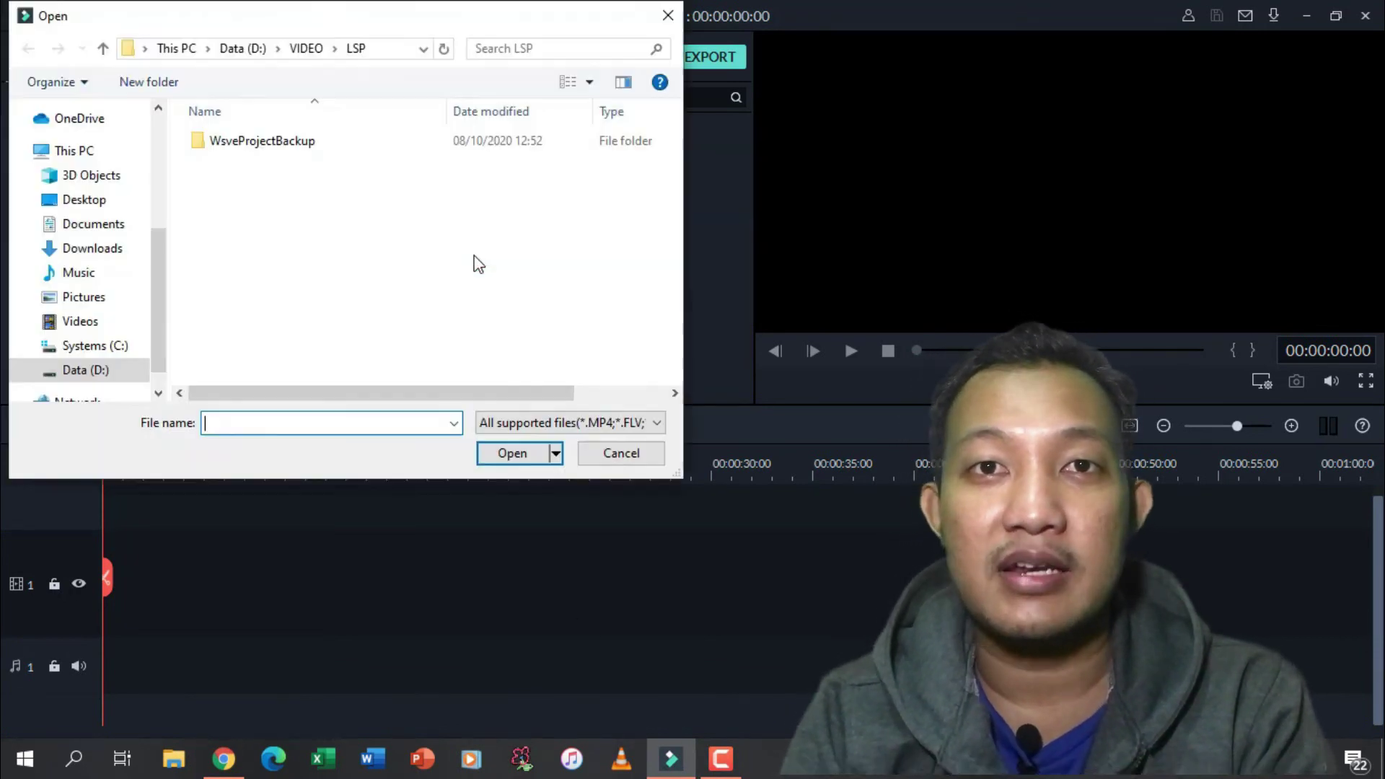
{"action": "left_click", "coordinate": [130, 371]}
{"action": "left_click_drag", "start_coordinate": [671, 175], "coordinate": [680, 352]}
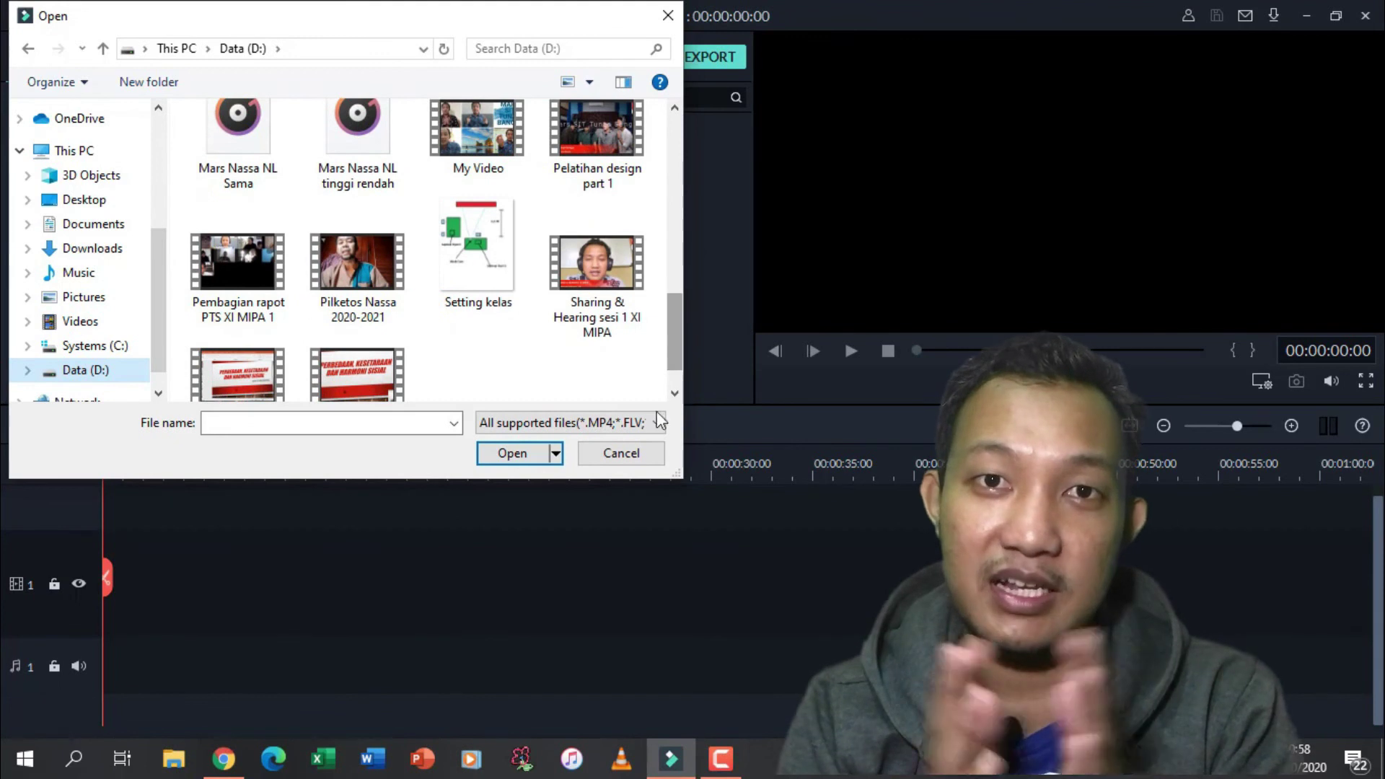
{"action": "left_click", "coordinate": [620, 453]}
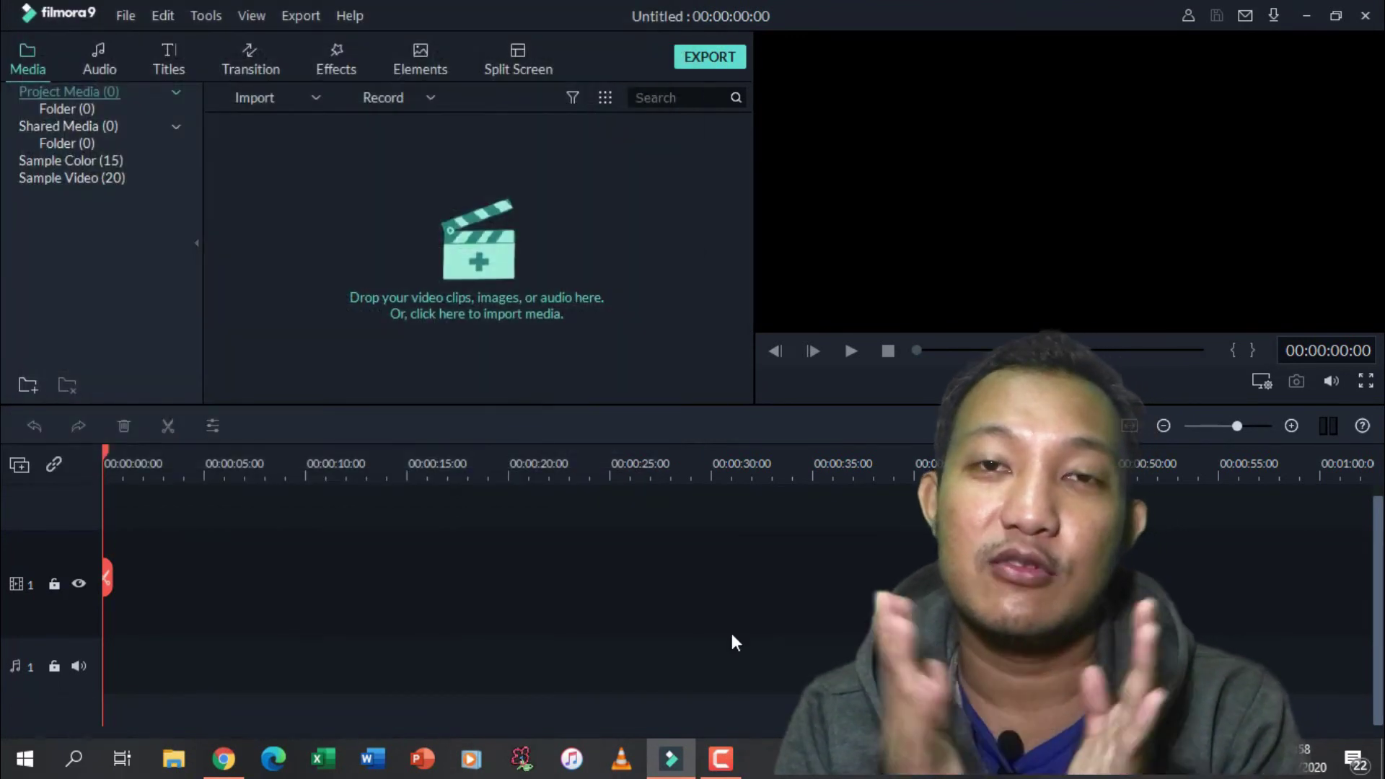
Switch to the screen recorder and stop the recording.
{"action": "left_click", "coordinate": [721, 758]}
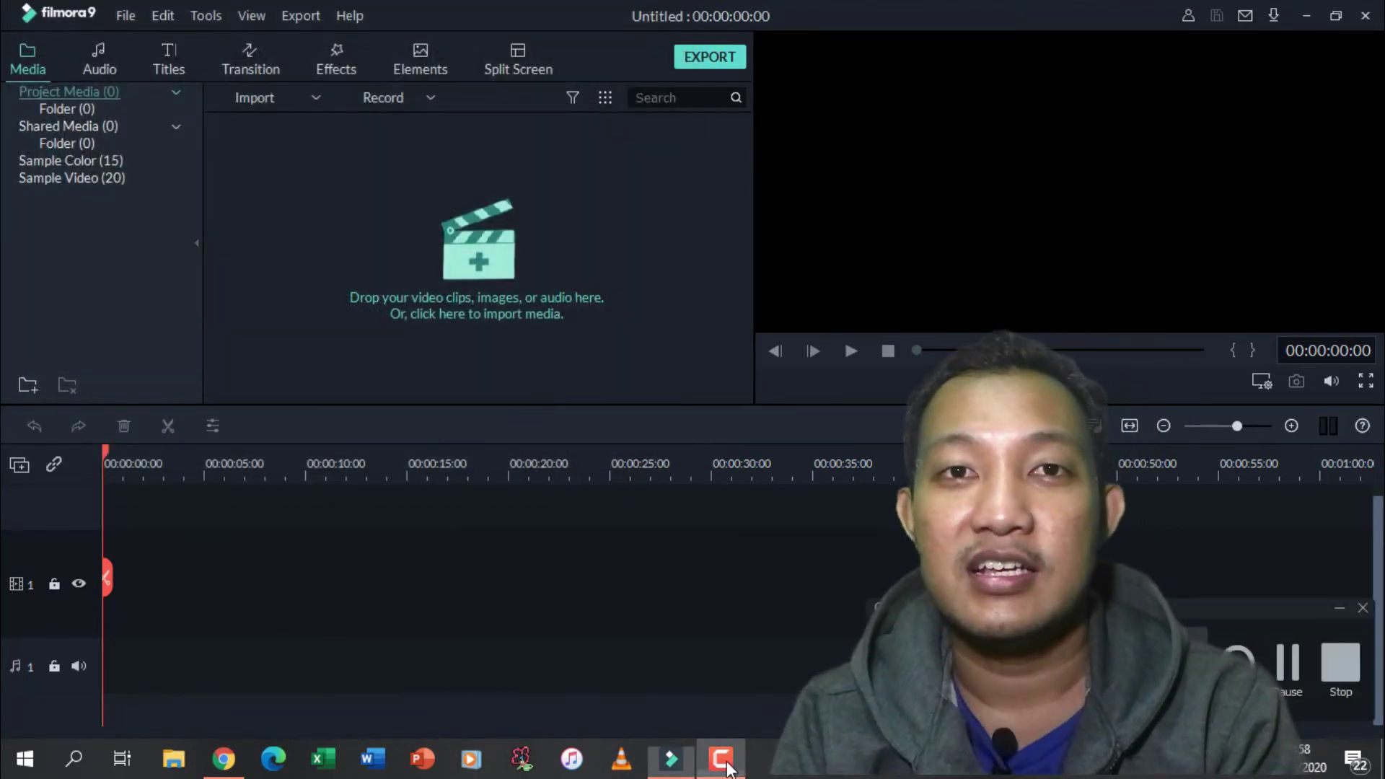
{"action": "left_click", "coordinate": [1336, 671]}
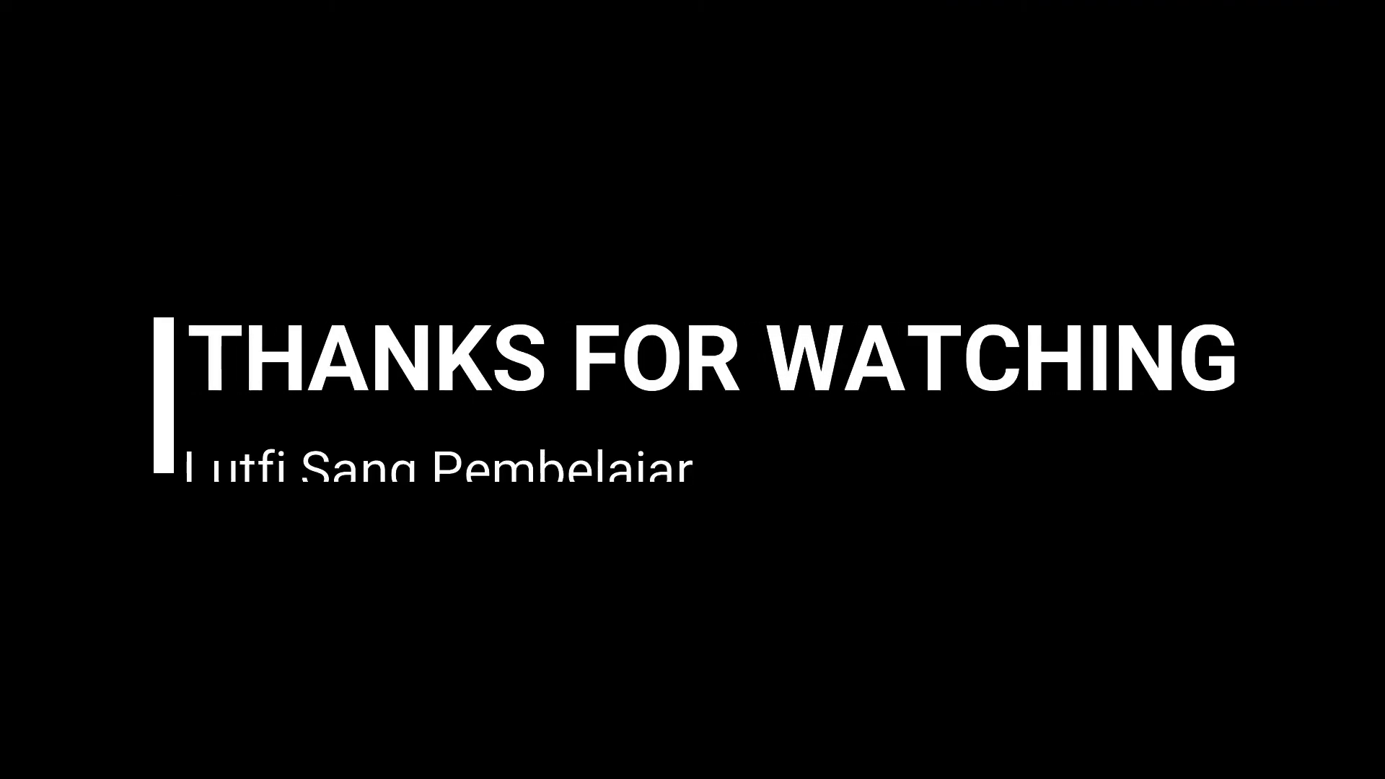